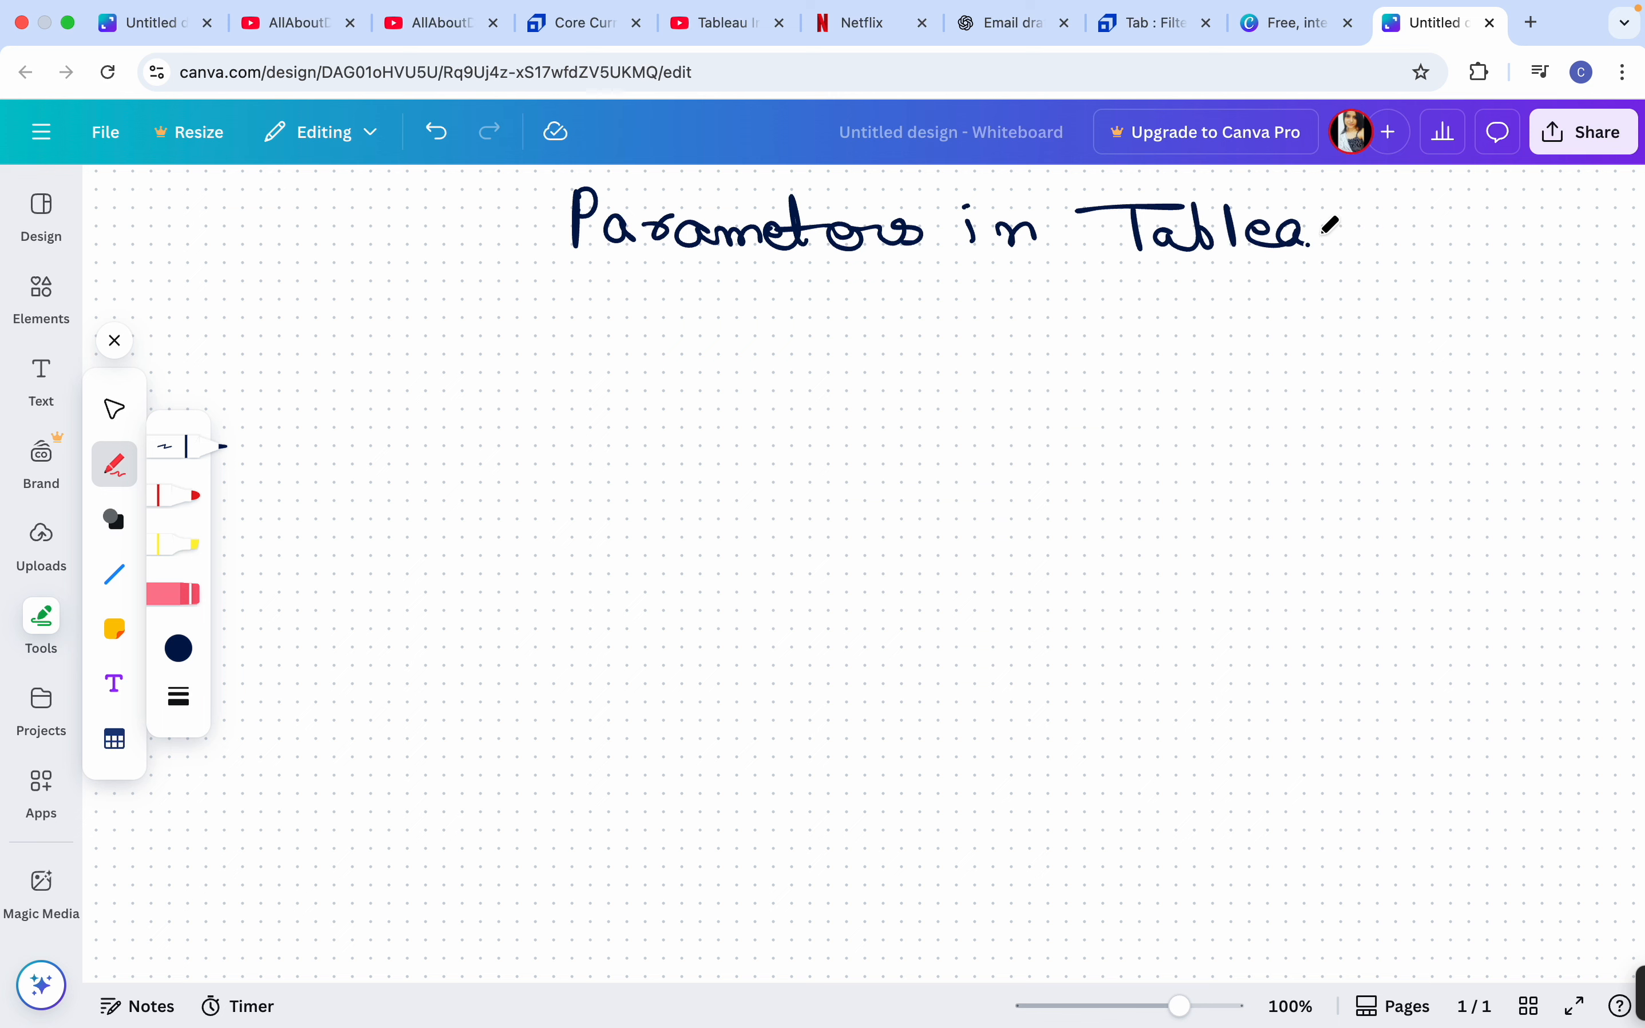
# Underline the handwritten title "Parameters in Tableau" with three separate horizontal pen strokes
pyautogui.moveTo(545, 279); pyautogui.dragTo(851, 278)
pyautogui.moveTo(986, 279); pyautogui.dragTo(1198, 283)
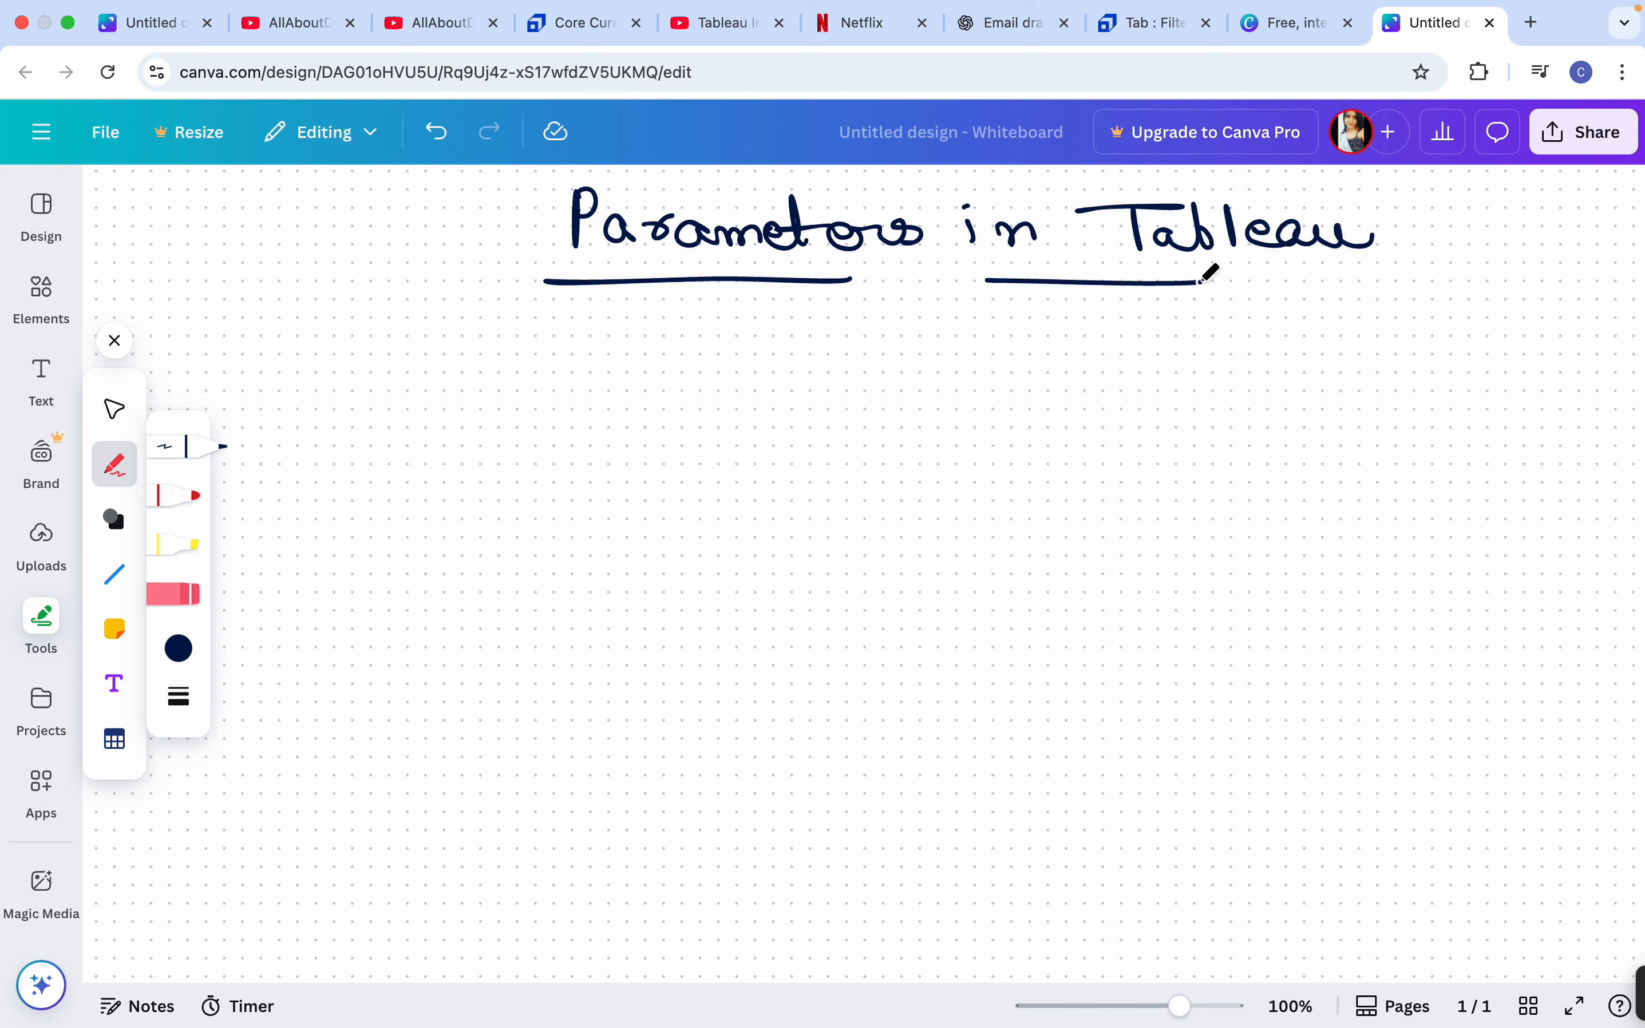
pyautogui.moveTo(1307, 279); pyautogui.dragTo(1438, 285)
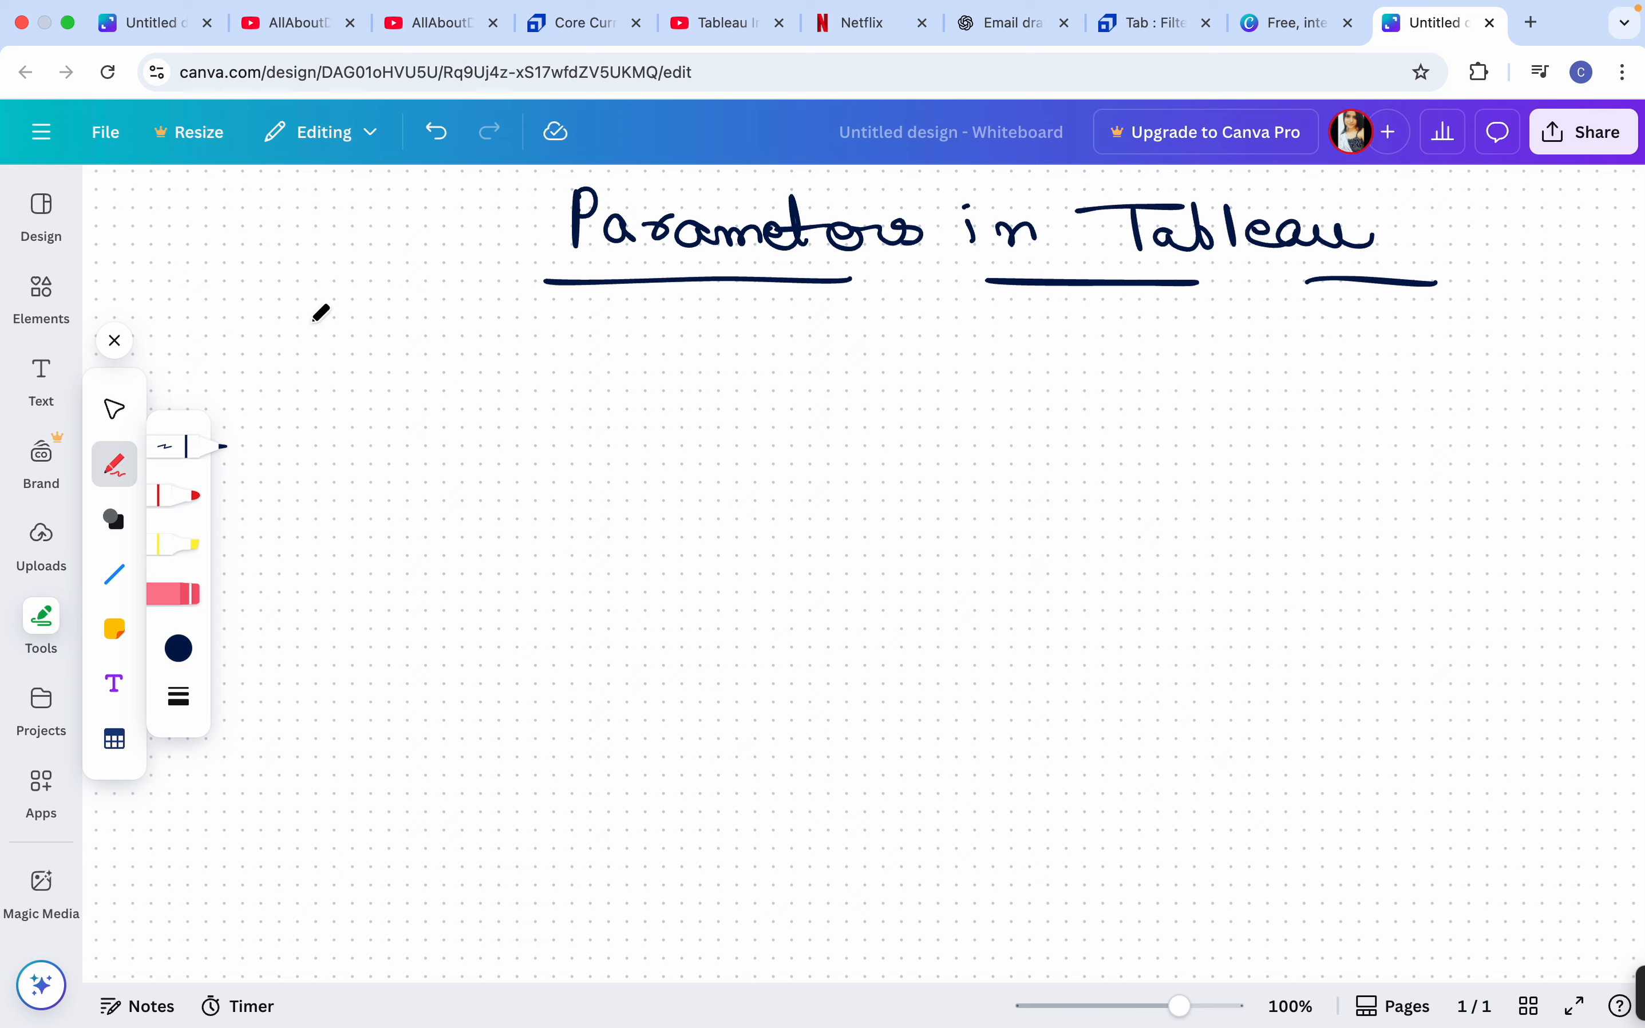
# Handwrite "Top 5 subcategories with" with the pen on the line below the title
pyautogui.moveTo(304, 322); pyautogui.dragTo(385, 317)
pyautogui.moveTo(343, 328)
pyautogui.mouseDown()
pyautogui.moveTo(348, 373)
pyautogui.moveTo(379, 355)
pyautogui.moveTo(417, 411)
pyautogui.mouseUp()
pyautogui.moveTo(414, 344); pyautogui.dragTo(416, 370)
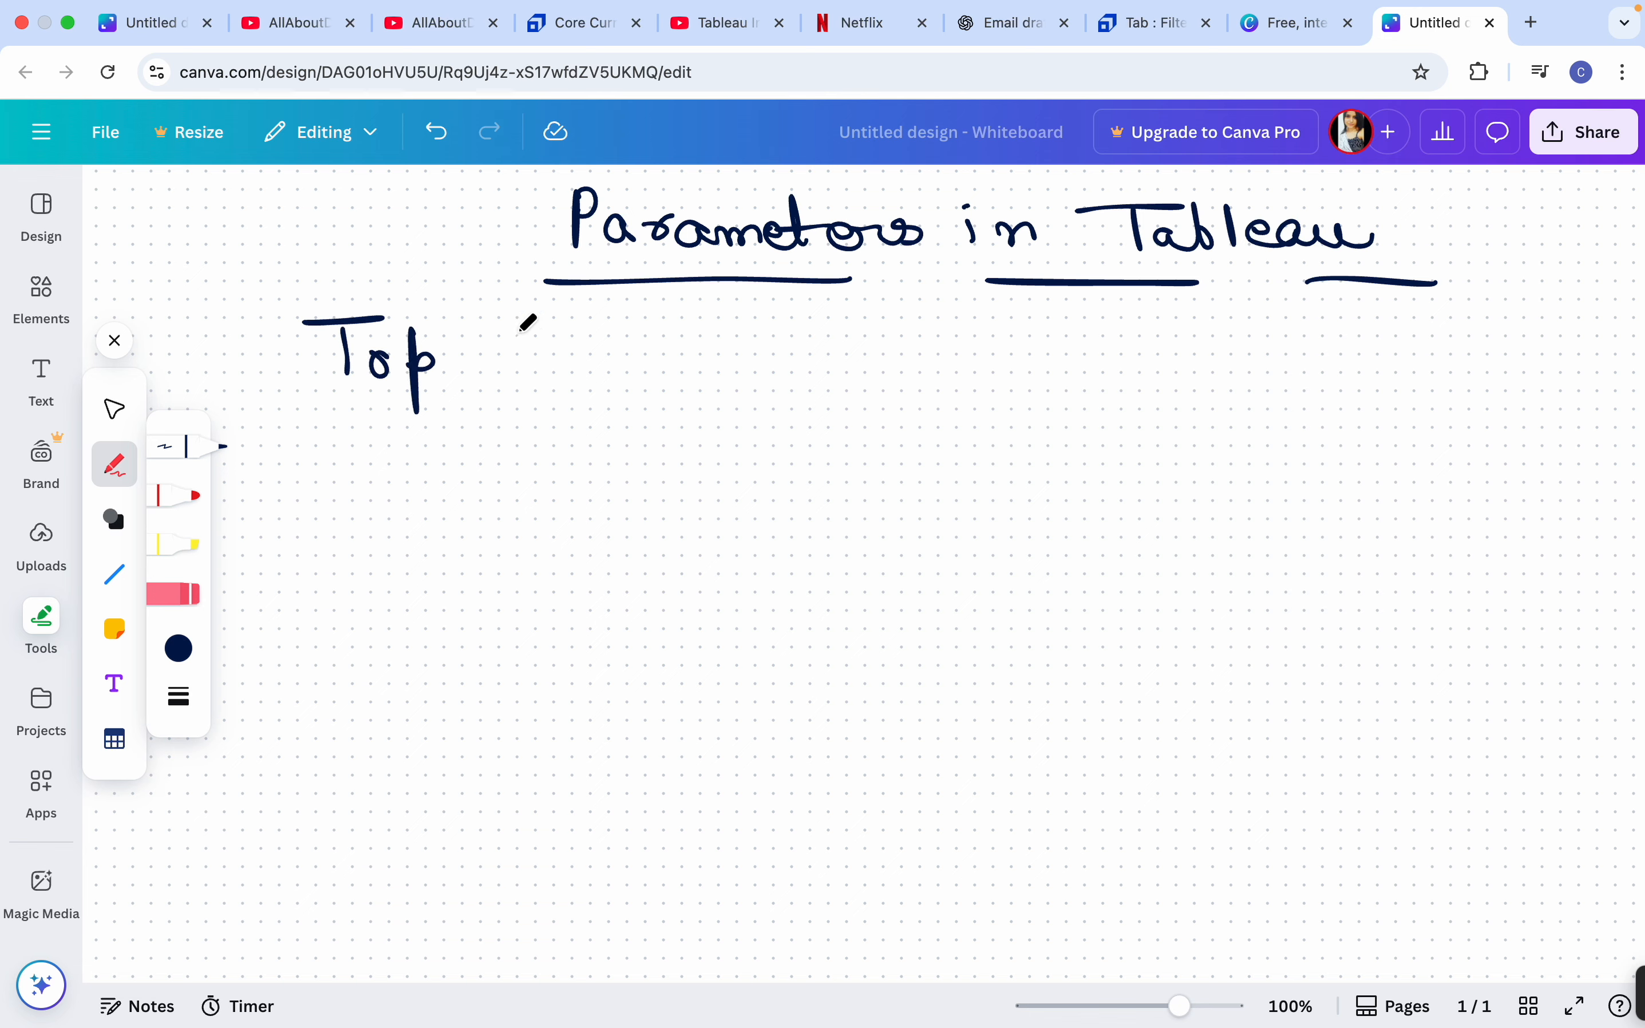
pyautogui.moveTo(521, 333); pyautogui.dragTo(491, 379)
pyautogui.moveTo(588, 343)
pyautogui.mouseDown()
pyautogui.moveTo(571, 363)
pyautogui.moveTo(638, 378)
pyautogui.moveTo(736, 361)
pyautogui.moveTo(785, 385)
pyautogui.moveTo(802, 367)
pyautogui.moveTo(805, 387)
pyautogui.moveTo(884, 391)
pyautogui.moveTo(873, 352)
pyautogui.mouseUp()
pyautogui.moveTo(889, 371); pyautogui.dragTo(919, 388)
pyautogui.moveTo(1044, 374)
pyautogui.mouseDown()
pyautogui.moveTo(1108, 382)
pyautogui.moveTo(1120, 350)
pyautogui.mouseUp()
pyautogui.moveTo(1128, 323)
pyautogui.mouseDown()
pyautogui.moveTo(1124, 378)
pyautogui.moveTo(1149, 384)
pyautogui.mouseUp()
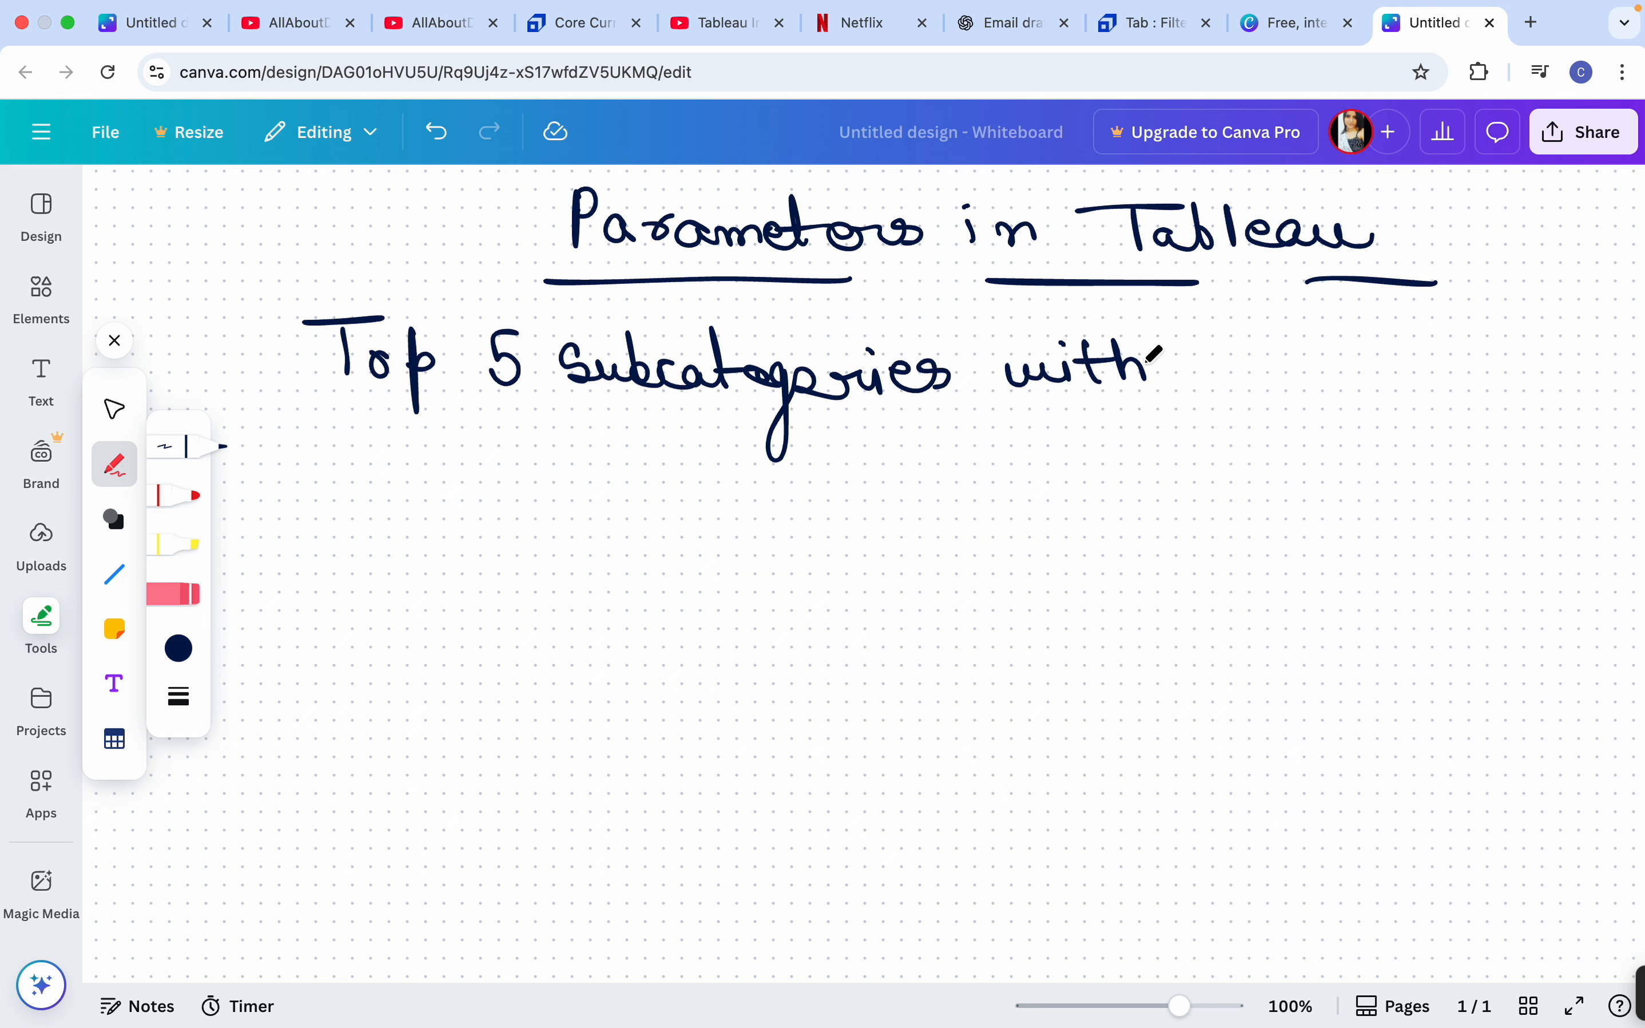
# Cross out "with" and continue the handwritten sentence with "which have highest profits"
pyautogui.moveTo(1050, 360); pyautogui.dragTo(1156, 372)
pyautogui.moveTo(1193, 348)
pyautogui.mouseDown()
pyautogui.moveTo(1218, 367)
pyautogui.moveTo(1237, 348)
pyautogui.moveTo(1282, 367)
pyautogui.moveTo(1377, 364)
pyautogui.mouseUp()
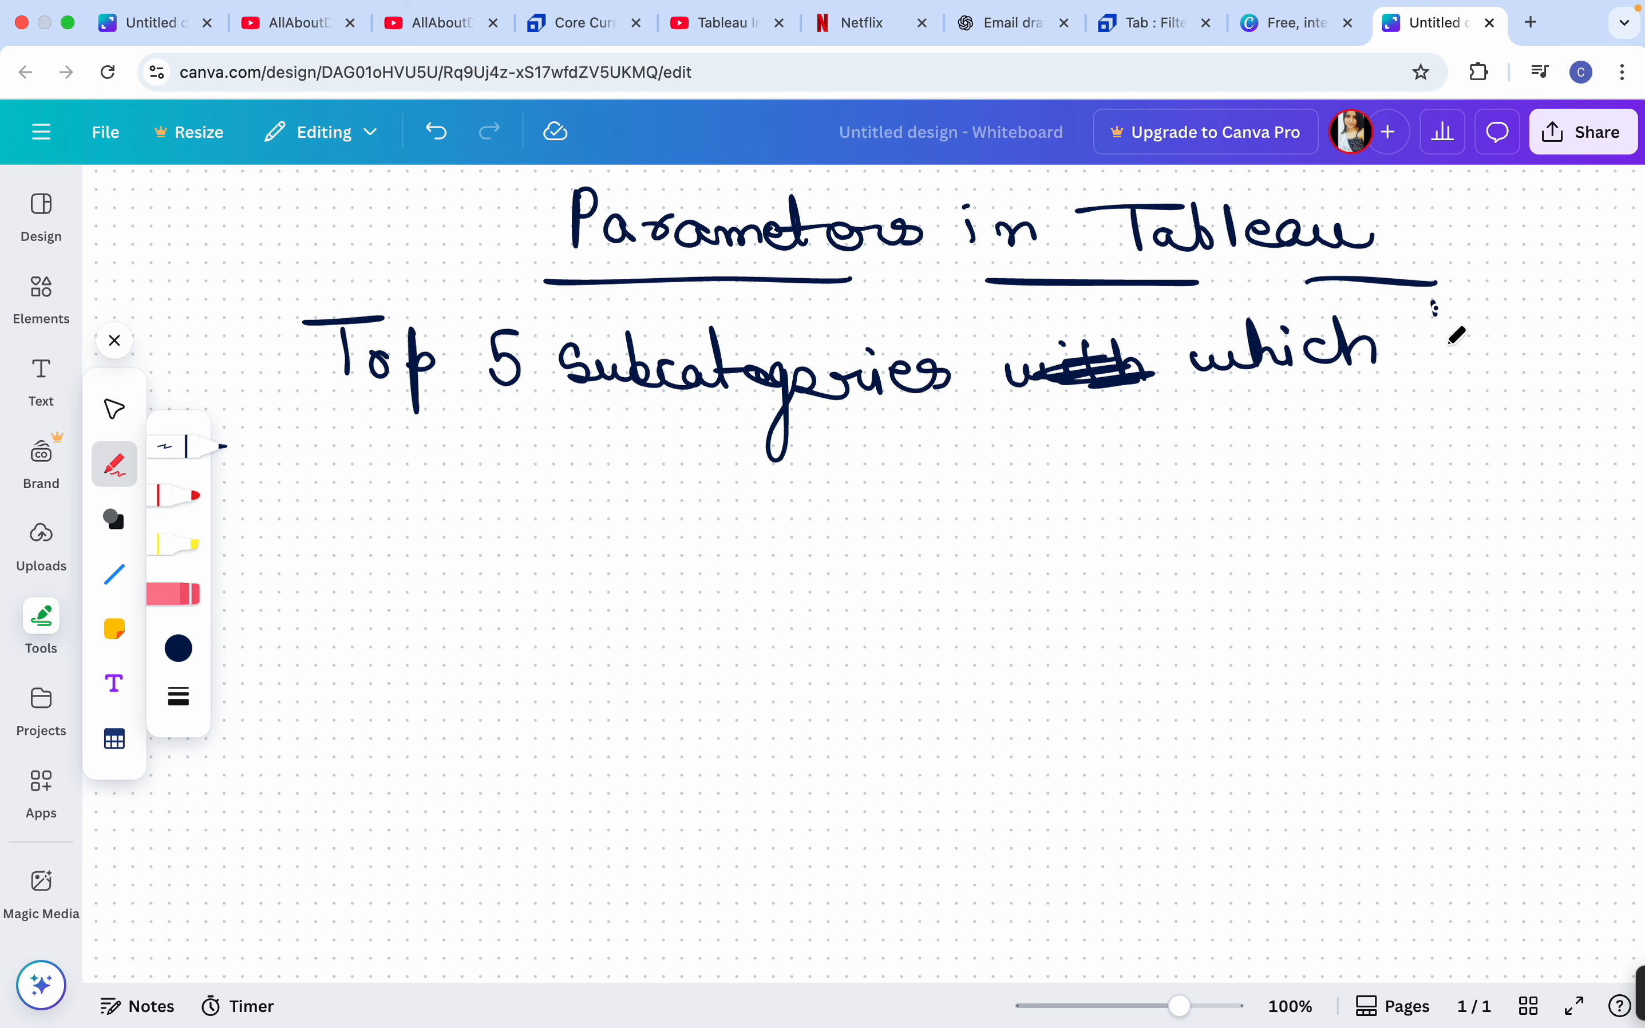
pyautogui.moveTo(1433, 303); pyautogui.dragTo(1445, 361)
pyautogui.moveTo(1475, 343); pyautogui.dragTo(1518, 362)
pyautogui.moveTo(1526, 340); pyautogui.dragTo(1584, 373)
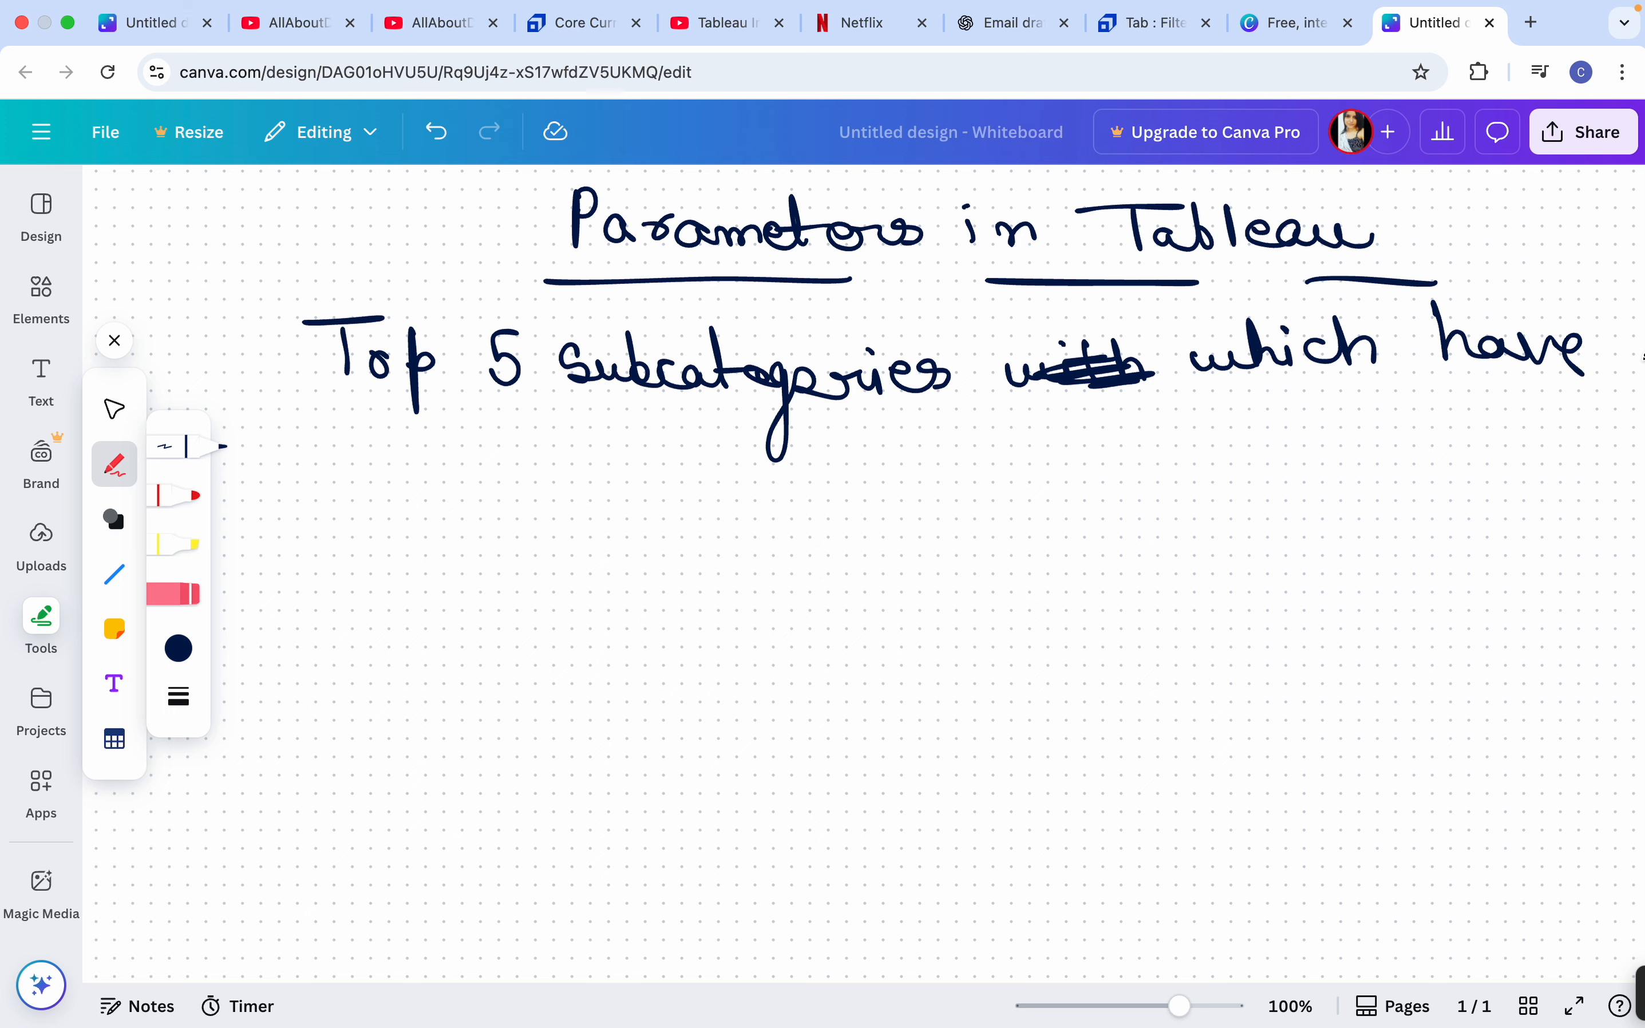
pyautogui.moveTo(319, 423)
pyautogui.mouseDown()
pyautogui.moveTo(325, 485)
pyautogui.moveTo(351, 482)
pyautogui.mouseUp()
pyautogui.moveTo(366, 454); pyautogui.dragTo(392, 507)
pyautogui.moveTo(427, 425)
pyautogui.mouseDown()
pyautogui.moveTo(428, 475)
pyautogui.moveTo(540, 469)
pyautogui.mouseUp()
pyautogui.moveTo(527, 425)
pyautogui.mouseDown()
pyautogui.moveTo(524, 443)
pyautogui.moveTo(558, 432)
pyautogui.moveTo(589, 510)
pyautogui.moveTo(707, 408)
pyautogui.moveTo(724, 468)
pyautogui.moveTo(751, 468)
pyautogui.moveTo(775, 438)
pyautogui.moveTo(771, 466)
pyautogui.mouseUp()
pyautogui.click(711, 431)
# Draw a slash after "highest profits" and handwrite "Bottom 5 subcategories which have lowest sales" below it
pyautogui.moveTo(896, 412); pyautogui.dragTo(827, 563)
pyautogui.moveTo(354, 601)
pyautogui.mouseDown()
pyautogui.moveTo(372, 636)
pyautogui.moveTo(449, 661)
pyautogui.mouseUp()
pyautogui.moveTo(423, 597)
pyautogui.mouseDown()
pyautogui.moveTo(446, 662)
pyautogui.moveTo(558, 632)
pyautogui.moveTo(613, 642)
pyautogui.mouseUp()
pyautogui.moveTo(476, 632); pyautogui.dragTo(525, 629)
pyautogui.moveTo(707, 583); pyautogui.dragTo(685, 645)
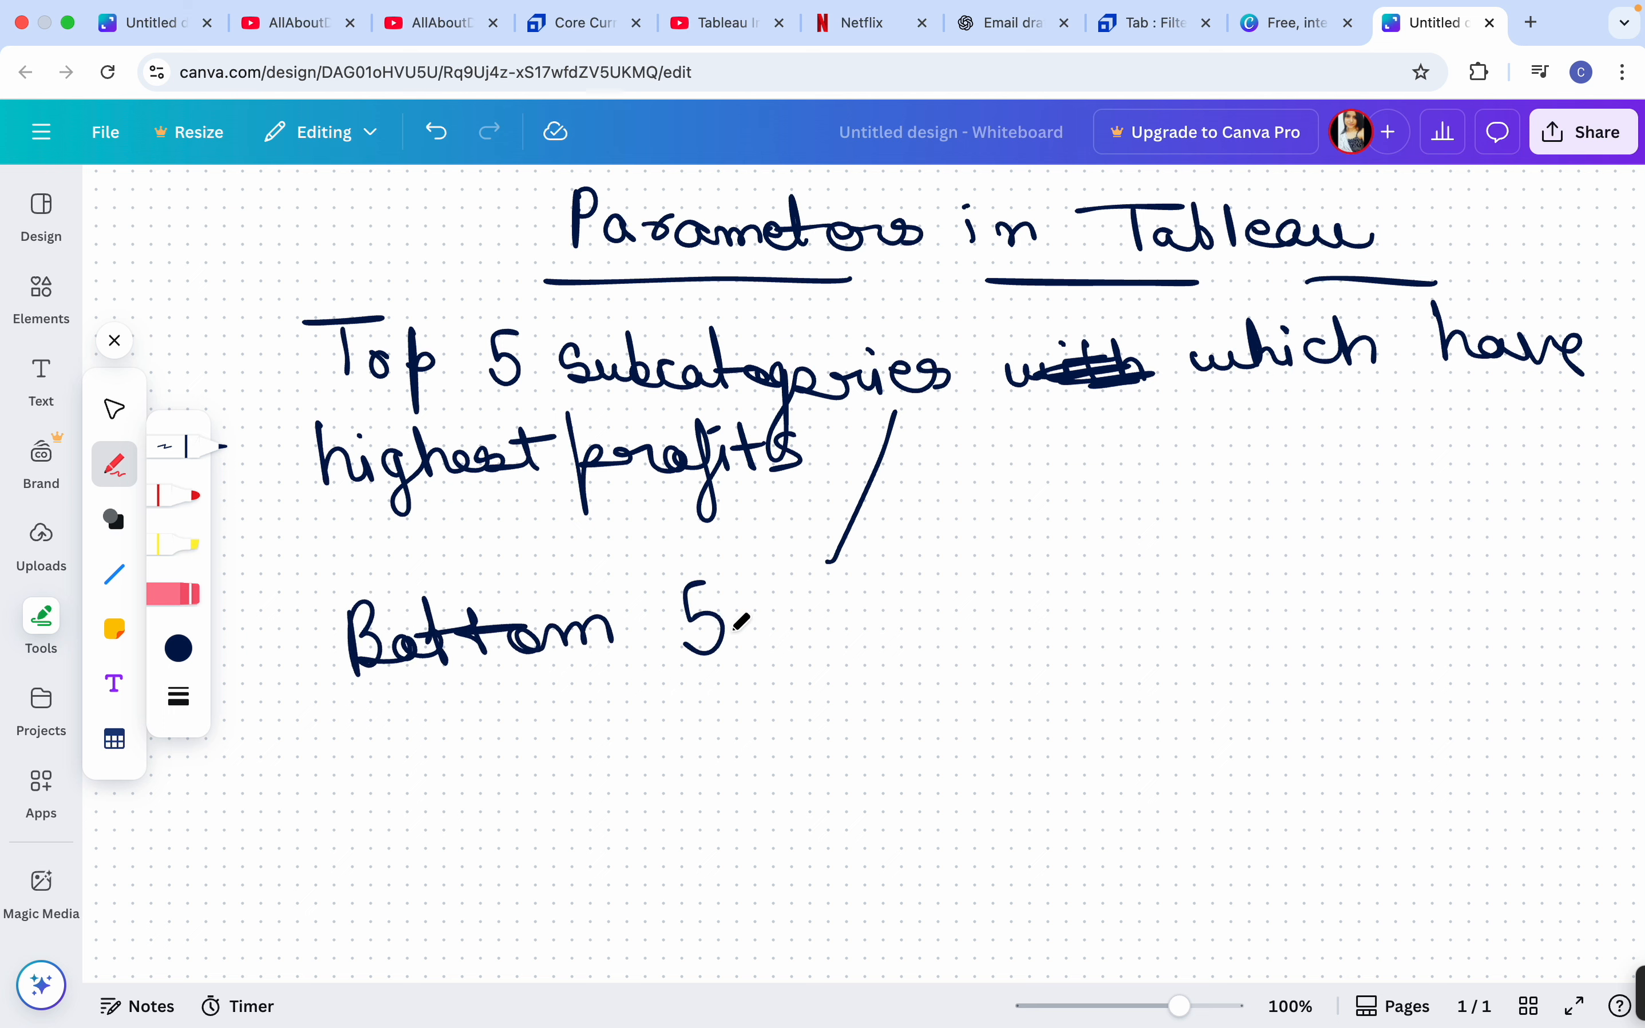
pyautogui.moveTo(813, 604)
pyautogui.mouseDown()
pyautogui.moveTo(787, 636)
pyautogui.moveTo(936, 591)
pyautogui.moveTo(1205, 605)
pyautogui.mouseUp()
pyautogui.moveTo(1232, 590); pyautogui.dragTo(1214, 619)
pyautogui.moveTo(1307, 591)
pyautogui.mouseDown()
pyautogui.moveTo(1366, 585)
pyautogui.moveTo(1391, 616)
pyautogui.moveTo(1431, 564)
pyautogui.moveTo(1521, 610)
pyautogui.mouseUp()
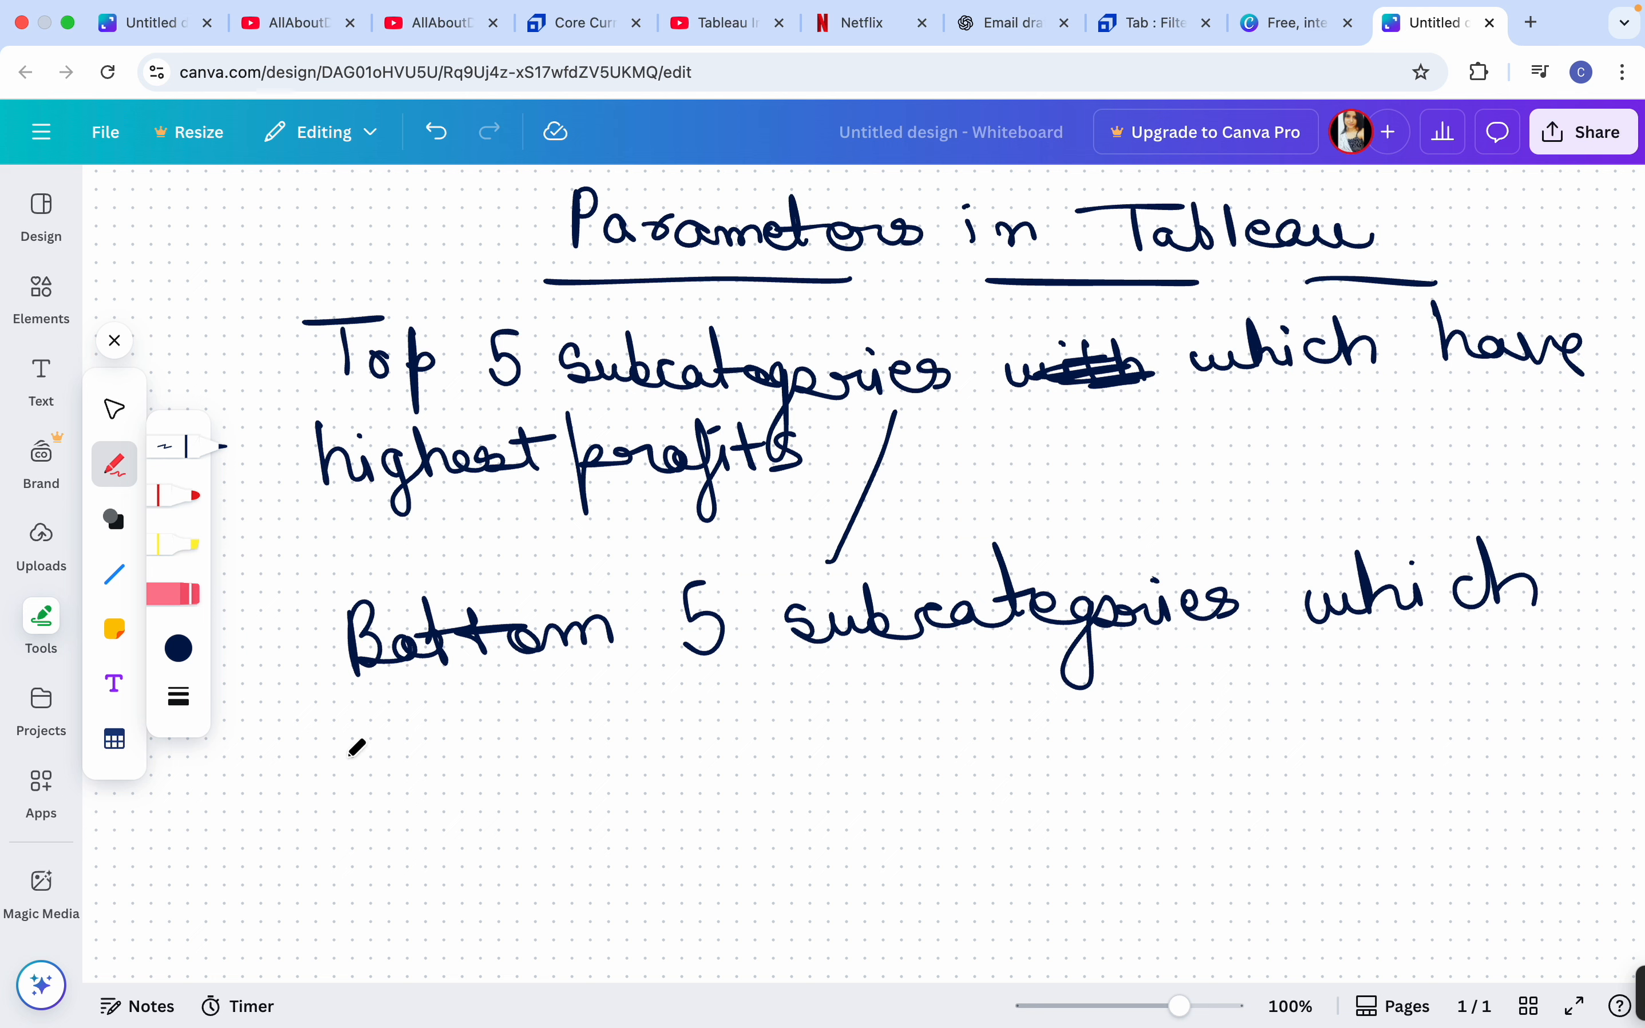
pyautogui.moveTo(337, 714)
pyautogui.mouseDown()
pyautogui.moveTo(381, 742)
pyautogui.moveTo(492, 714)
pyautogui.moveTo(510, 746)
pyautogui.mouseUp()
pyautogui.moveTo(597, 697)
pyautogui.mouseDown()
pyautogui.moveTo(612, 752)
pyautogui.moveTo(683, 714)
pyautogui.moveTo(812, 703)
pyautogui.moveTo(837, 727)
pyautogui.moveTo(843, 707)
pyautogui.moveTo(1041, 732)
pyautogui.moveTo(1123, 723)
pyautogui.mouseUp()
# Circle the 5 in both sentences and add an arrow from the first one to a handwritten "Top 2"
pyautogui.moveTo(500, 307)
pyautogui.mouseDown()
pyautogui.moveTo(469, 319)
pyautogui.moveTo(543, 318)
pyautogui.mouseUp()
pyautogui.moveTo(704, 566)
pyautogui.mouseDown()
pyautogui.moveTo(663, 575)
pyautogui.moveTo(711, 575)
pyautogui.mouseUp()
pyautogui.moveTo(255, 268); pyautogui.dragTo(303, 315)
pyautogui.moveTo(242, 313); pyautogui.dragTo(261, 269)
pyautogui.moveTo(141, 223); pyautogui.dragTo(192, 210)
pyautogui.moveTo(163, 224)
pyautogui.mouseDown()
pyautogui.moveTo(173, 251)
pyautogui.moveTo(251, 228)
pyautogui.moveTo(370, 231)
pyautogui.mouseUp()
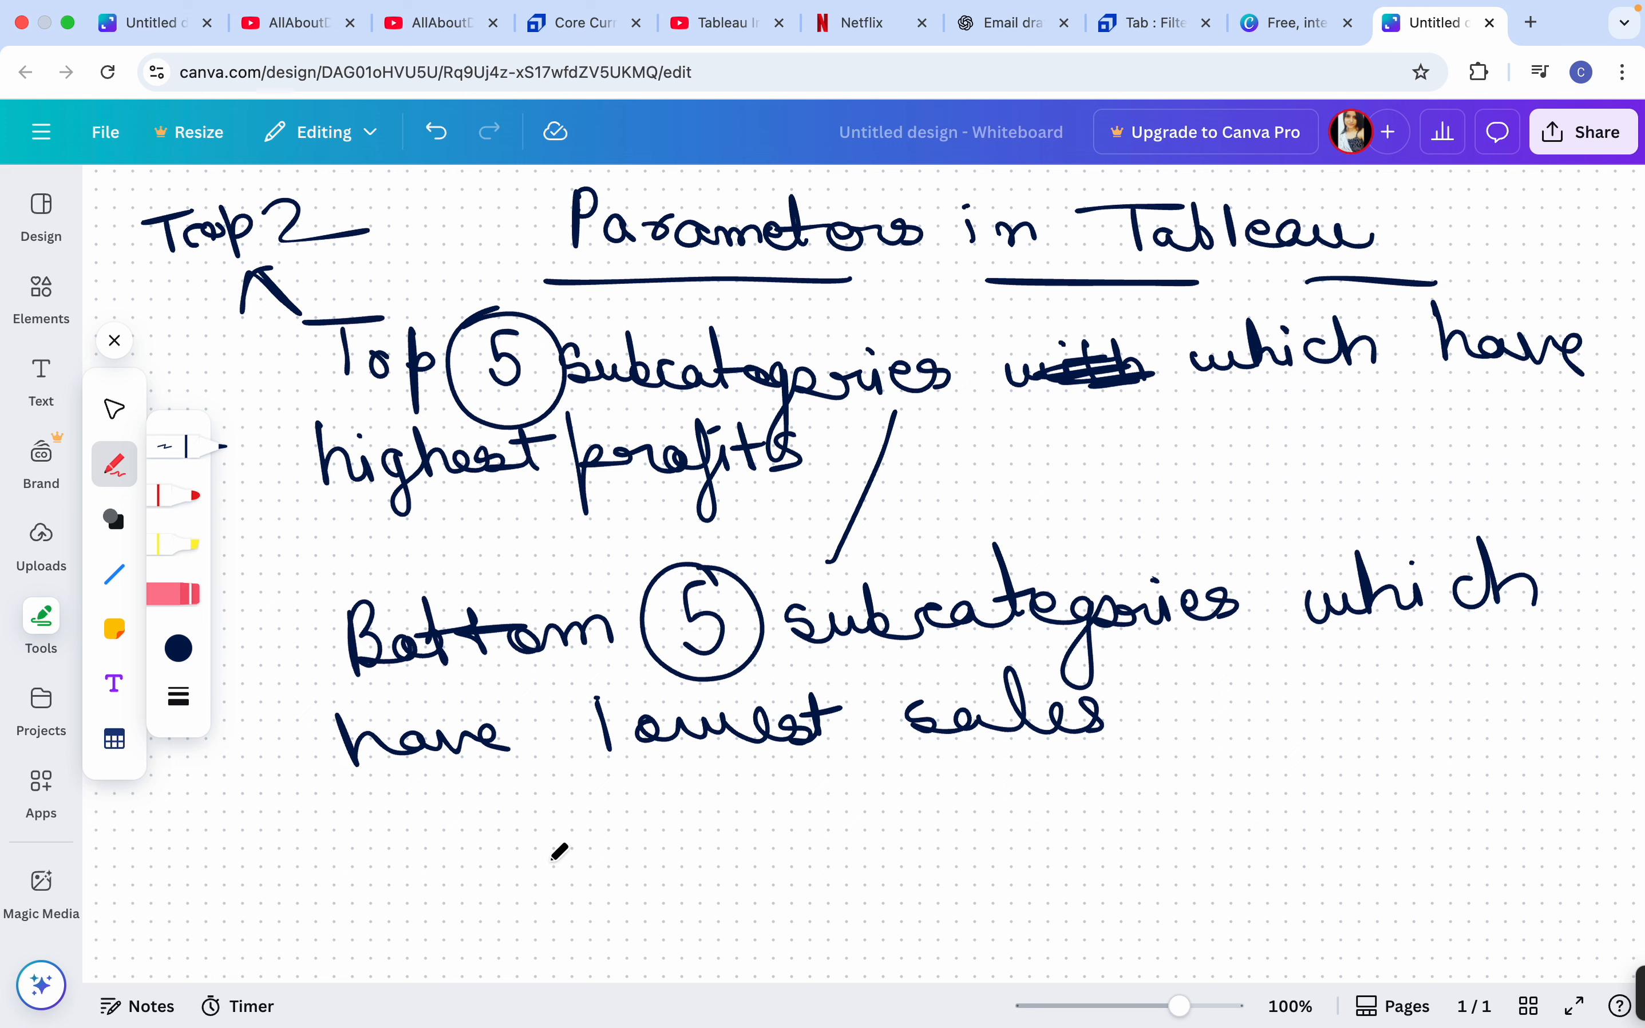
# Draw an arrow down from the second sentence and handwrite "Bottom 2" there, scribbling out the miswritten word and circling the 2
pyautogui.moveTo(534, 770)
pyautogui.mouseDown()
pyautogui.moveTo(514, 806)
pyautogui.moveTo(537, 835)
pyautogui.moveTo(680, 824)
pyautogui.mouseUp()
pyautogui.moveTo(642, 831)
pyautogui.mouseDown()
pyautogui.moveTo(642, 873)
pyautogui.moveTo(744, 843)
pyautogui.moveTo(773, 915)
pyautogui.moveTo(744, 846)
pyautogui.moveTo(794, 878)
pyautogui.mouseUp()
pyautogui.moveTo(877, 802); pyautogui.dragTo(884, 864)
pyautogui.moveTo(876, 802)
pyautogui.mouseDown()
pyautogui.moveTo(904, 854)
pyautogui.moveTo(938, 826)
pyautogui.moveTo(1011, 855)
pyautogui.moveTo(1054, 831)
pyautogui.mouseUp()
pyautogui.moveTo(1040, 792)
pyautogui.mouseDown()
pyautogui.moveTo(1036, 853)
pyautogui.moveTo(1125, 827)
pyautogui.mouseUp()
pyautogui.moveTo(1115, 826)
pyautogui.mouseDown()
pyautogui.moveTo(1191, 847)
pyautogui.moveTo(1334, 843)
pyautogui.mouseUp()
pyautogui.moveTo(1302, 765)
pyautogui.mouseDown()
pyautogui.moveTo(1334, 840)
pyautogui.moveTo(1296, 762)
pyautogui.mouseUp()
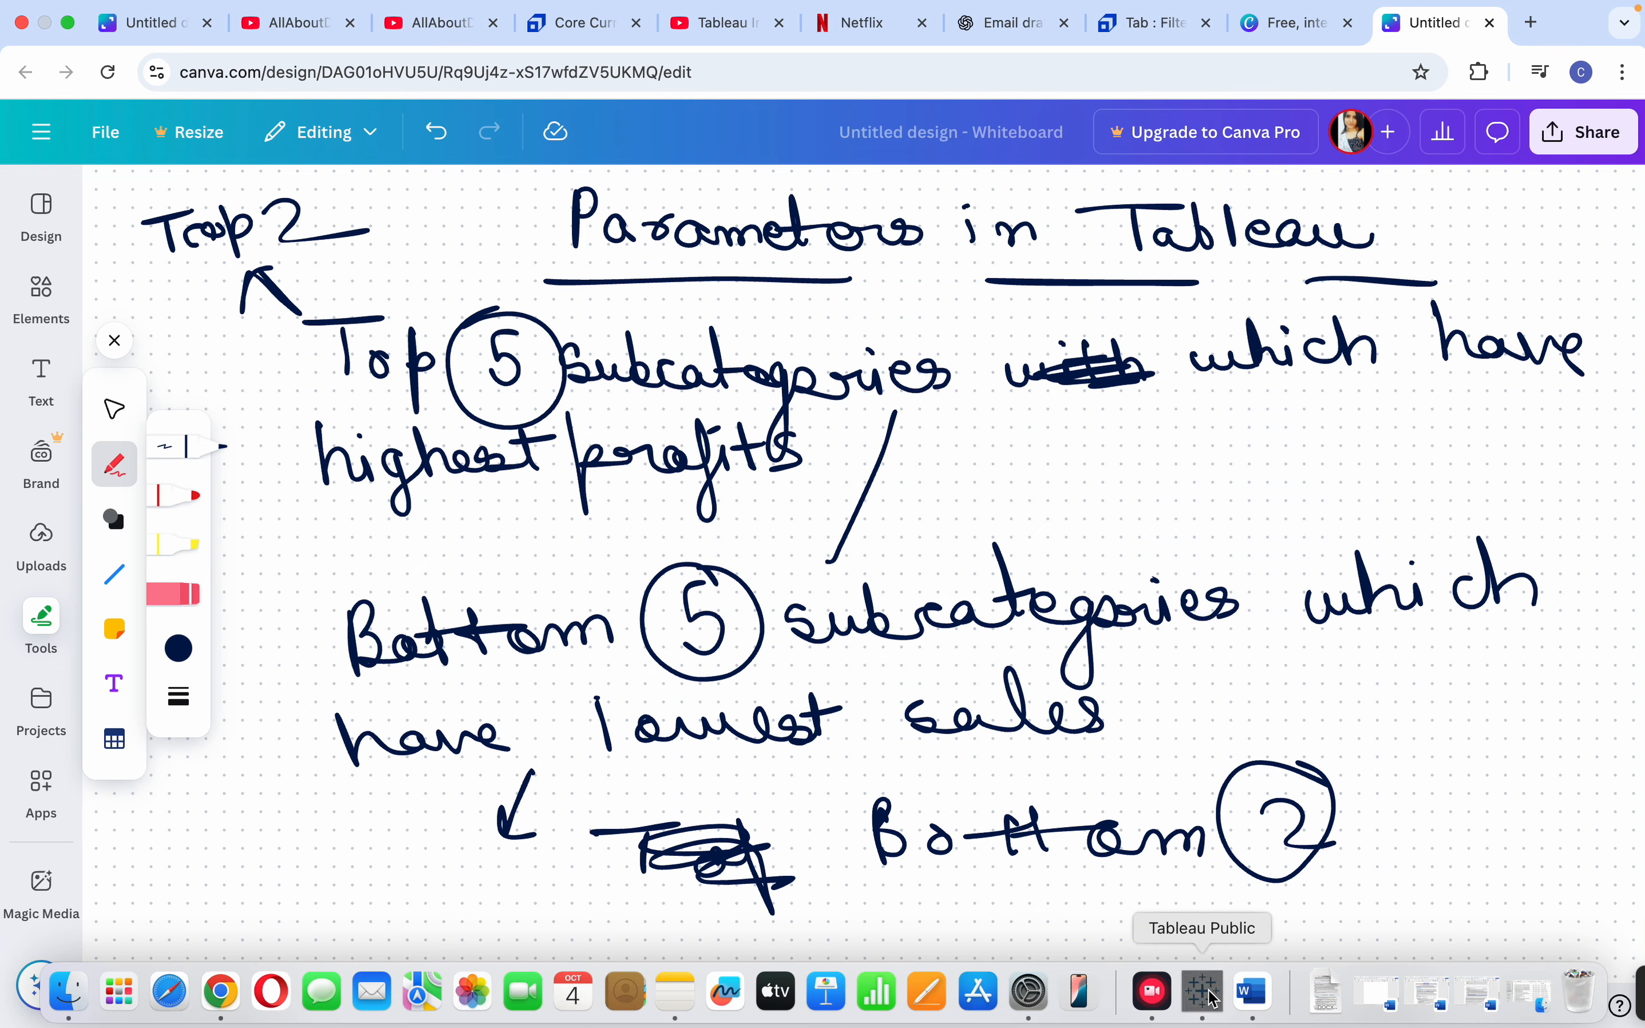
# Switch to Tableau Public and examine the sub-category profit bars on Sheet 16, coloured by the both_top_bottom set
pyautogui.click(1209, 998)
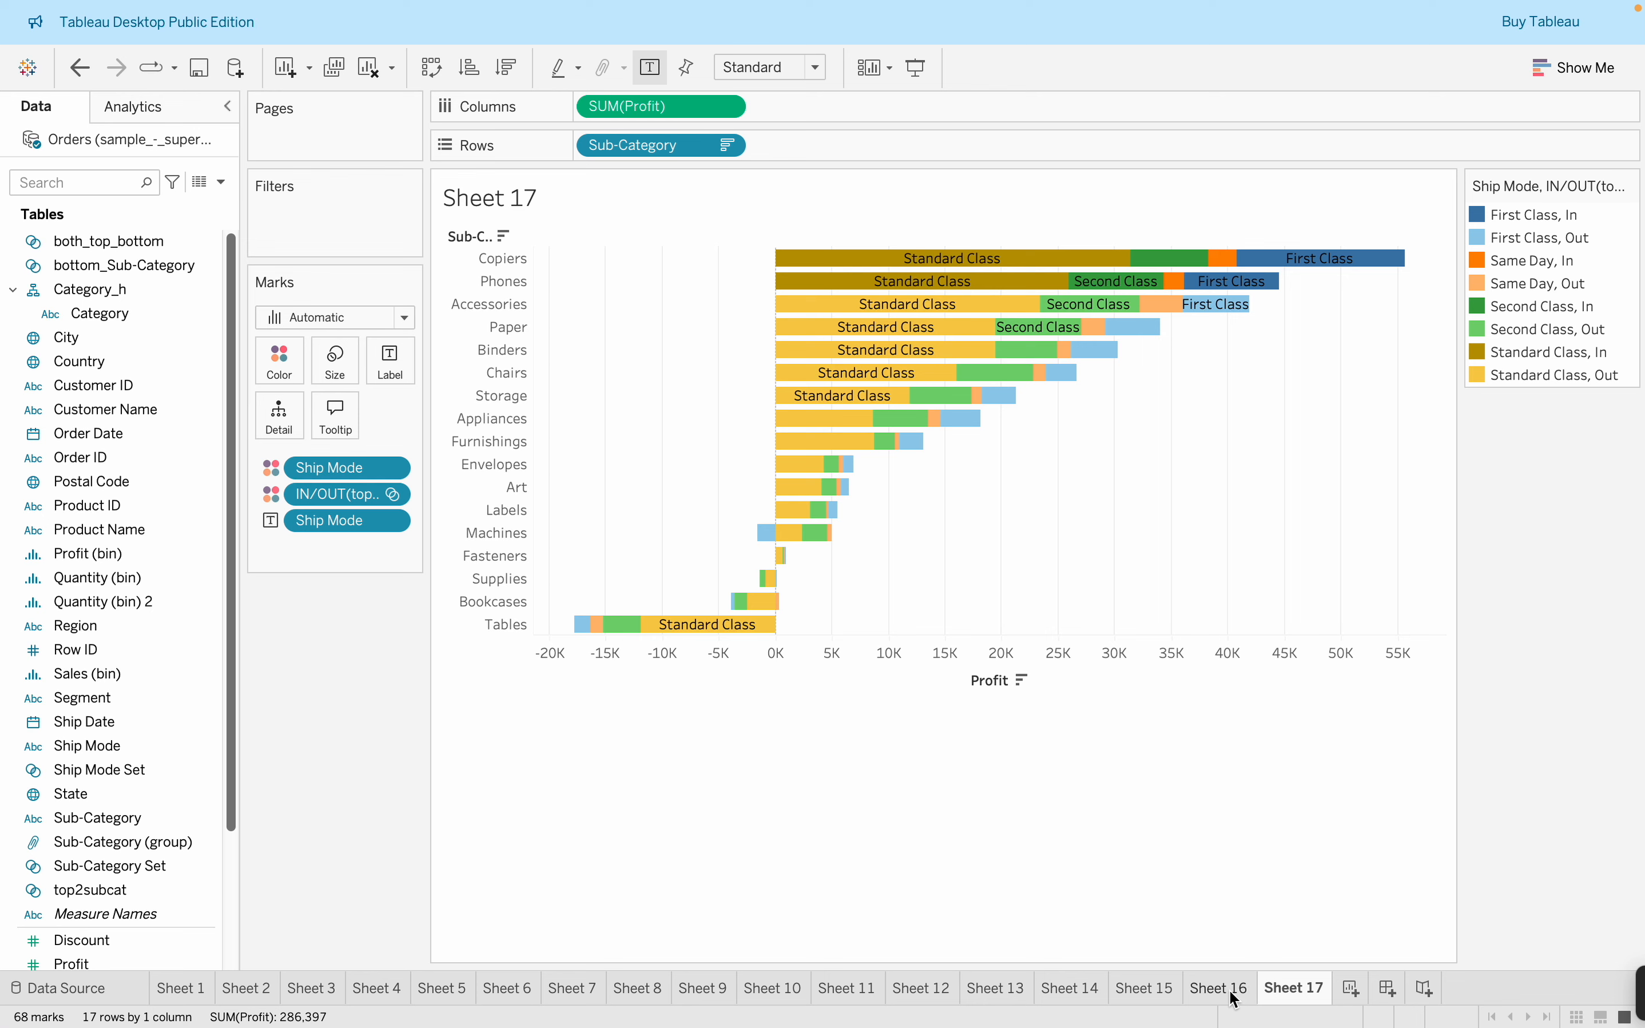
pyautogui.click(1220, 989)
pyautogui.moveTo(649, 642)
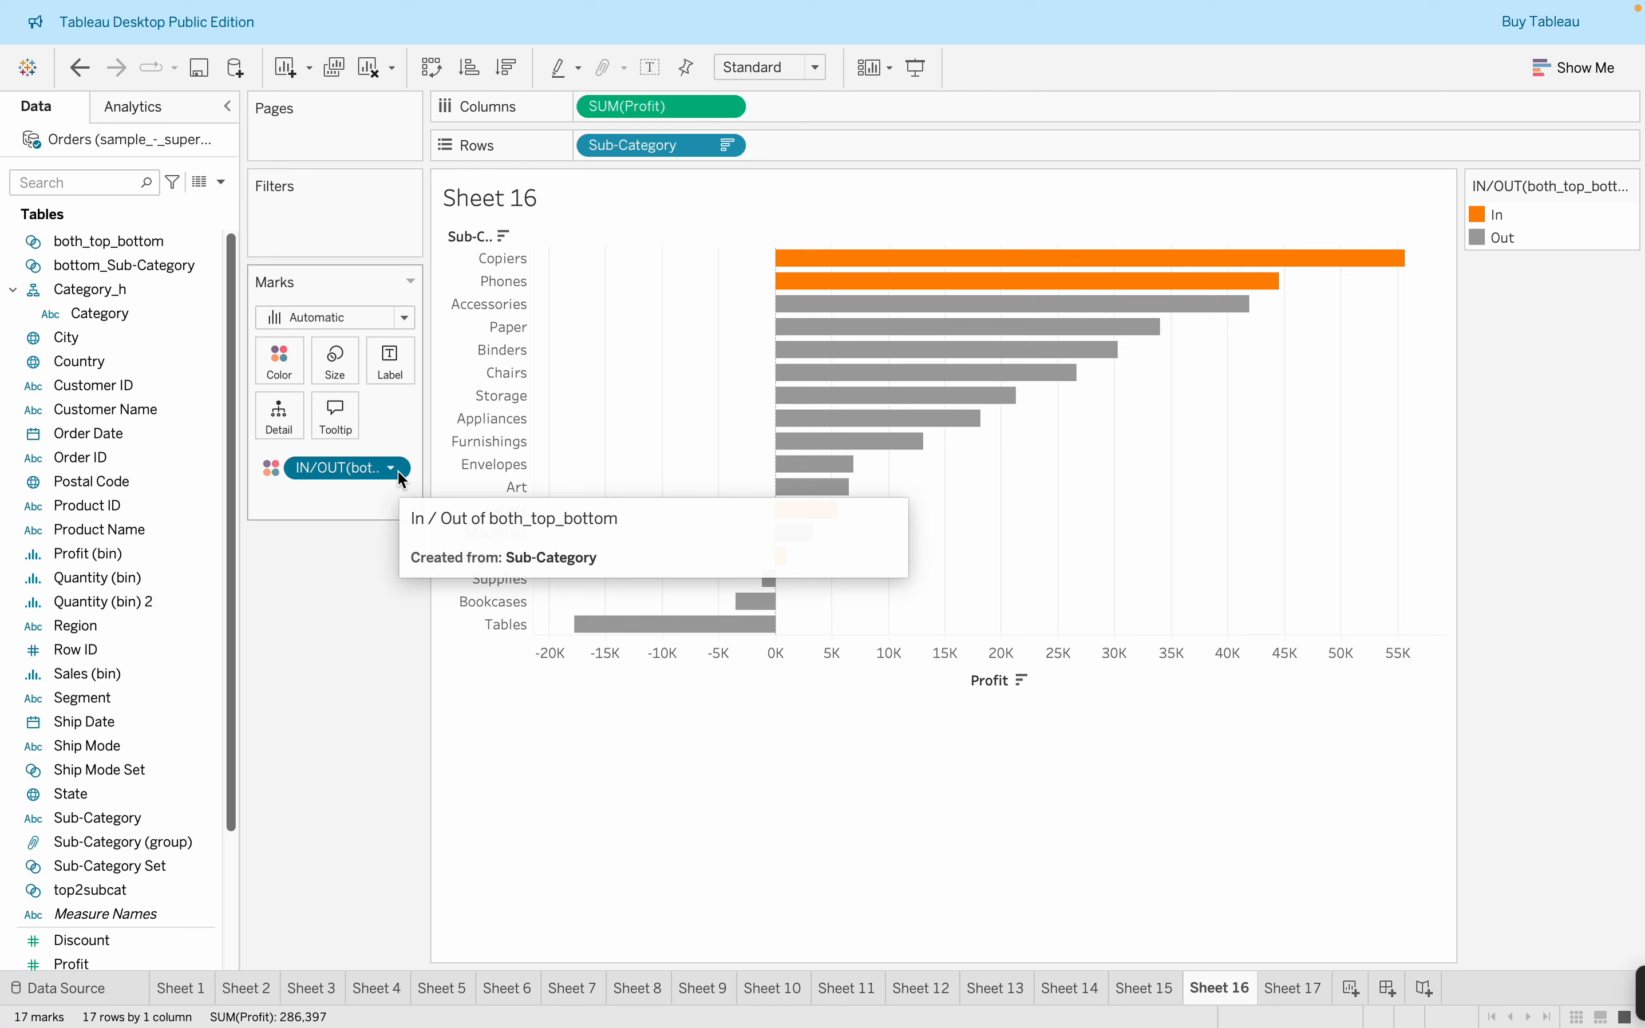
pyautogui.moveTo(698, 7)
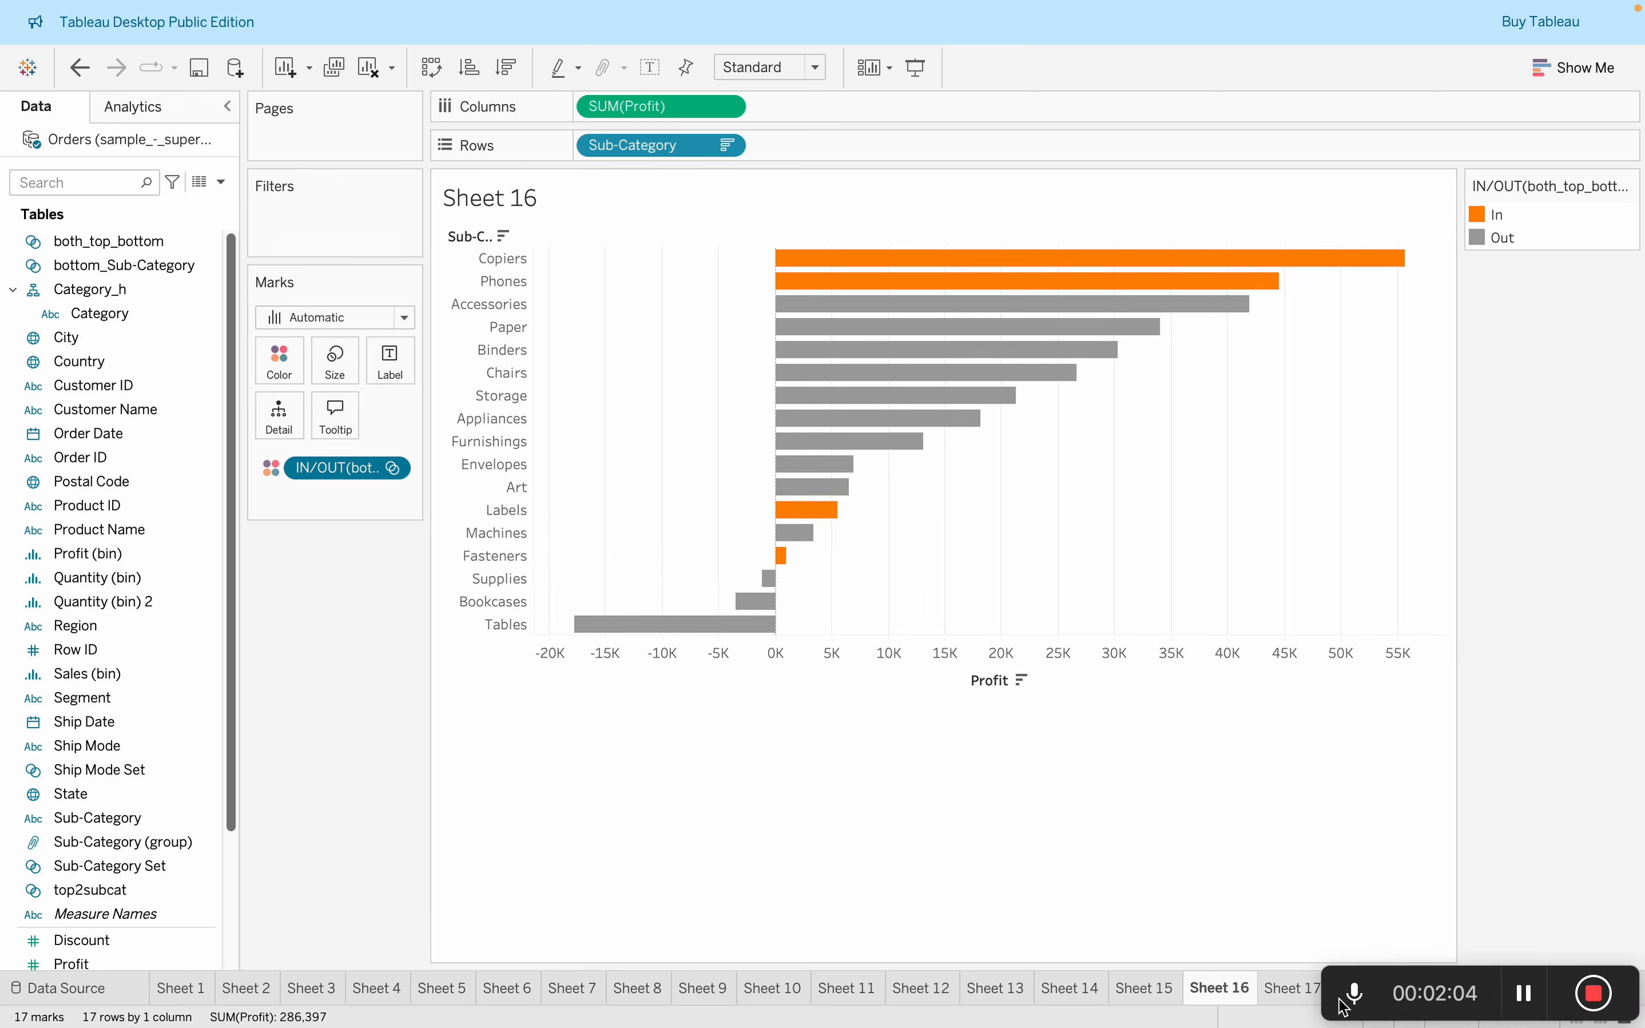
# Add a new worksheet and build a horizontal bar chart of Profit by Sub-Category in it
pyautogui.click(1285, 992)
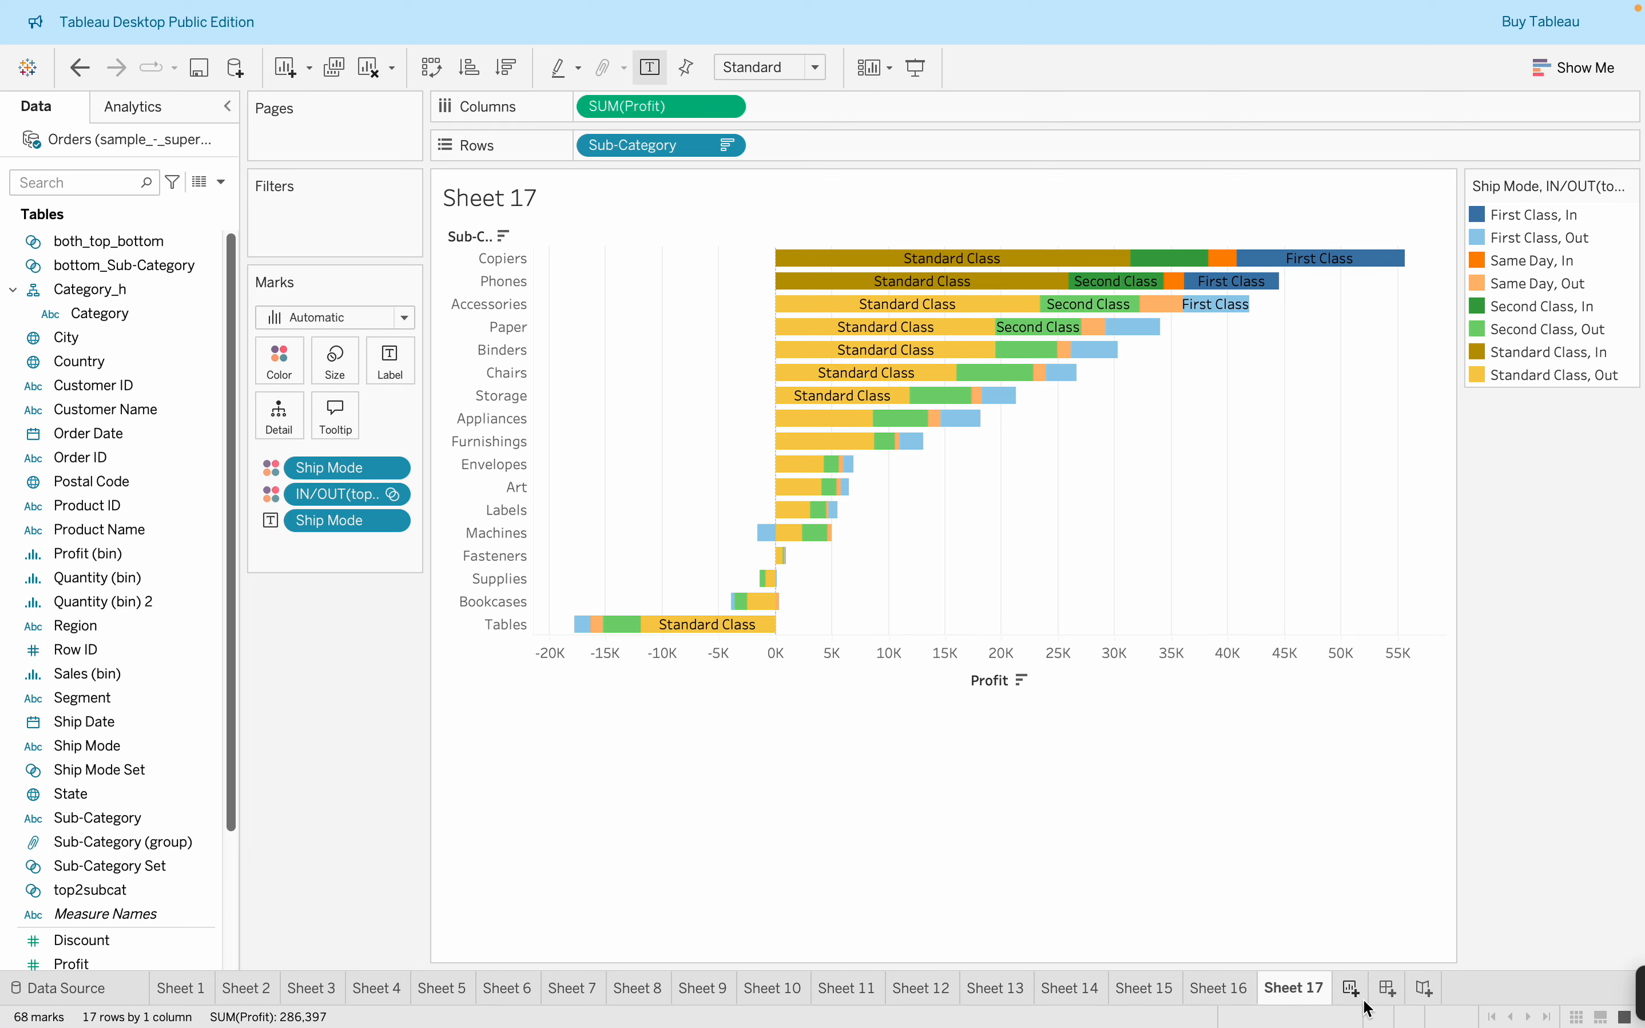
pyautogui.click(1351, 989)
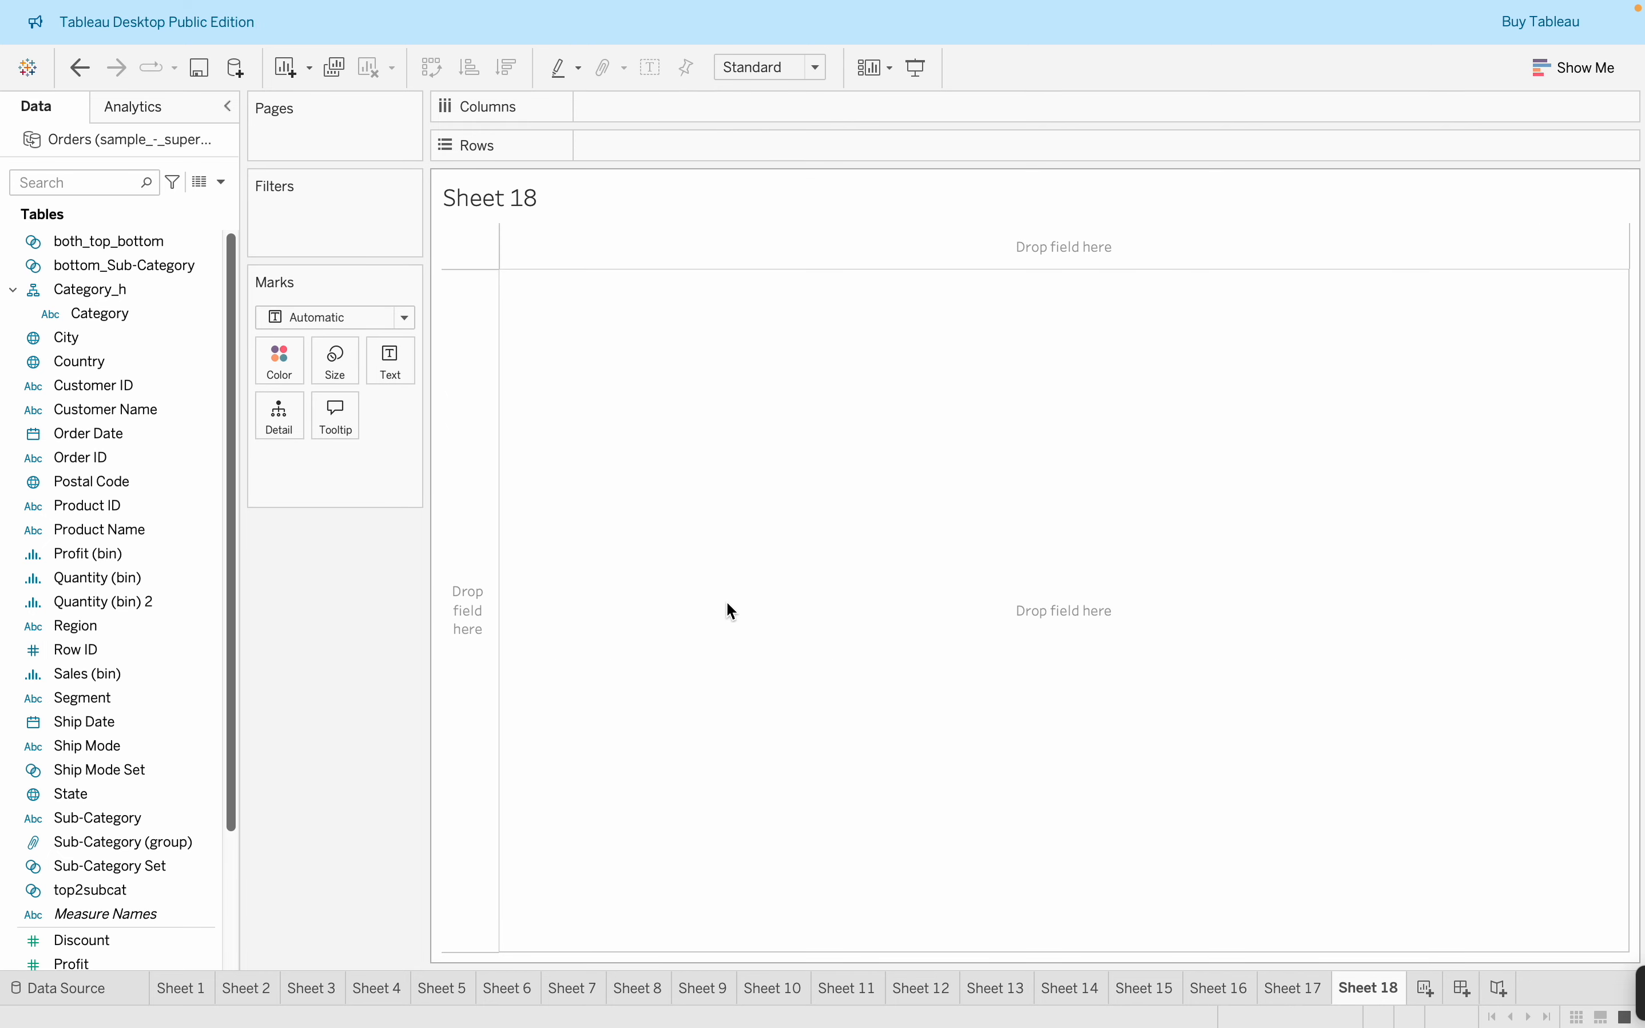
pyautogui.click(100, 826)
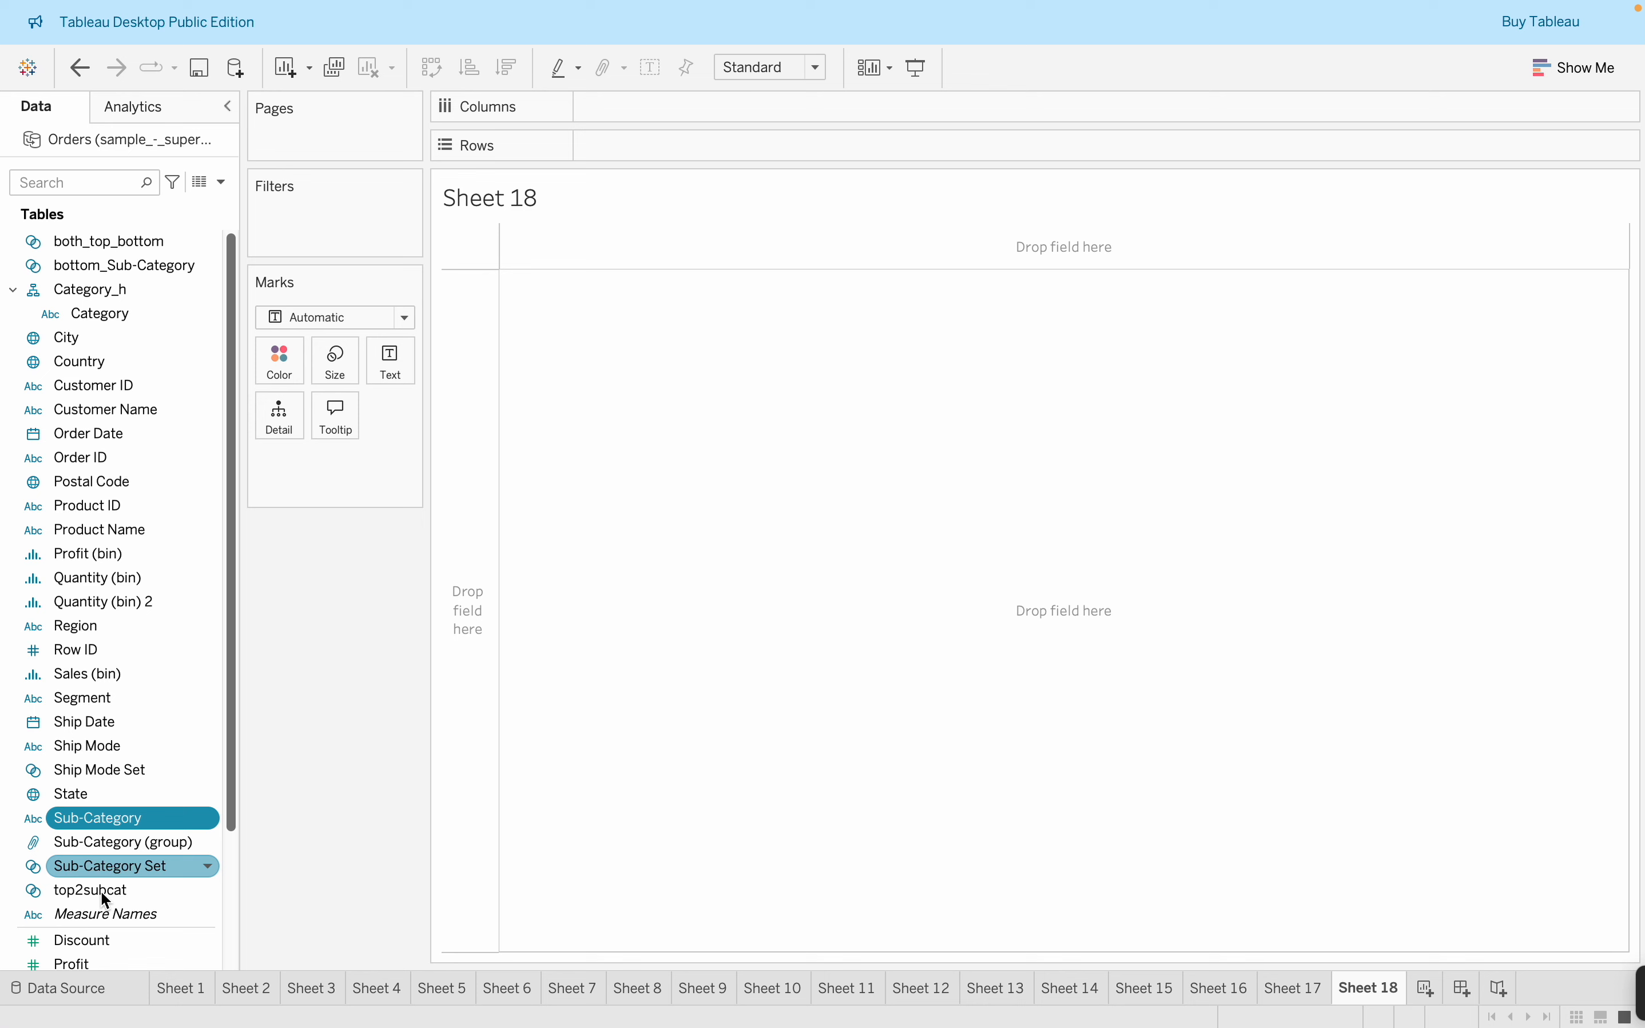
pyautogui.keyDown('super'); pyautogui.click(120, 962); pyautogui.keyUp('super')
pyautogui.click(1578, 68)
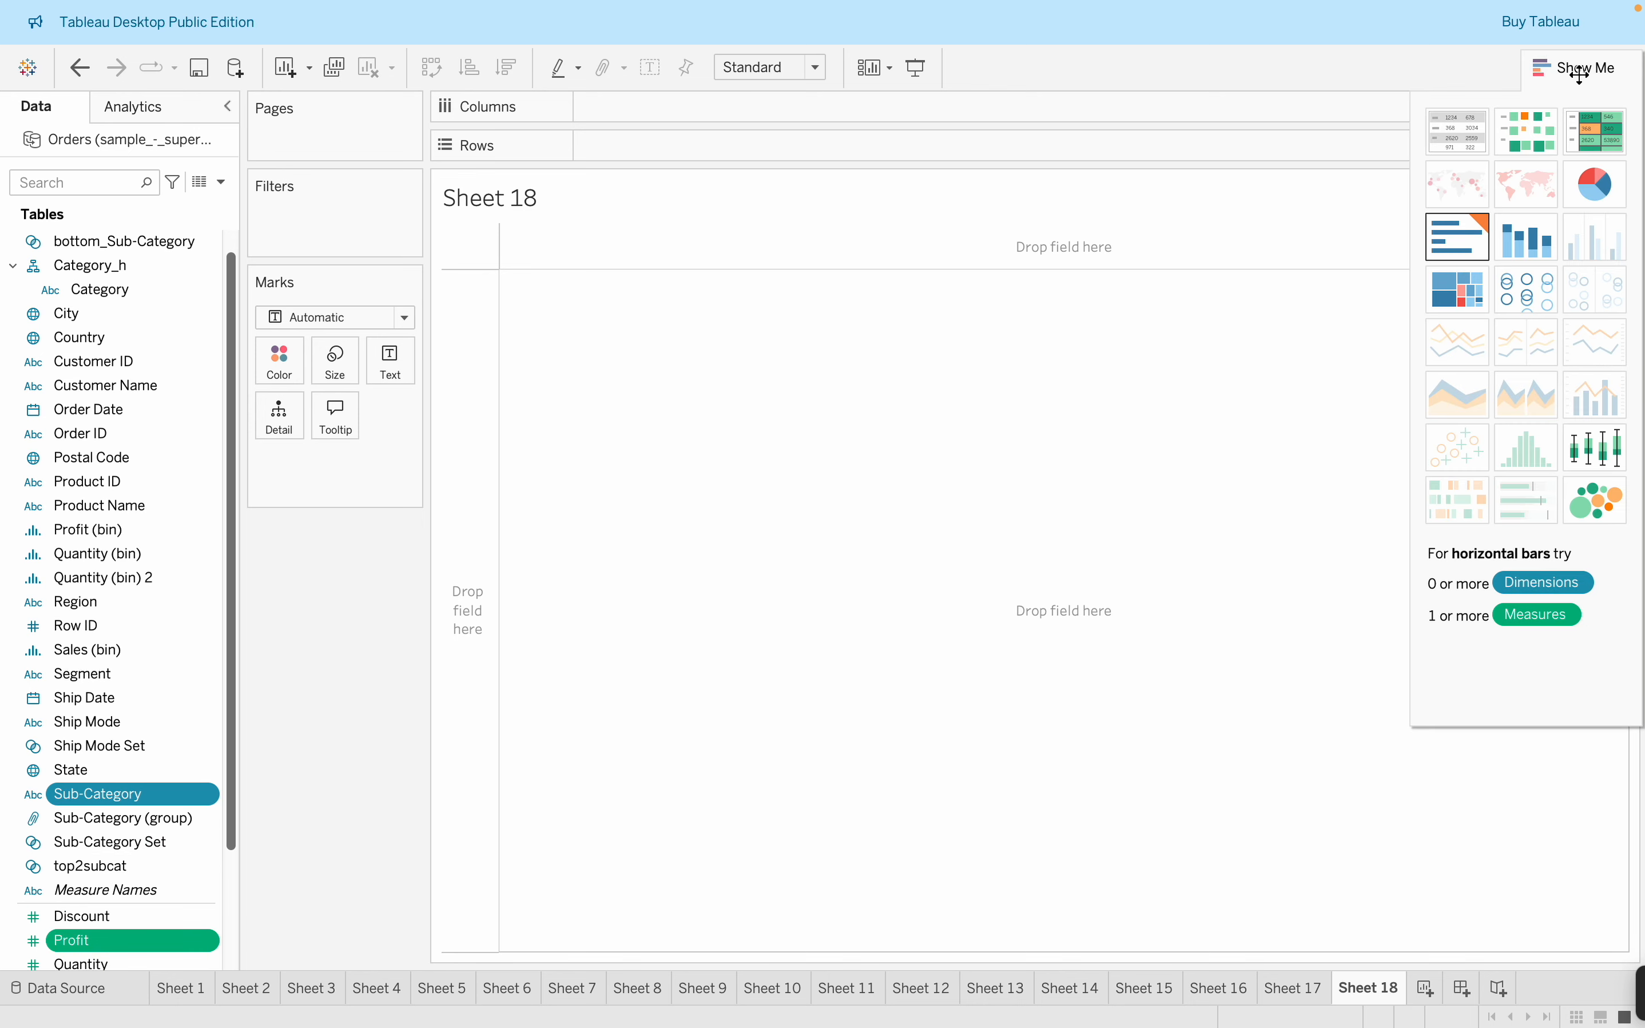
pyautogui.click(1473, 247)
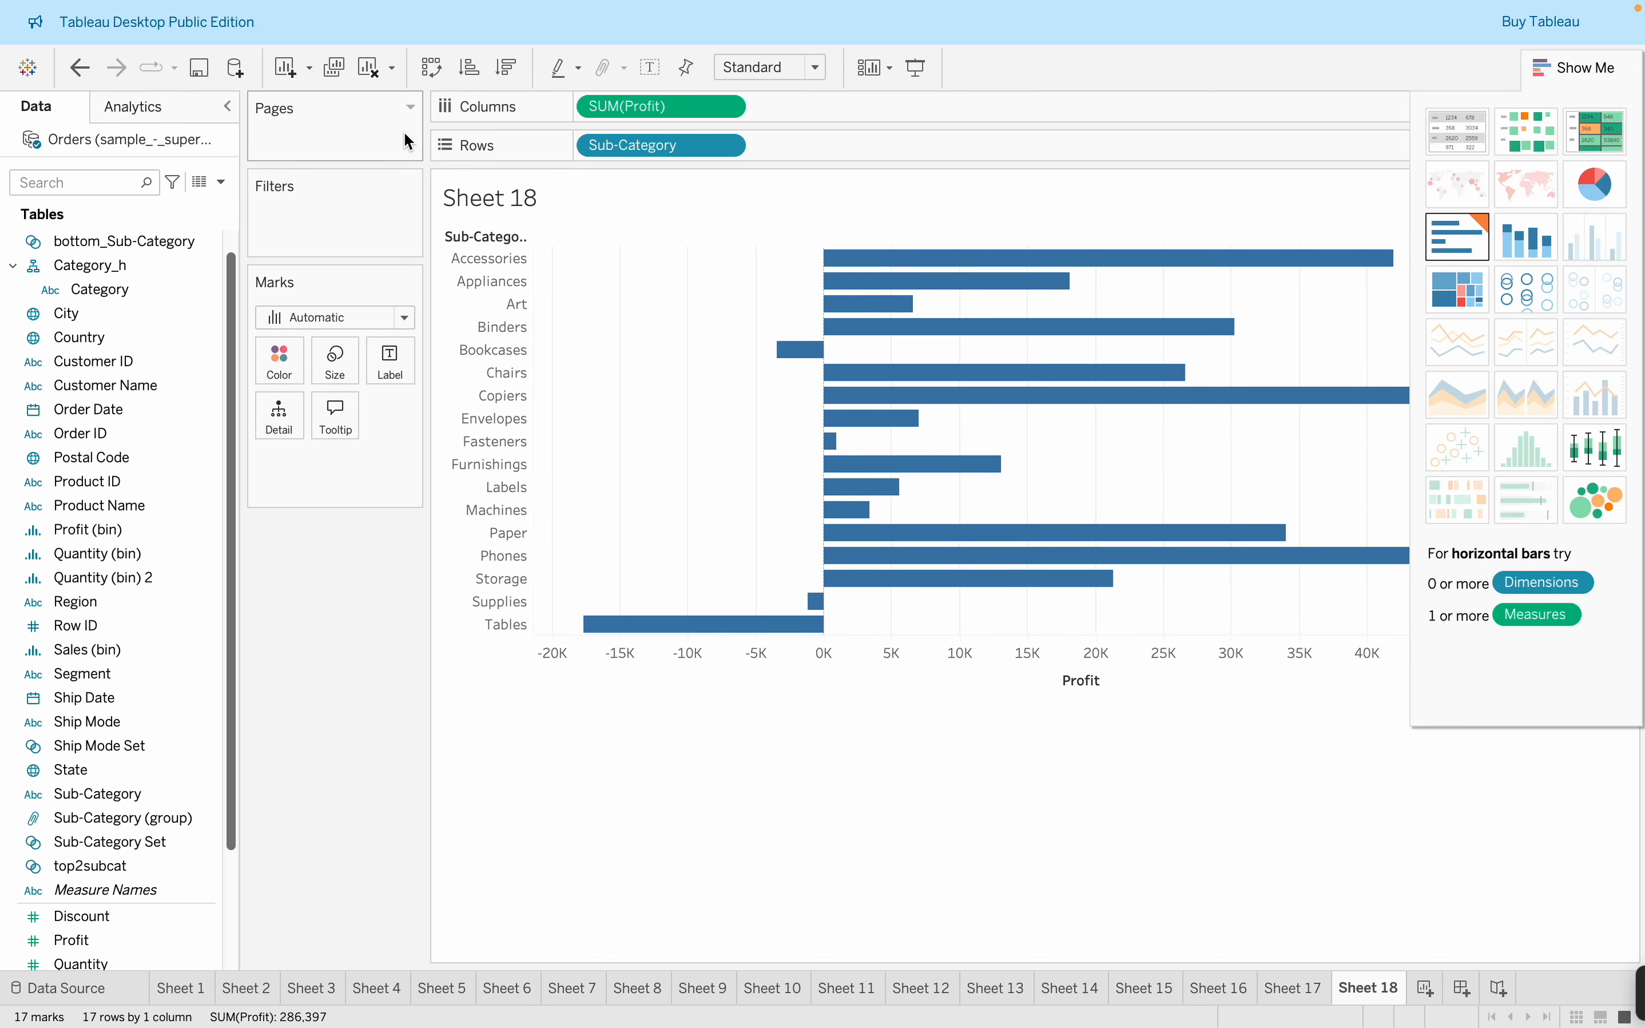
# Sort the sub-category bars in descending order of profit and colour them by the top2subcat set
pyautogui.click(506, 68)
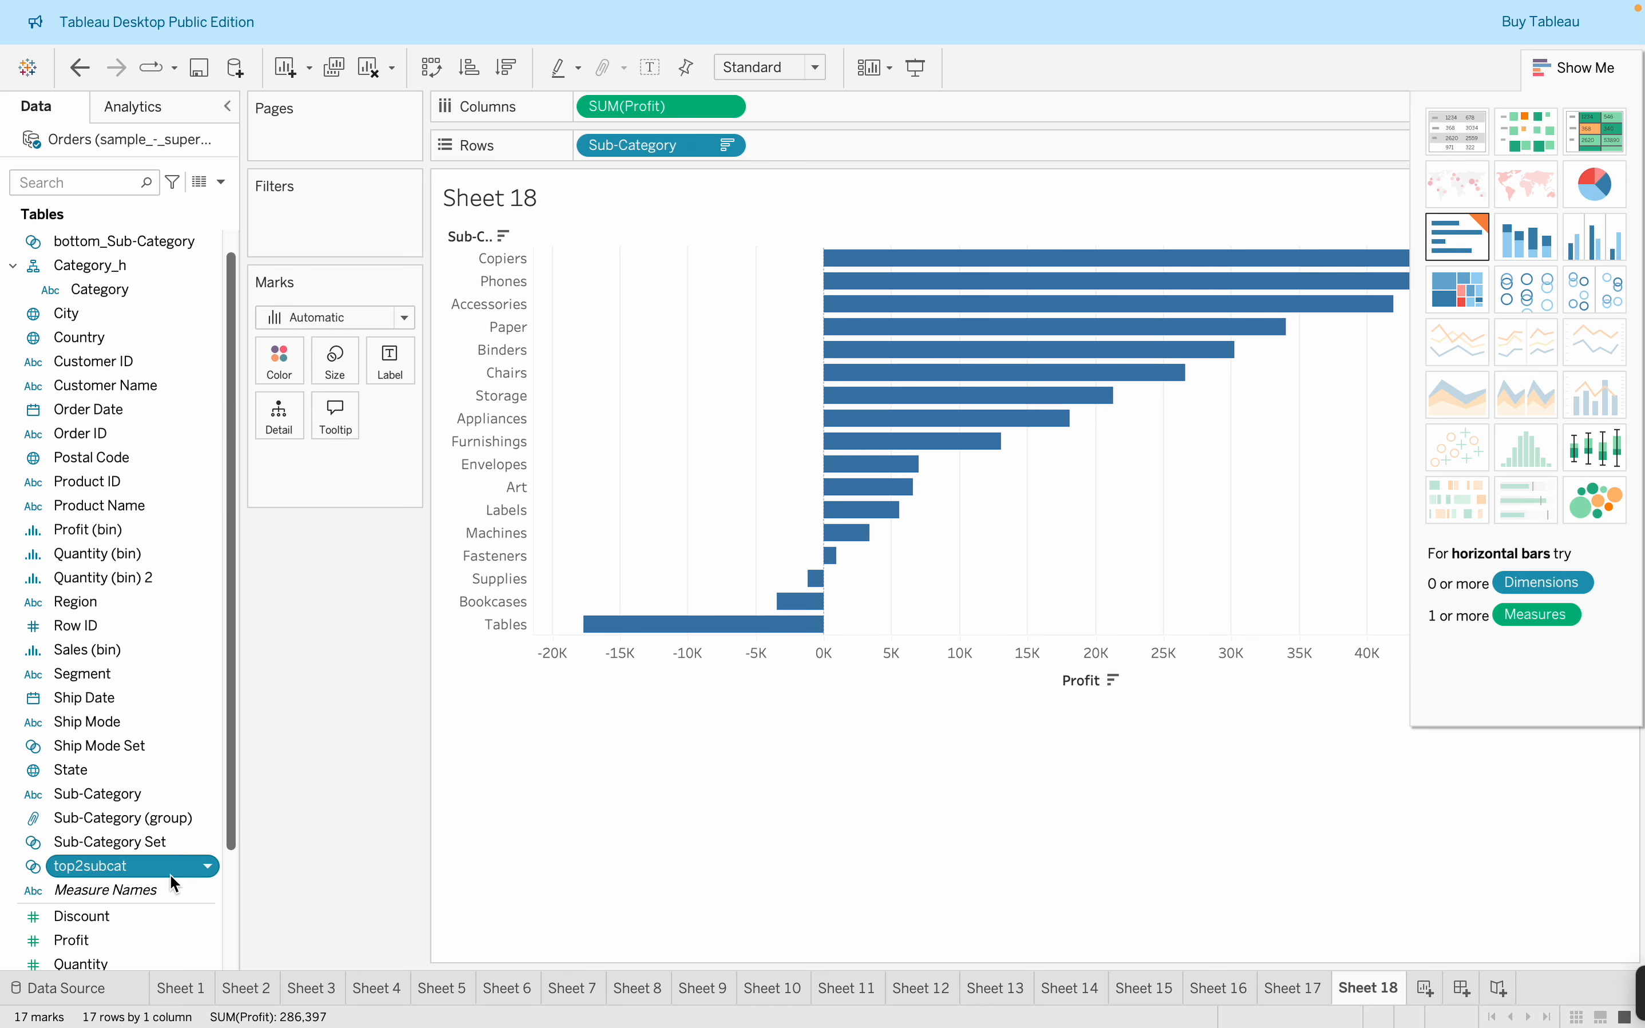
pyautogui.moveTo(171, 870); pyautogui.dragTo(274, 350)
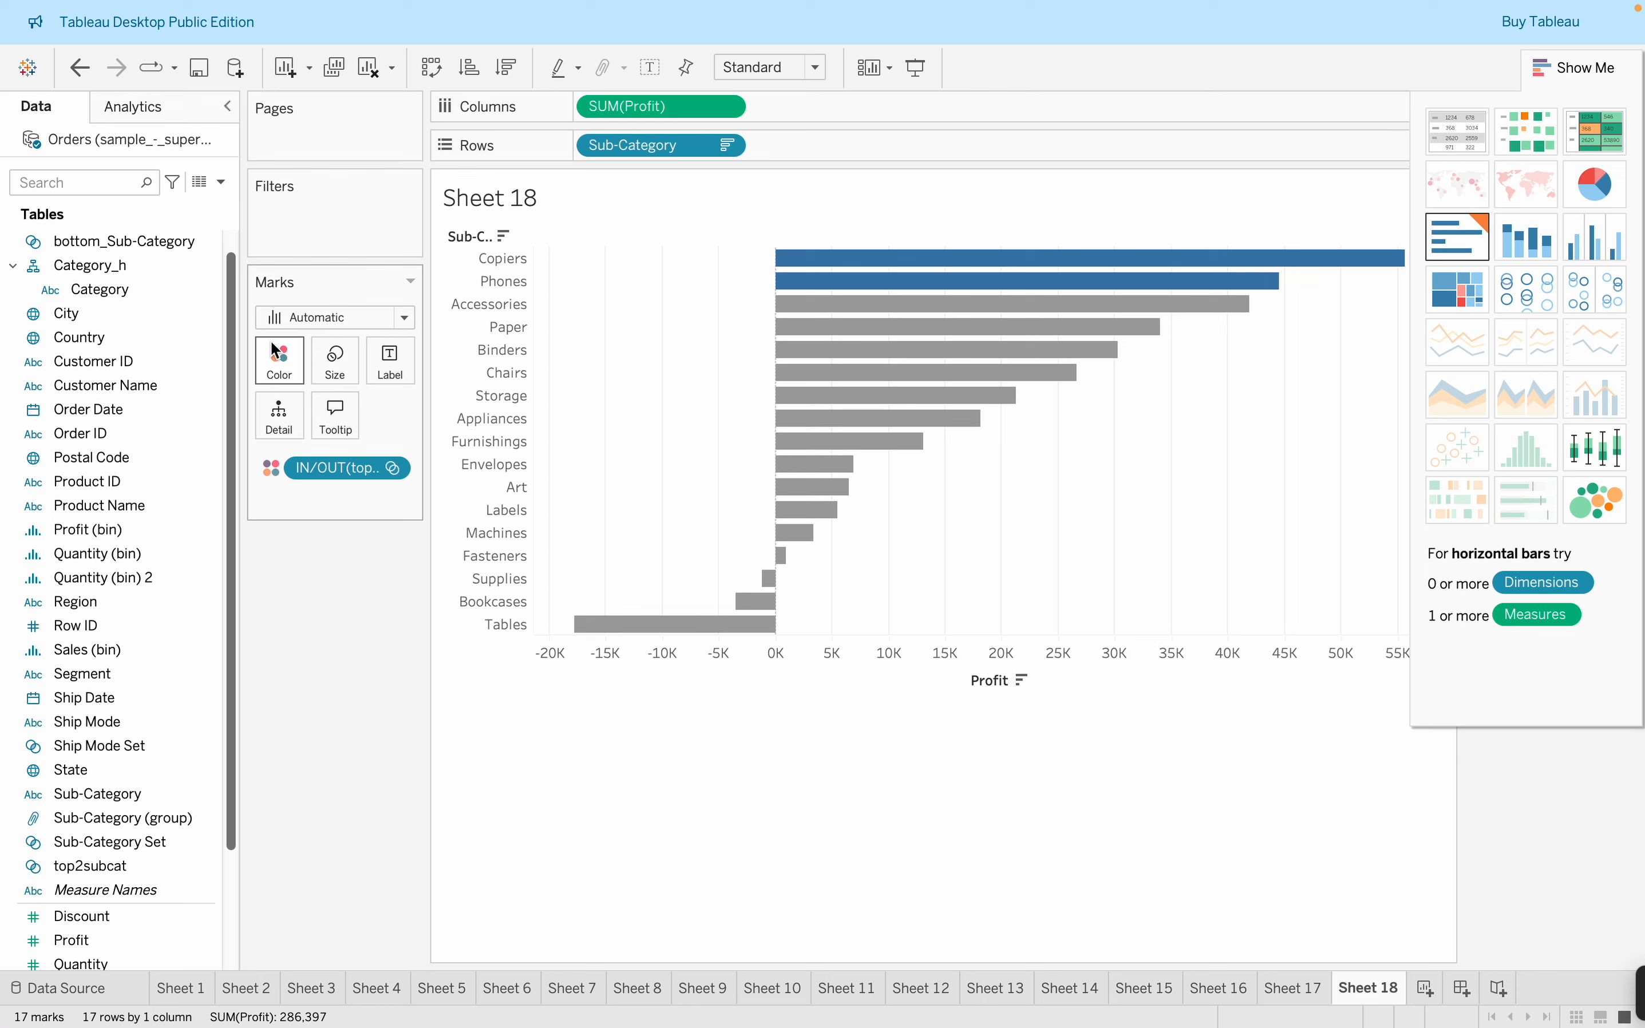
pyautogui.click(392, 469)
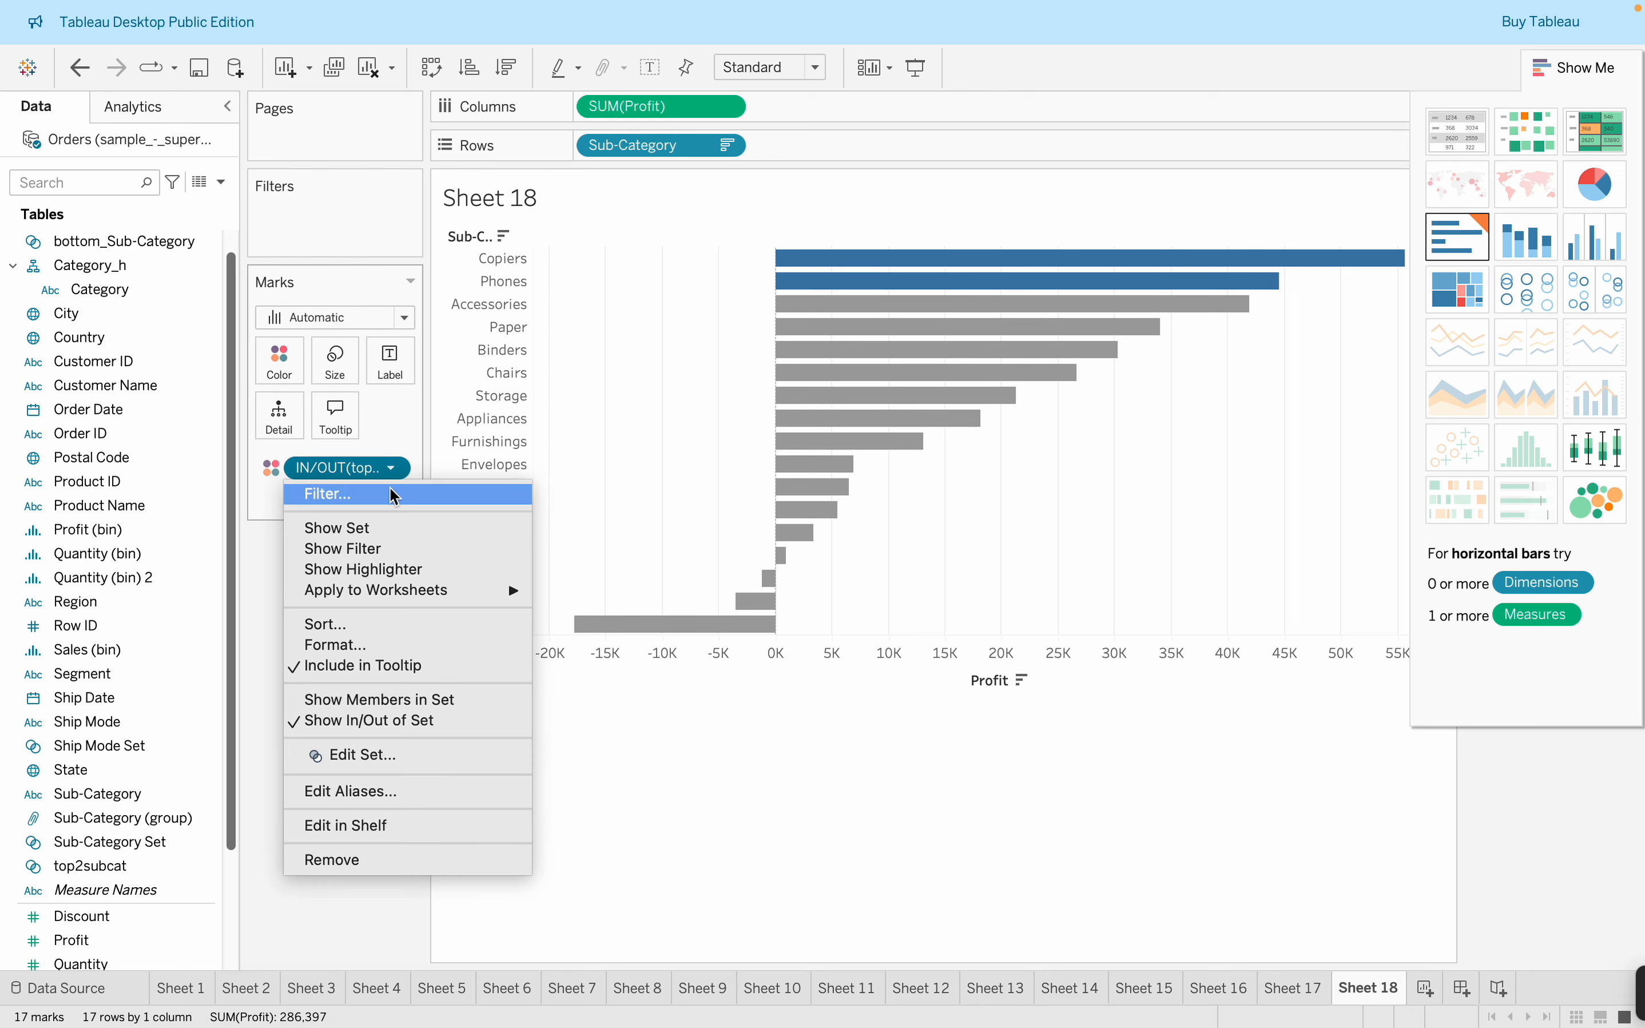
pyautogui.click(212, 892)
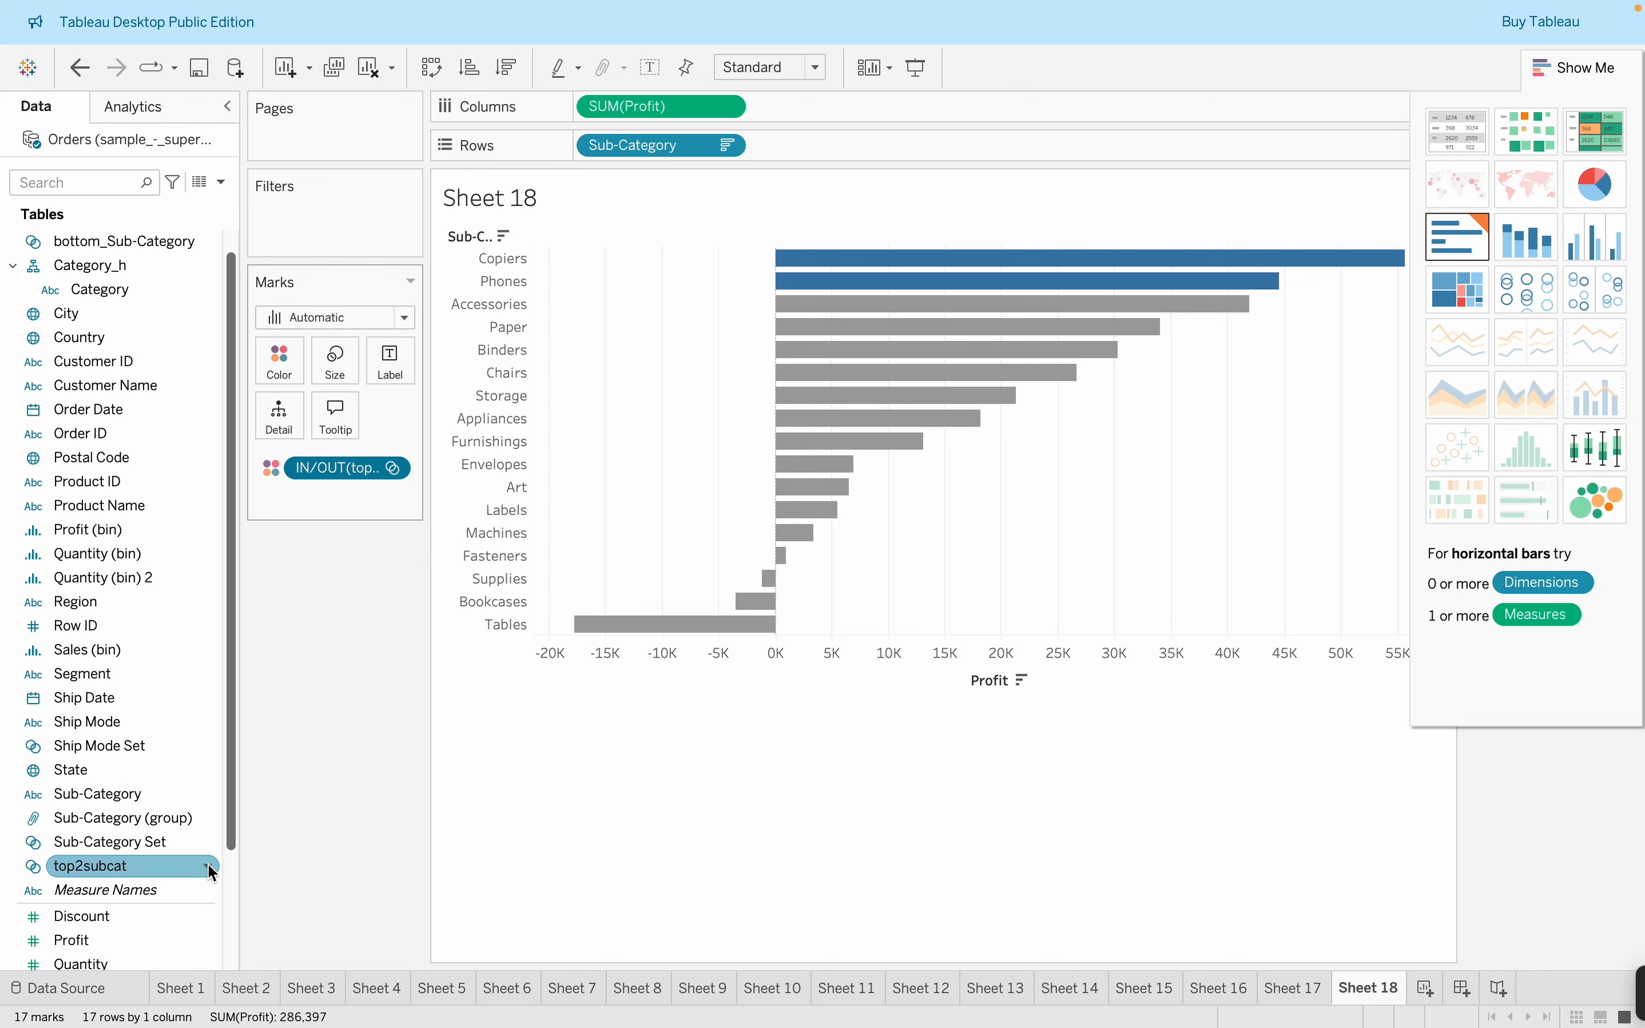
pyautogui.click(209, 867)
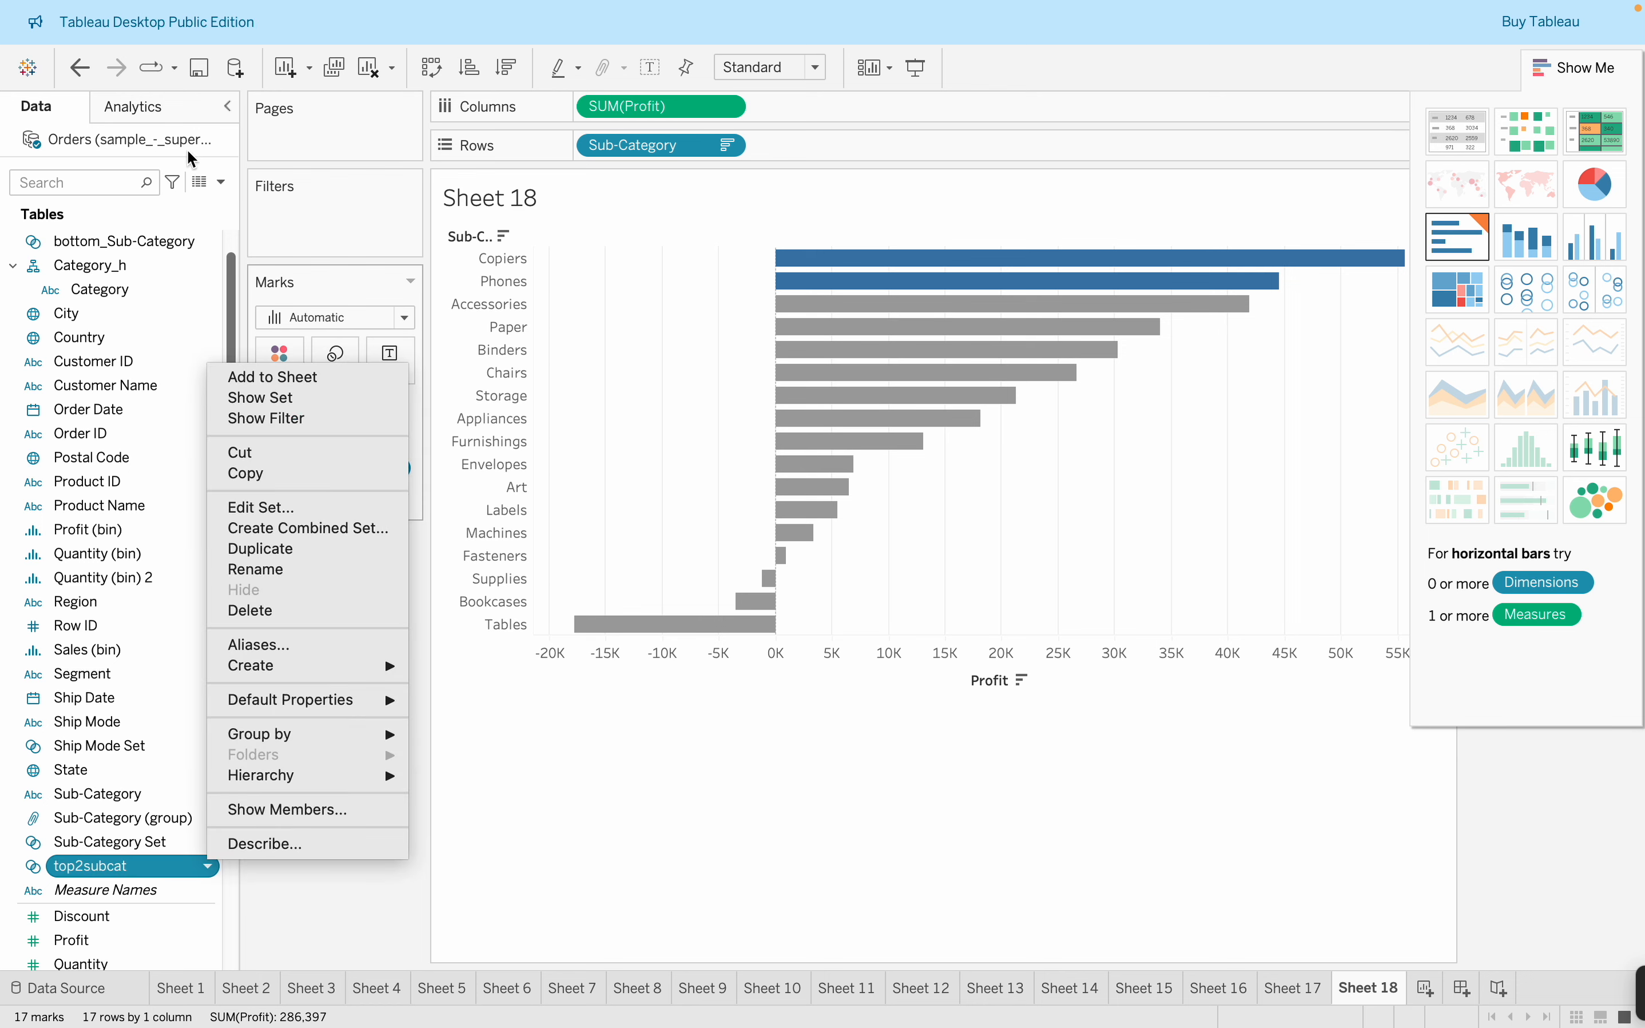
pyautogui.click(221, 162)
# Start creating a new parameter and set its data type to Integer
pyautogui.click(221, 178)
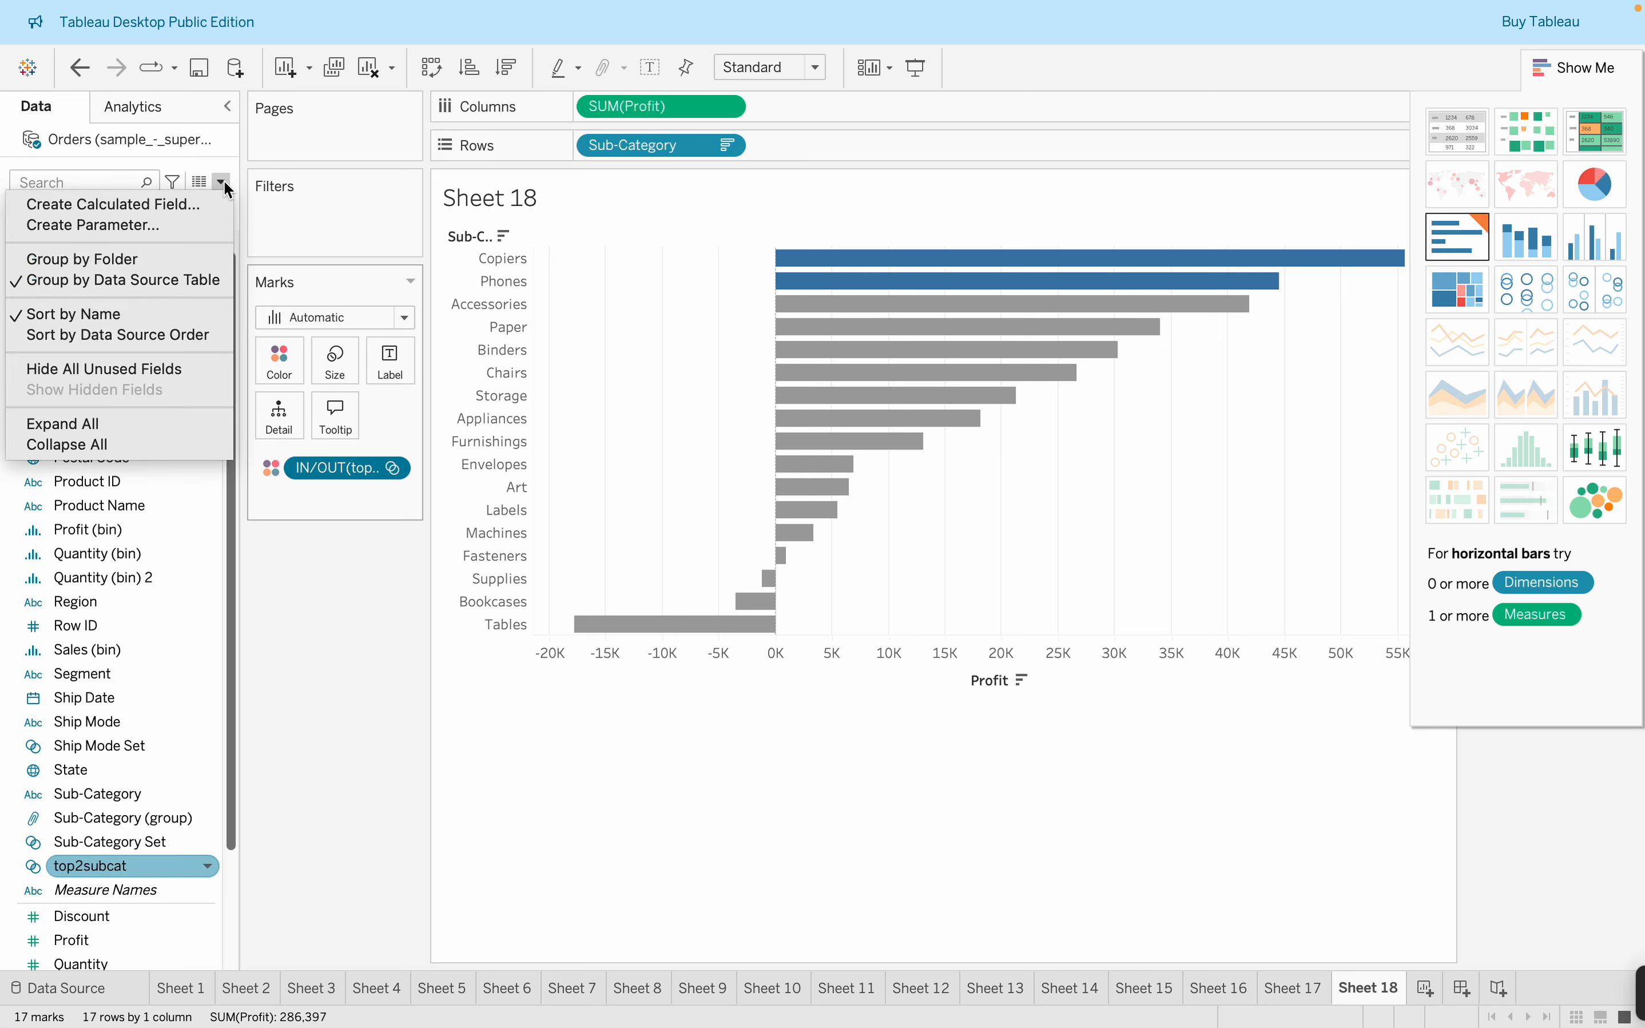
pyautogui.click(202, 229)
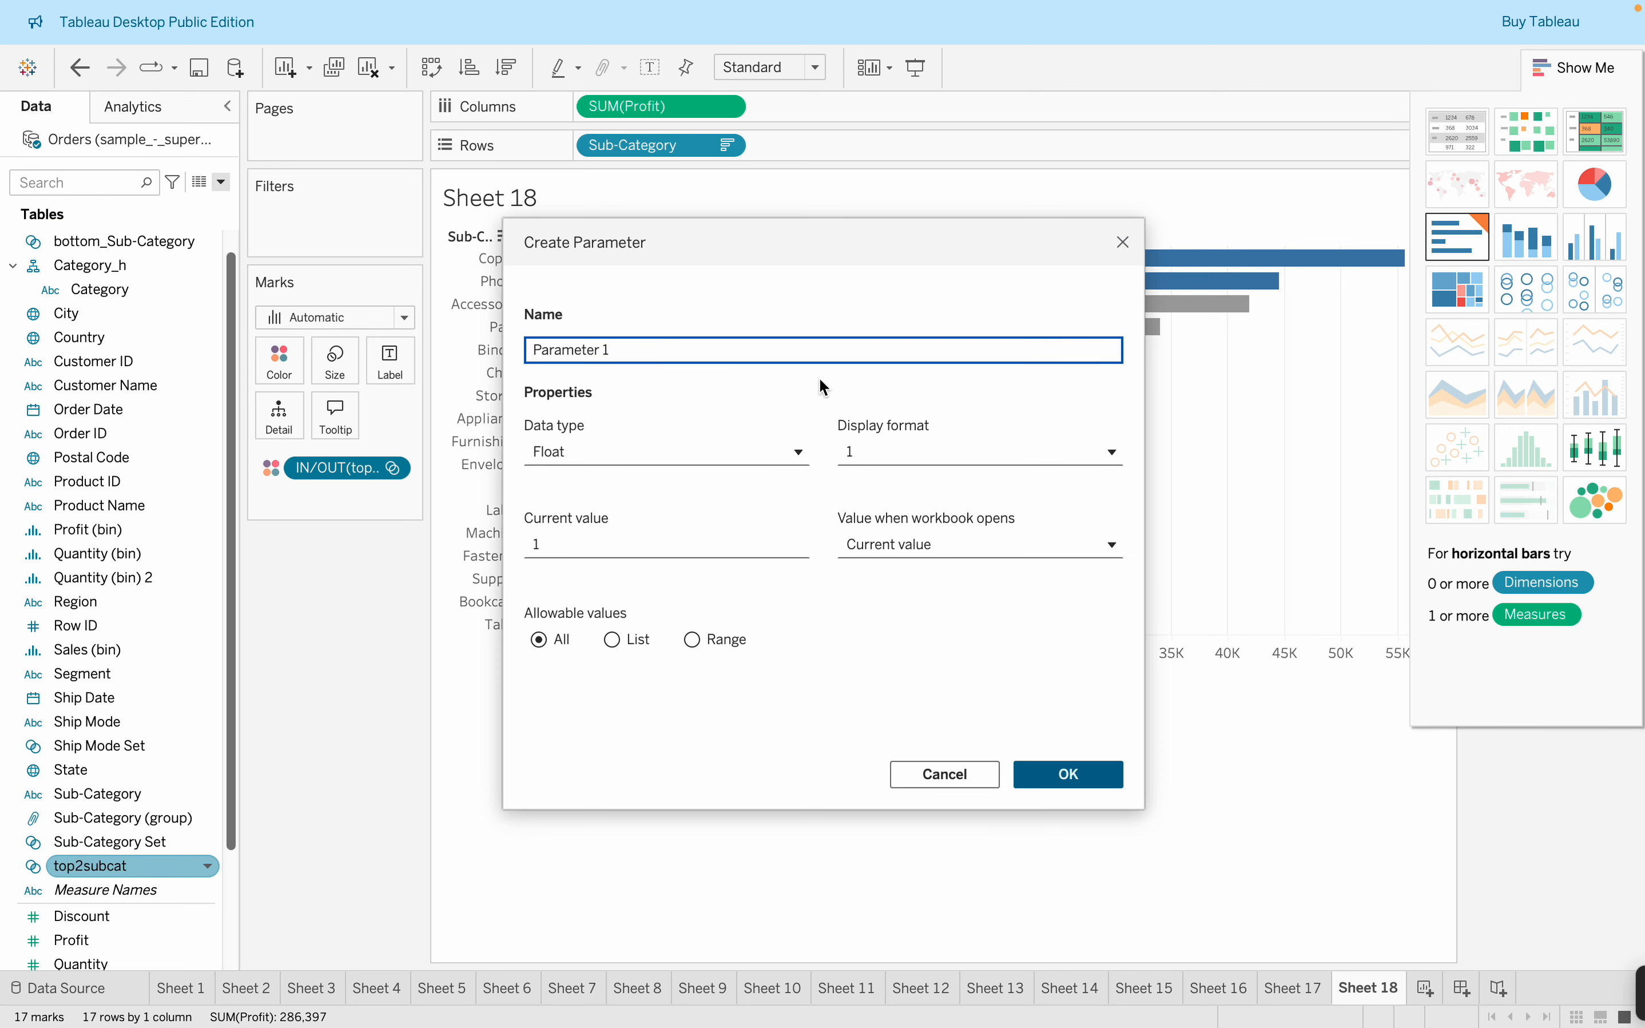
pyautogui.click(767, 453)
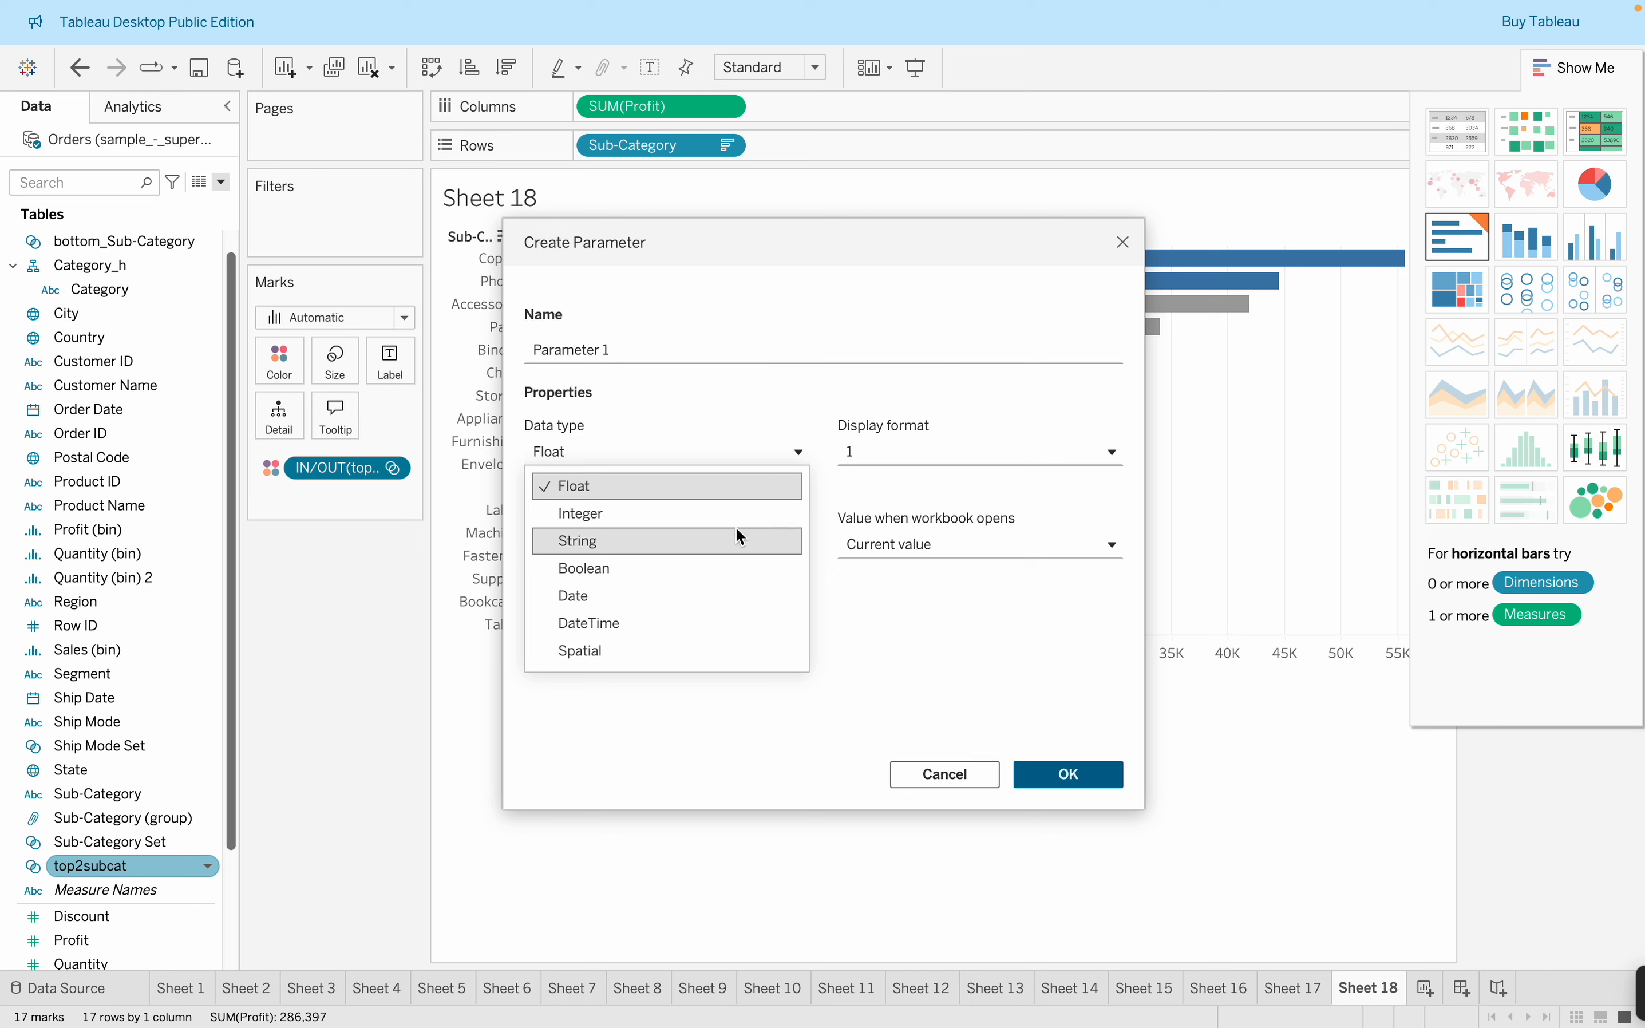
pyautogui.click(735, 521)
pyautogui.click(909, 443)
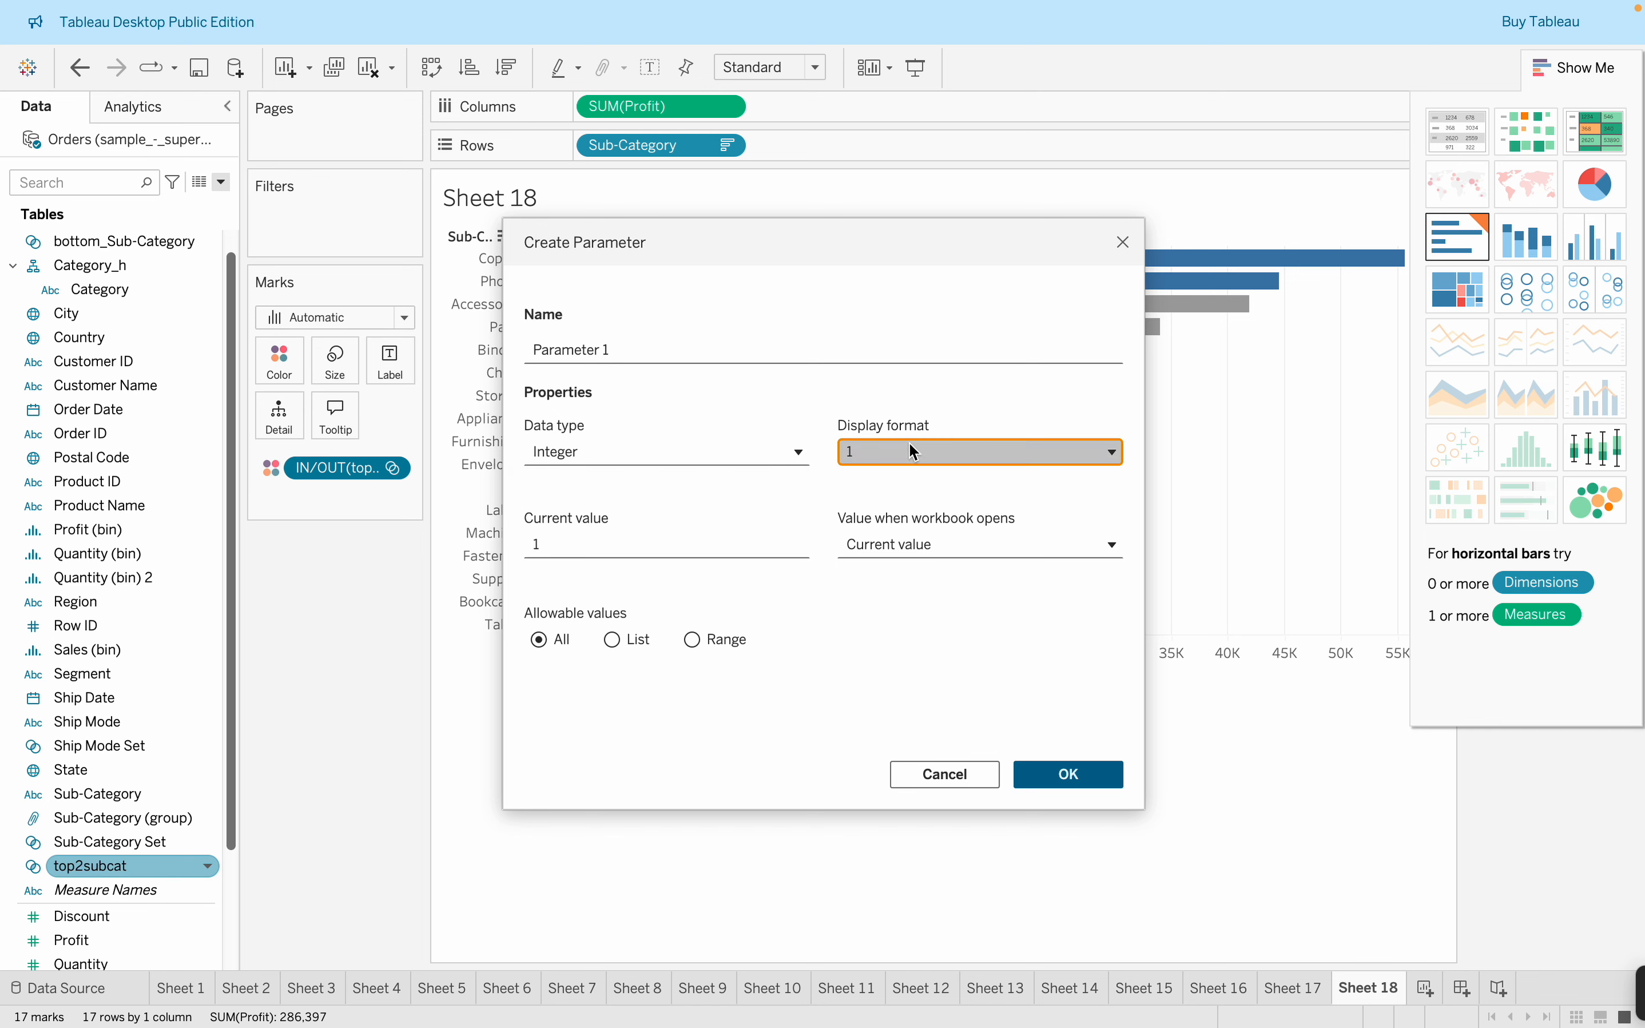
pyautogui.click(802, 501)
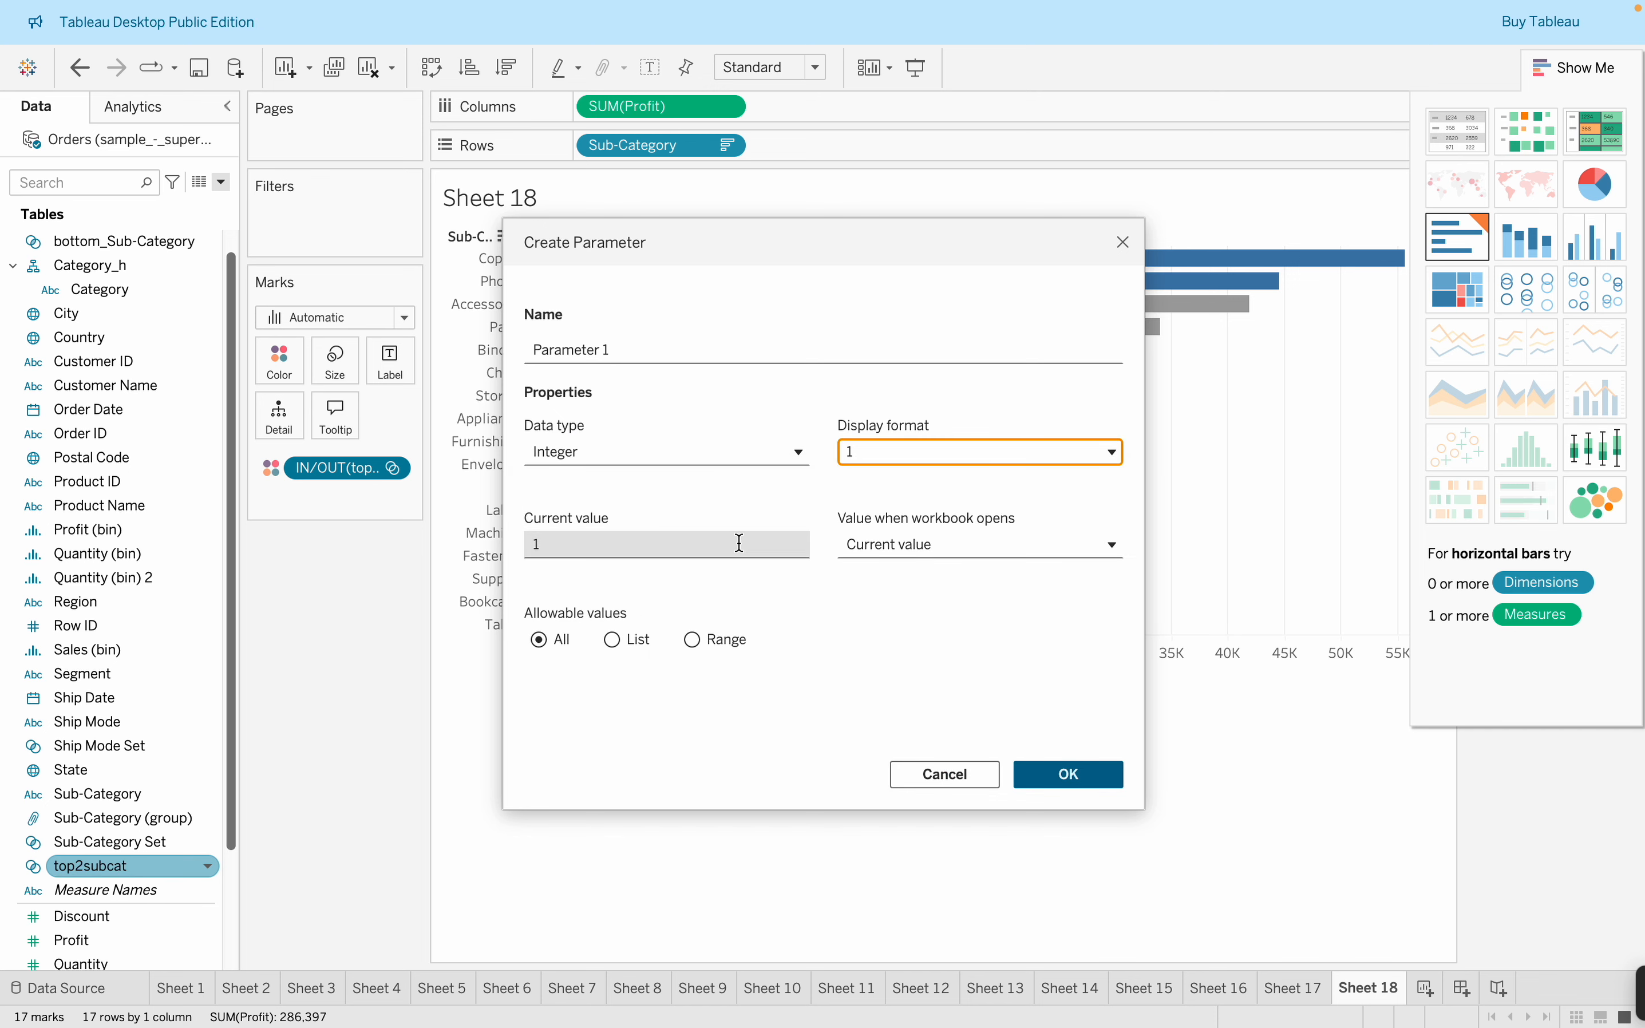
# Restrict the parameter's allowable values to a list containing 1, 2 and 5
pyautogui.click(625, 640)
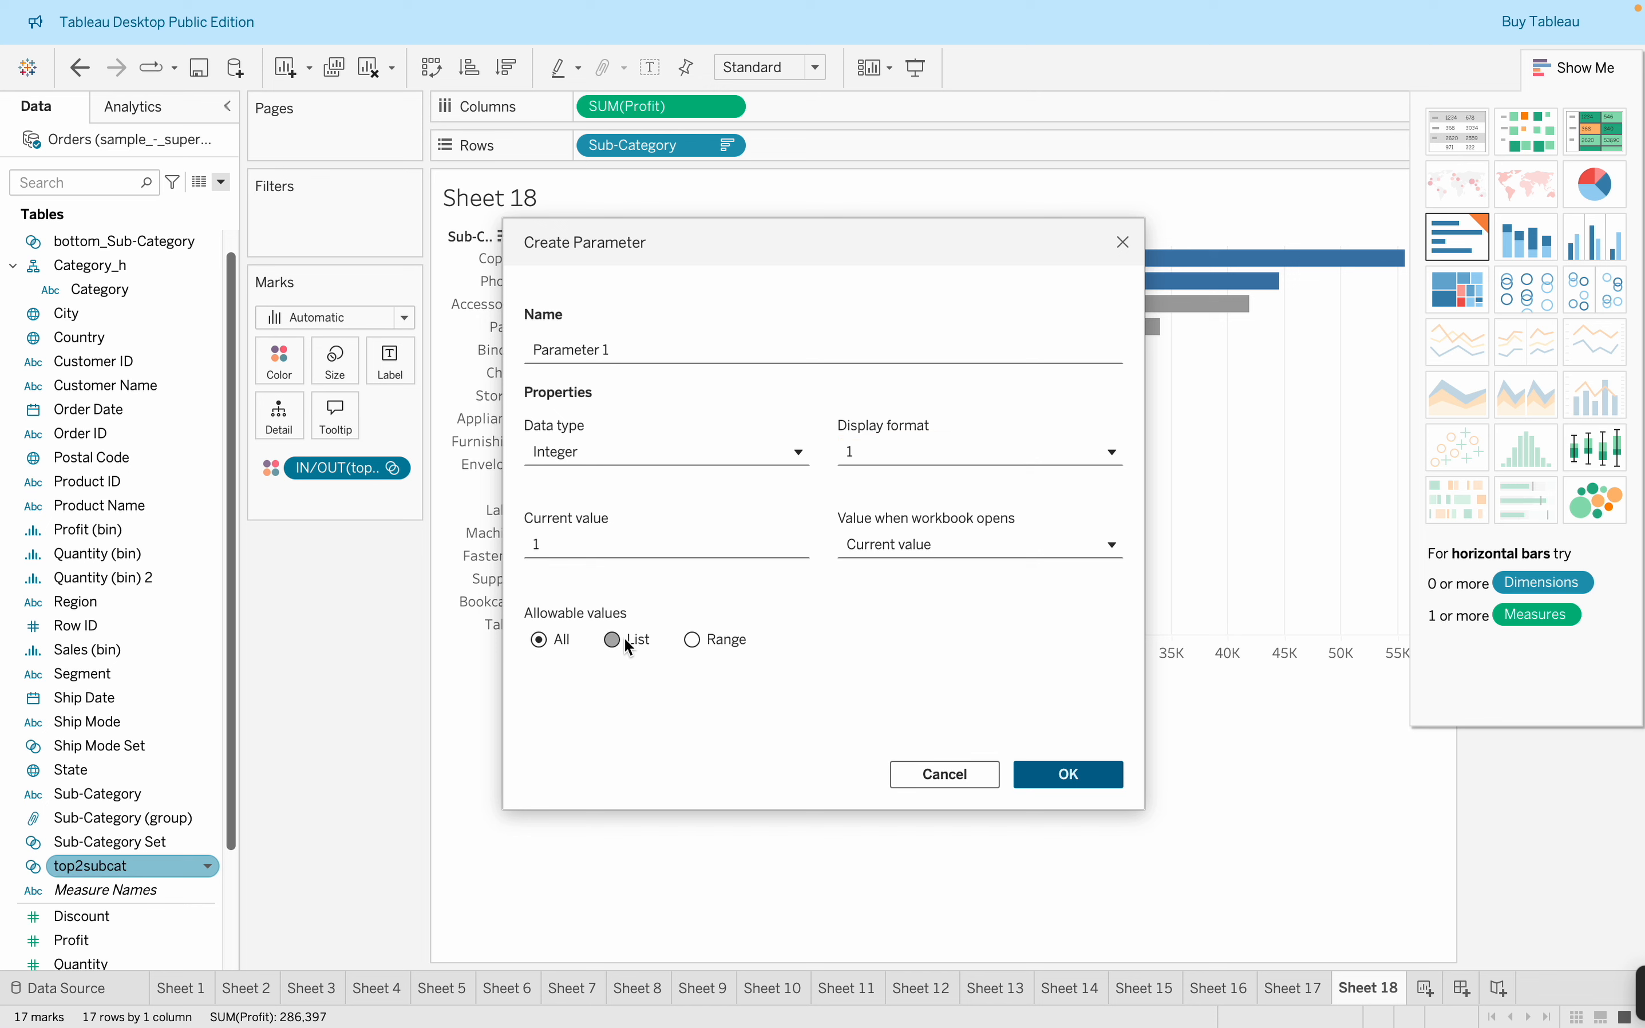
pyautogui.click(612, 711)
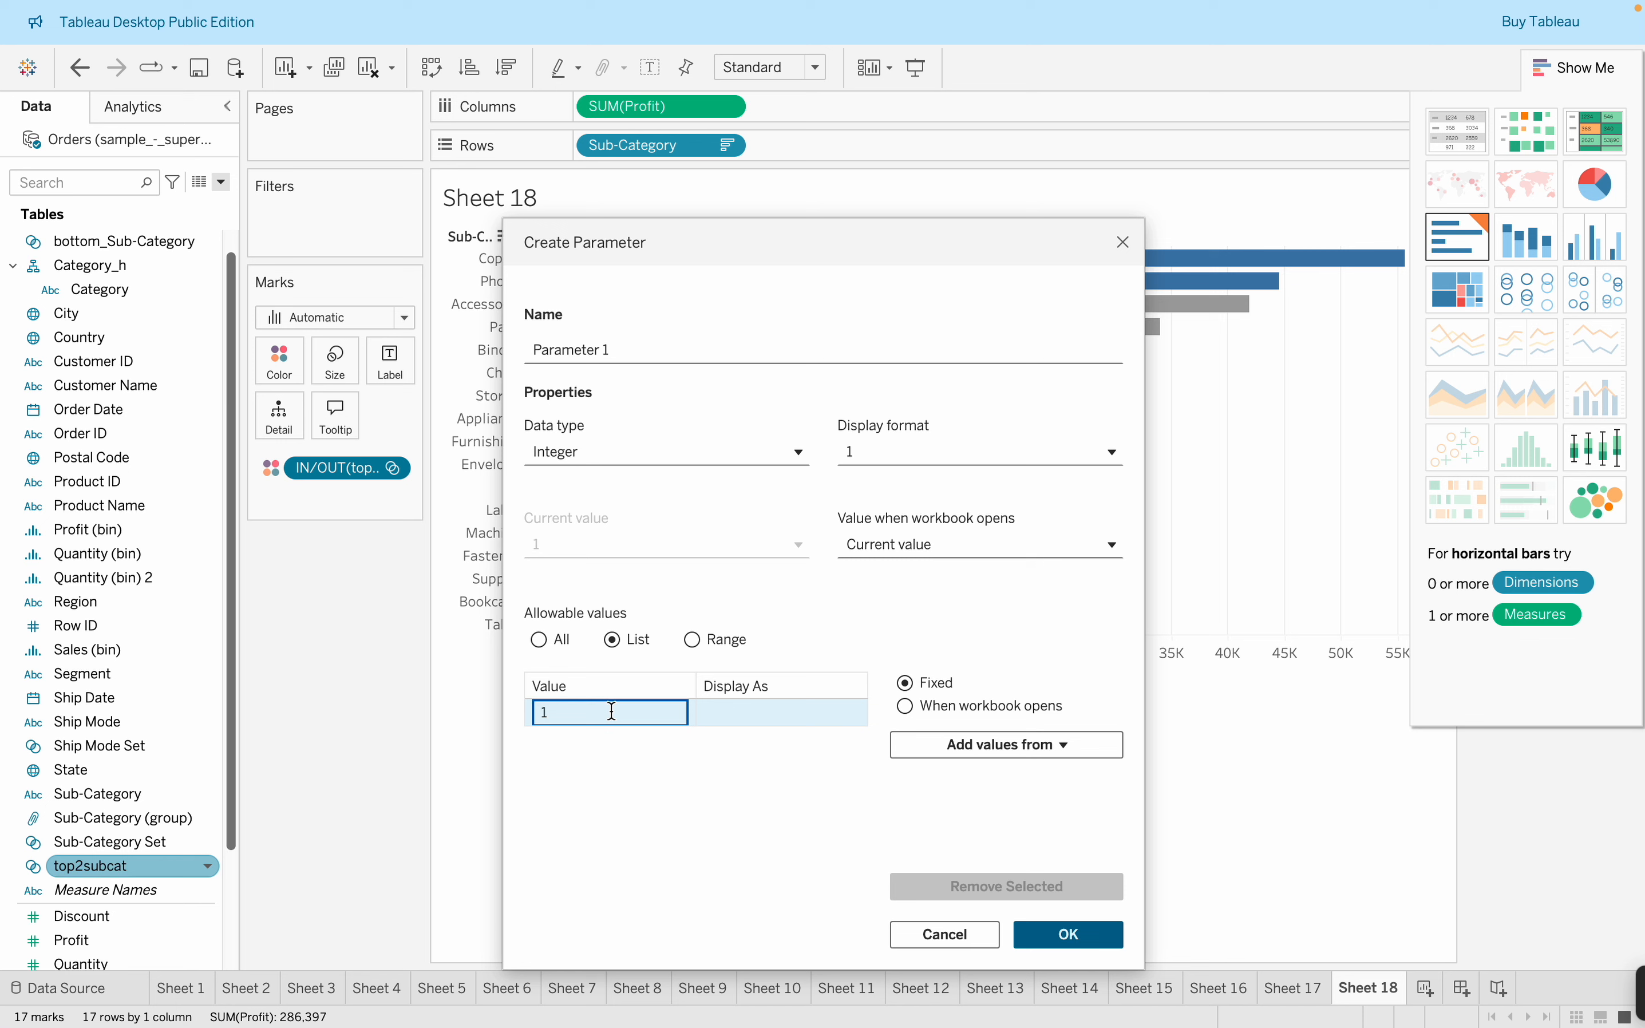
pyautogui.press('Return')
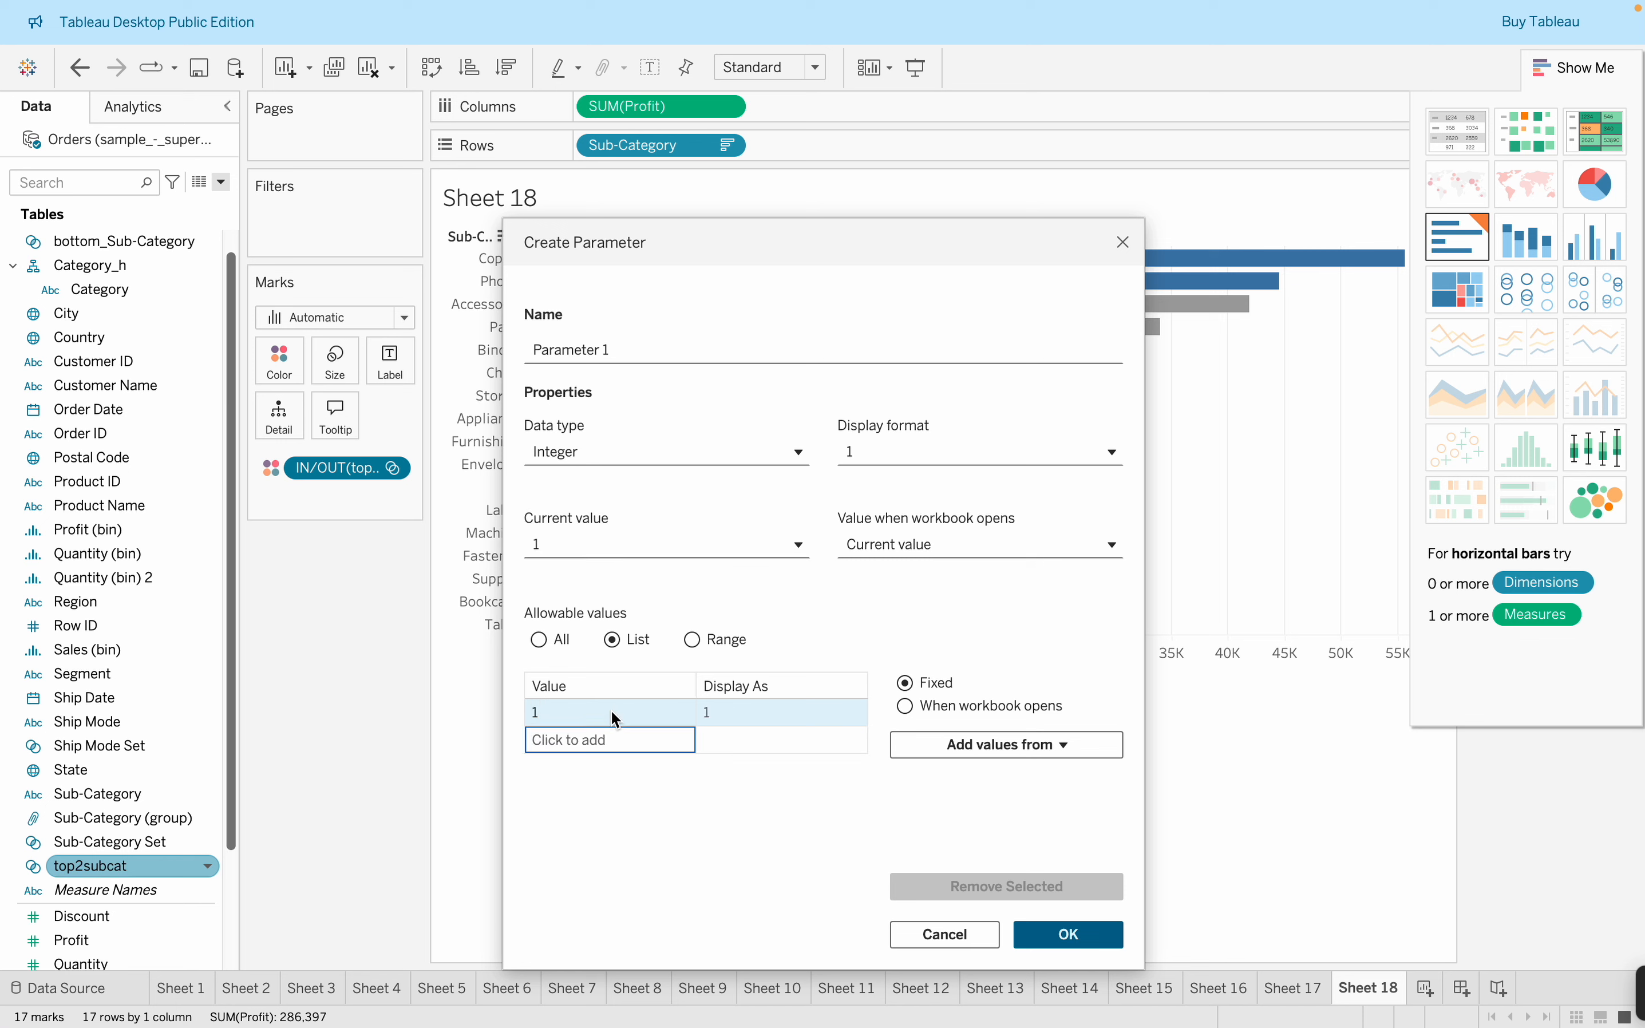
pyautogui.click(619, 739)
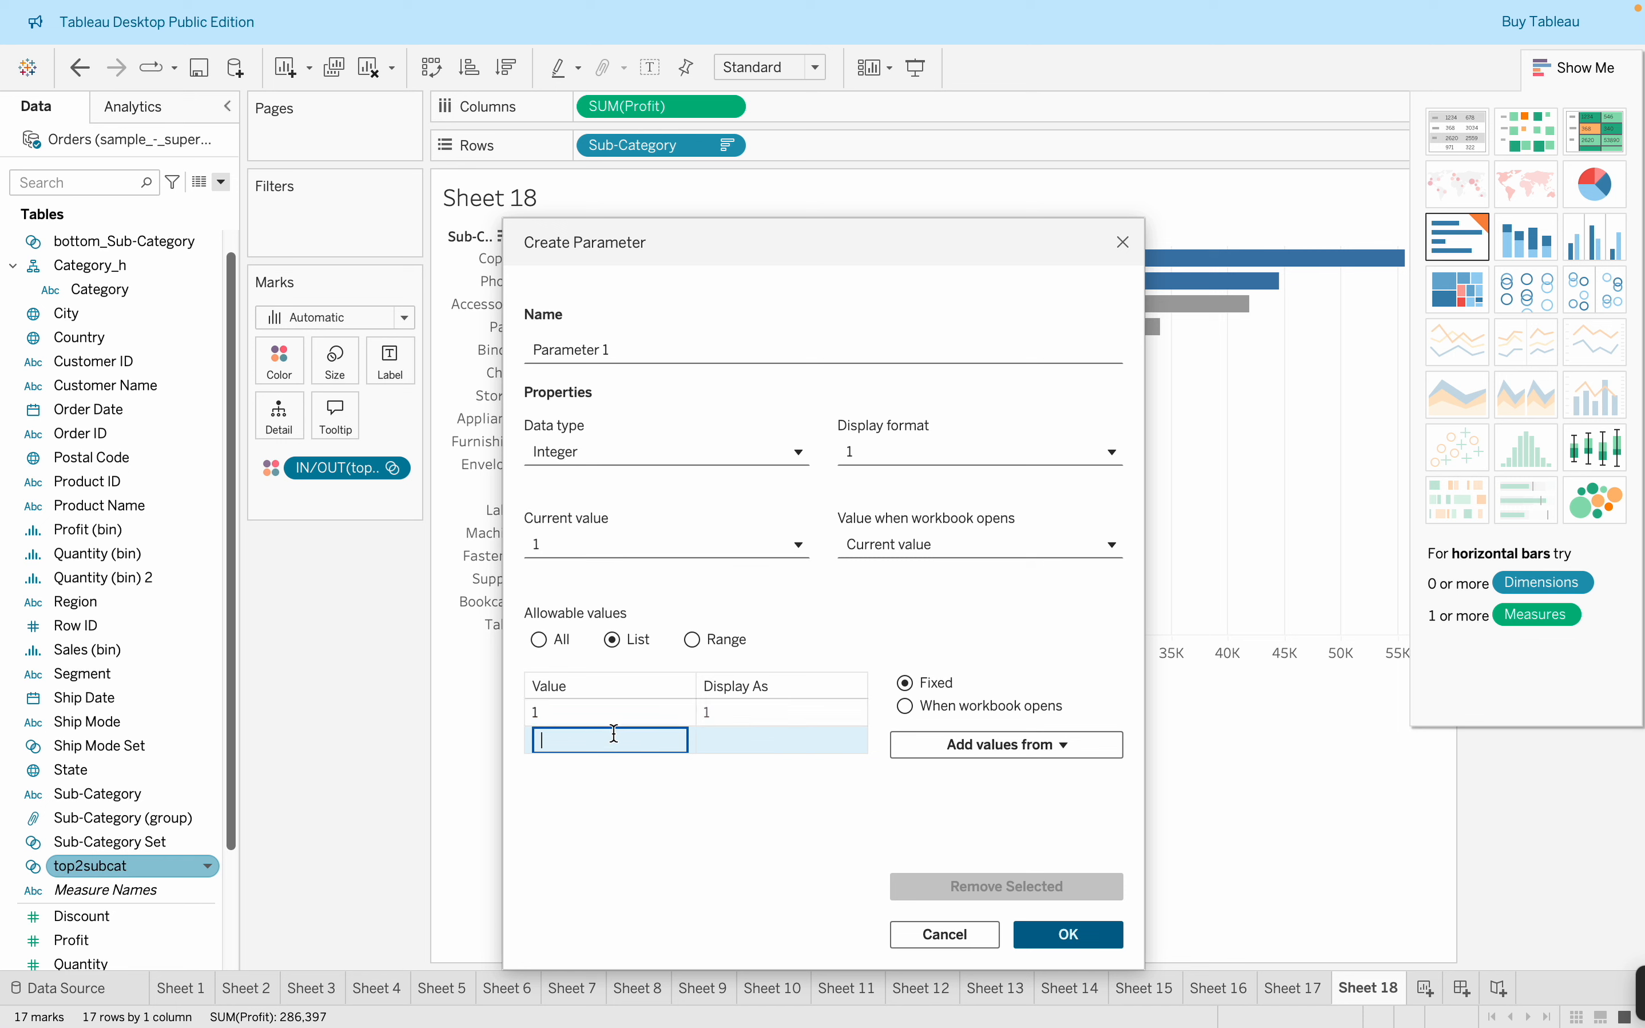
pyautogui.press('Return')
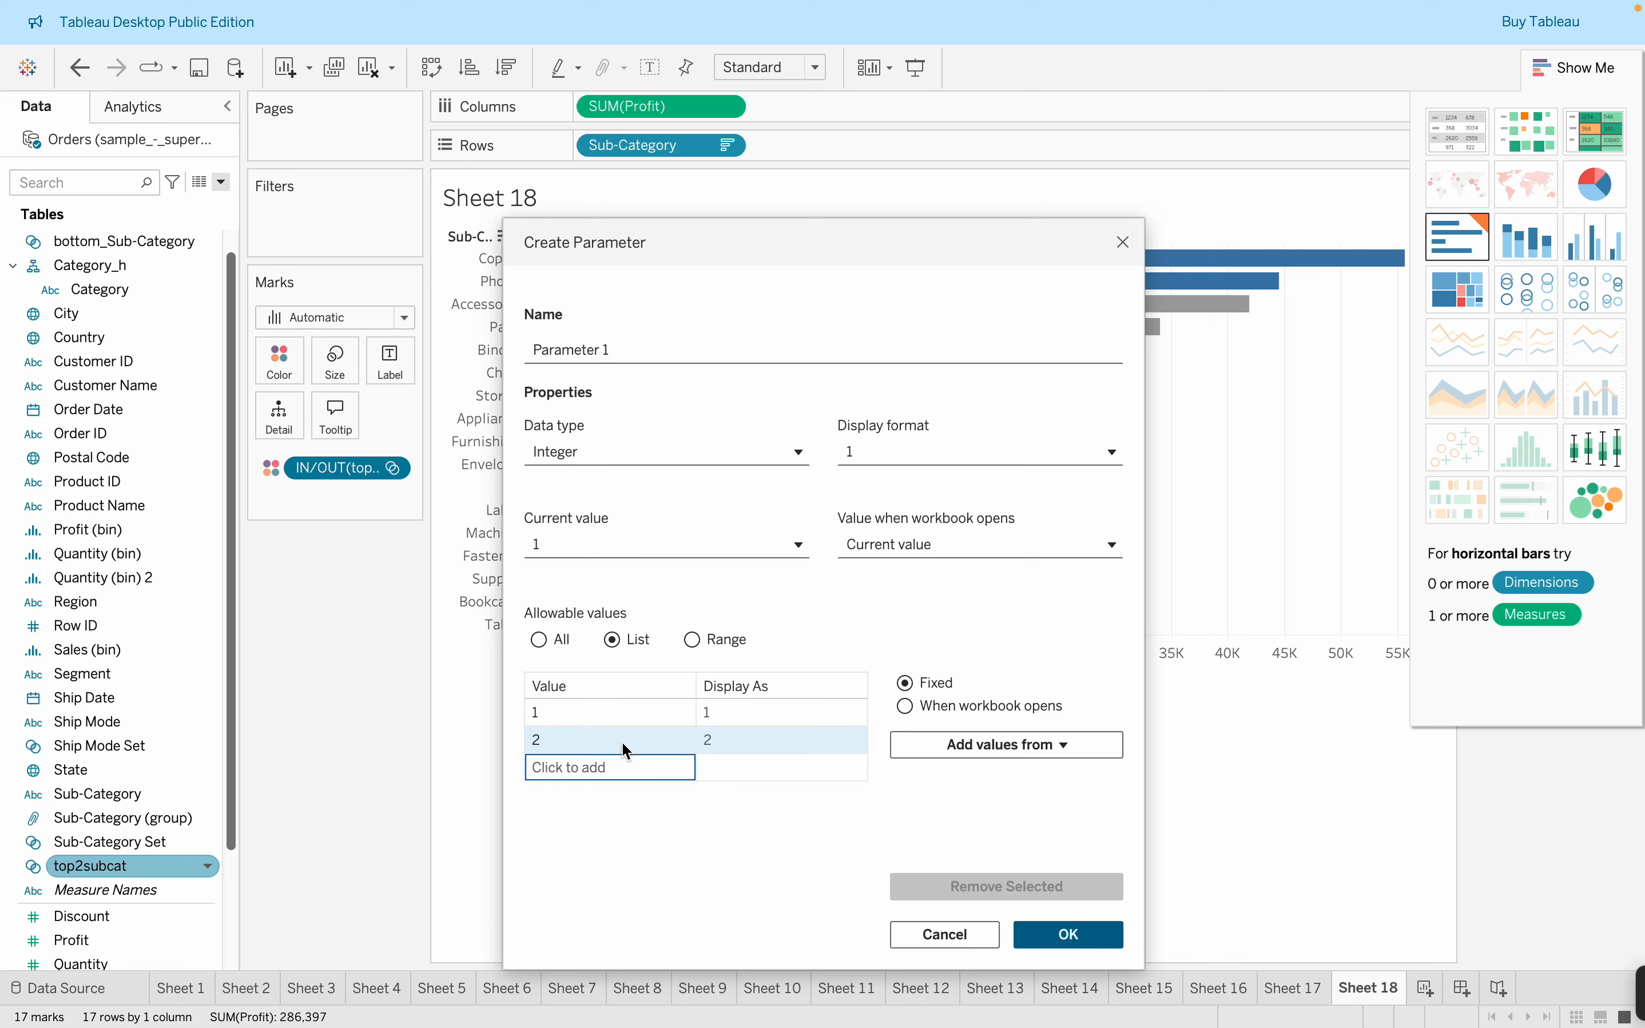
pyautogui.click(605, 768)
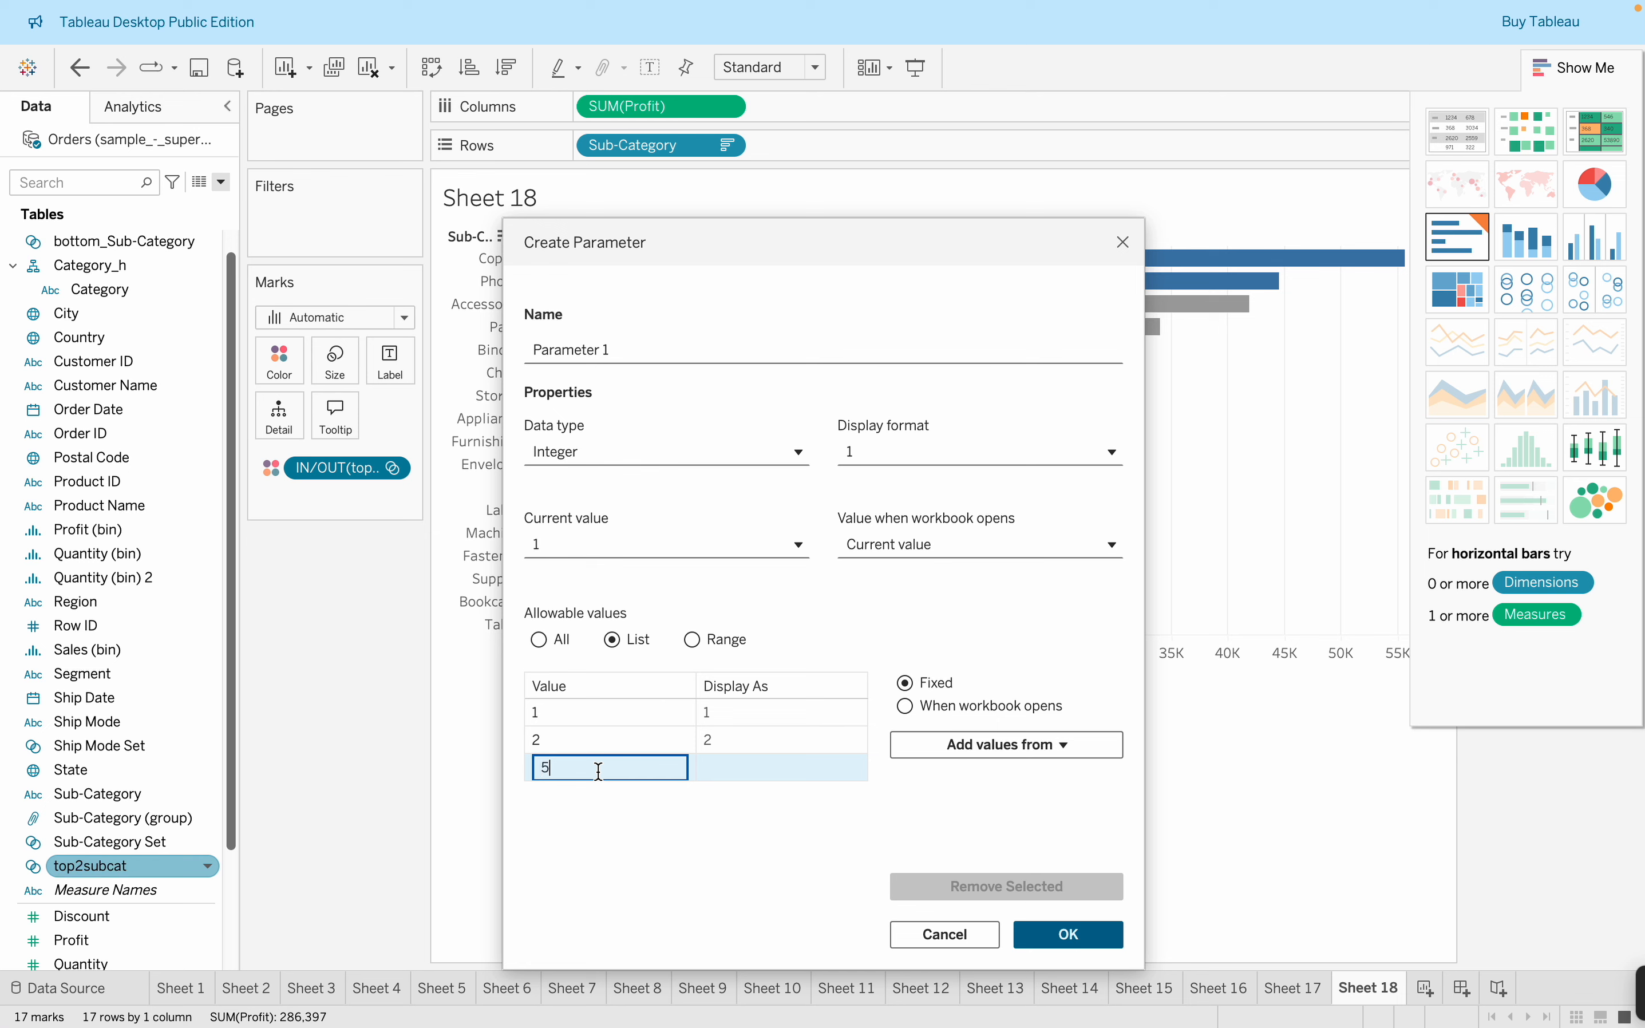
pyautogui.write('5')
pyautogui.press('Return')
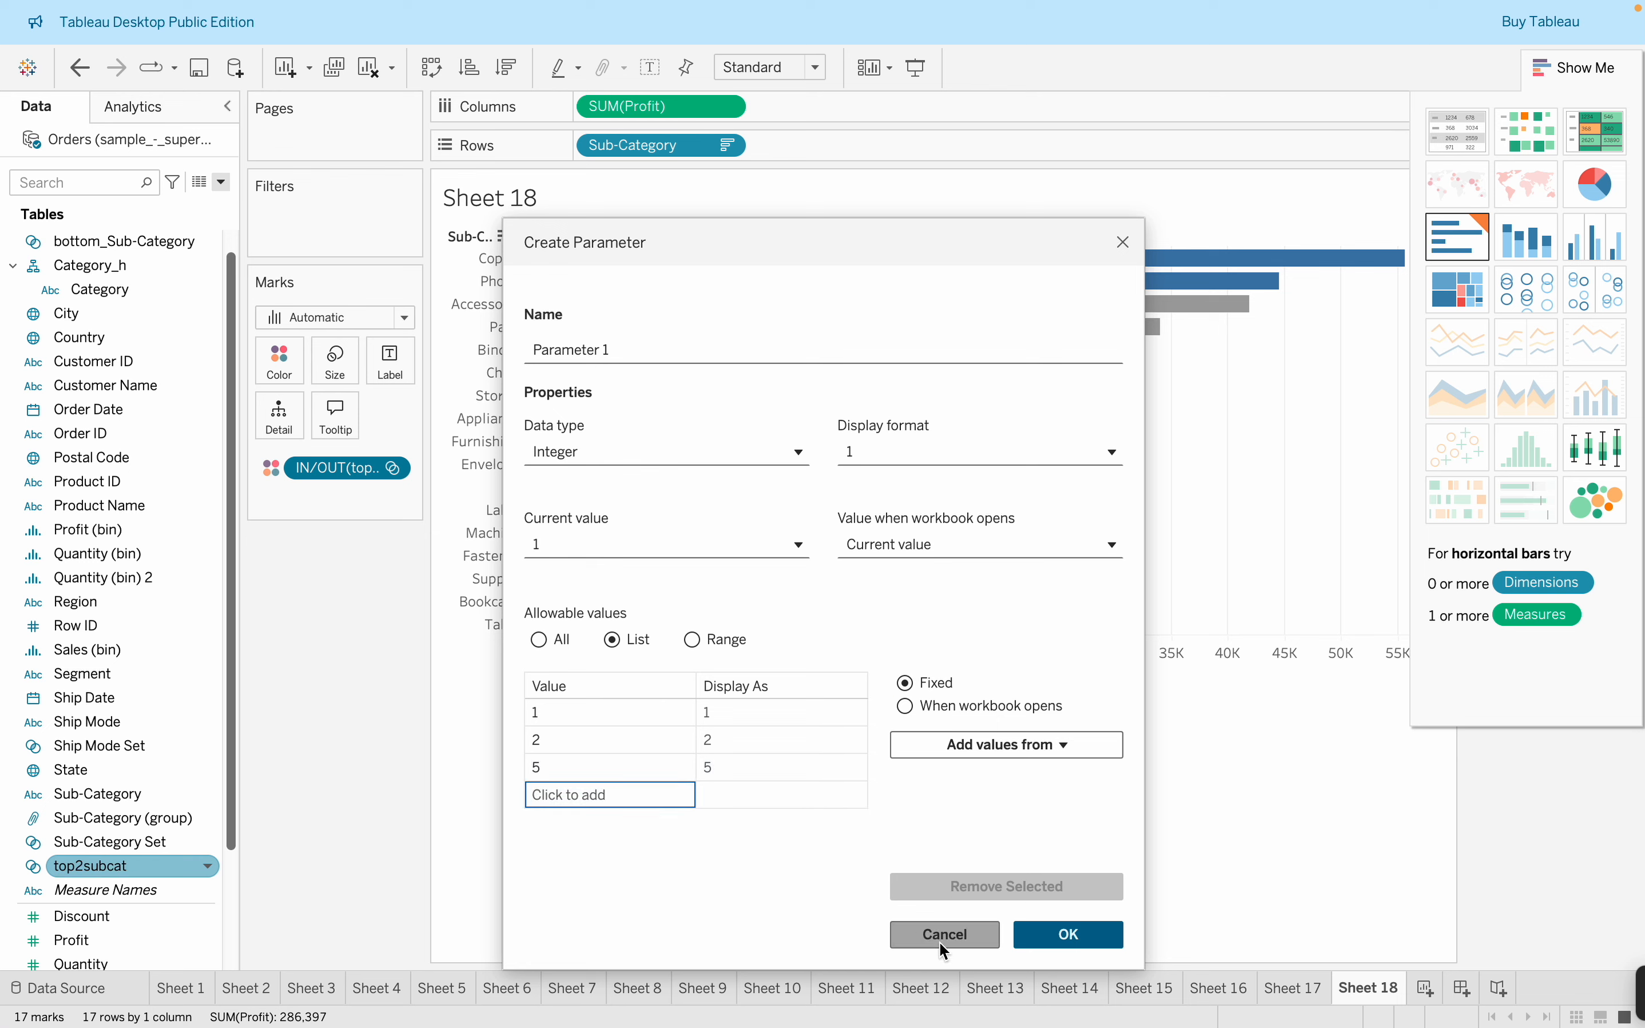
# Confirm the new integer parameter, hide the chart suggestions, and show the Parameter 1 control beside the chart
pyautogui.click(1091, 936)
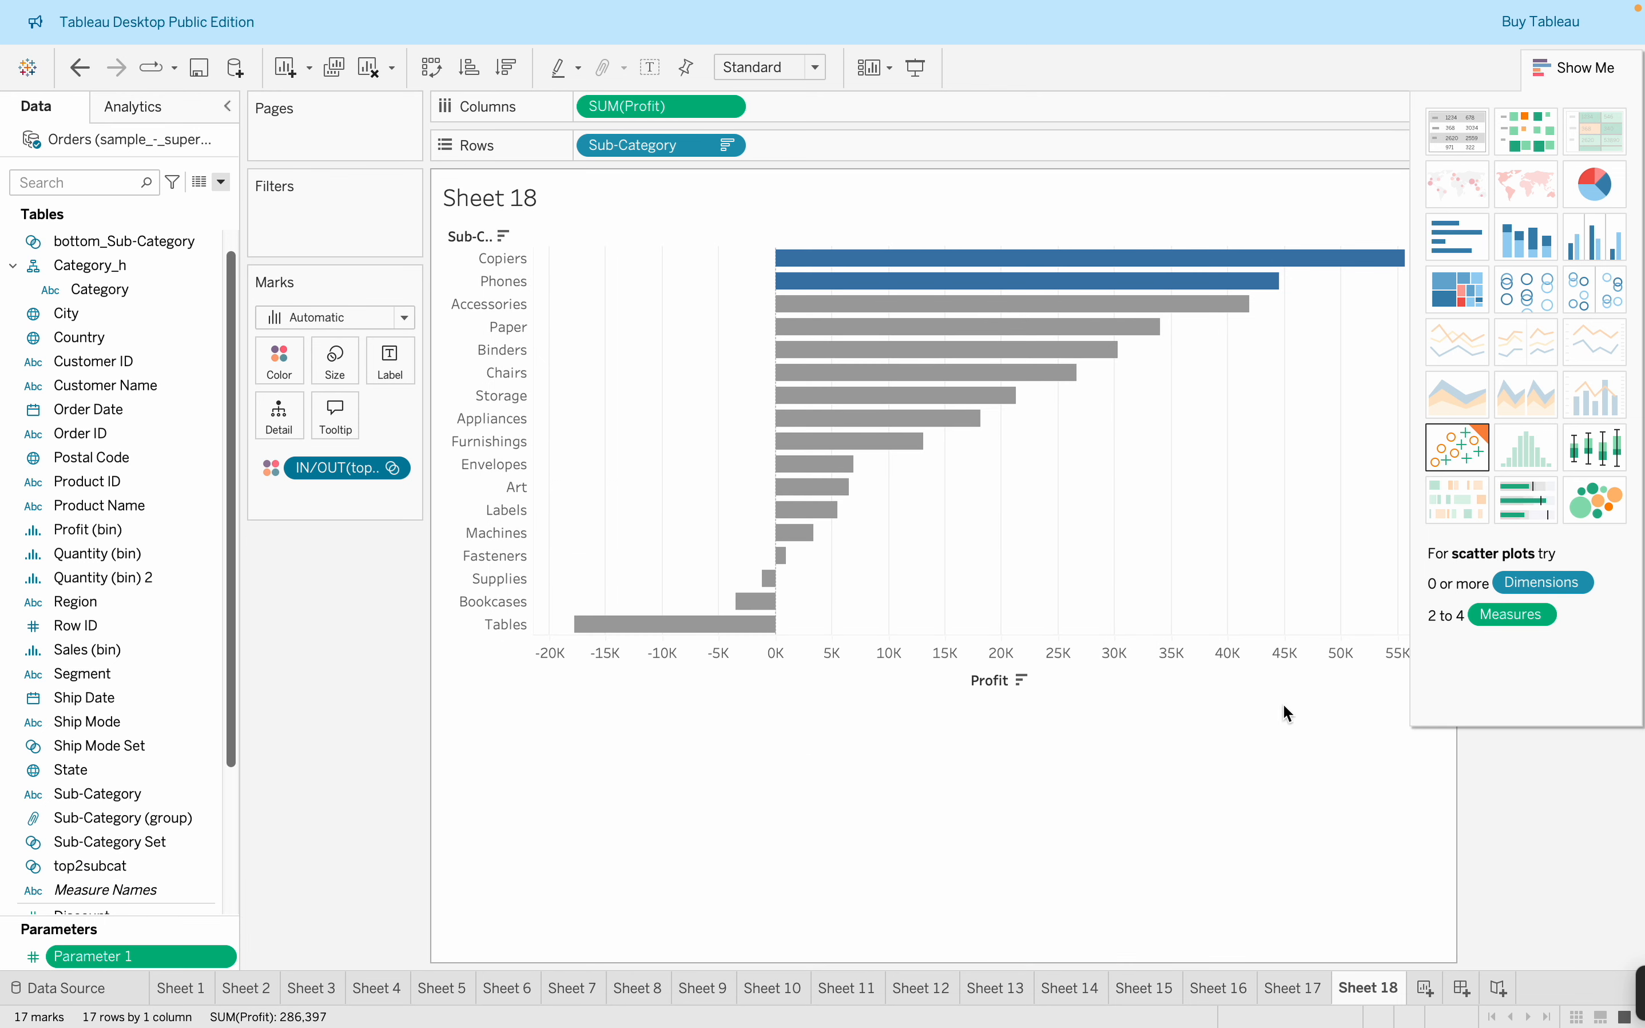
pyautogui.click(1592, 61)
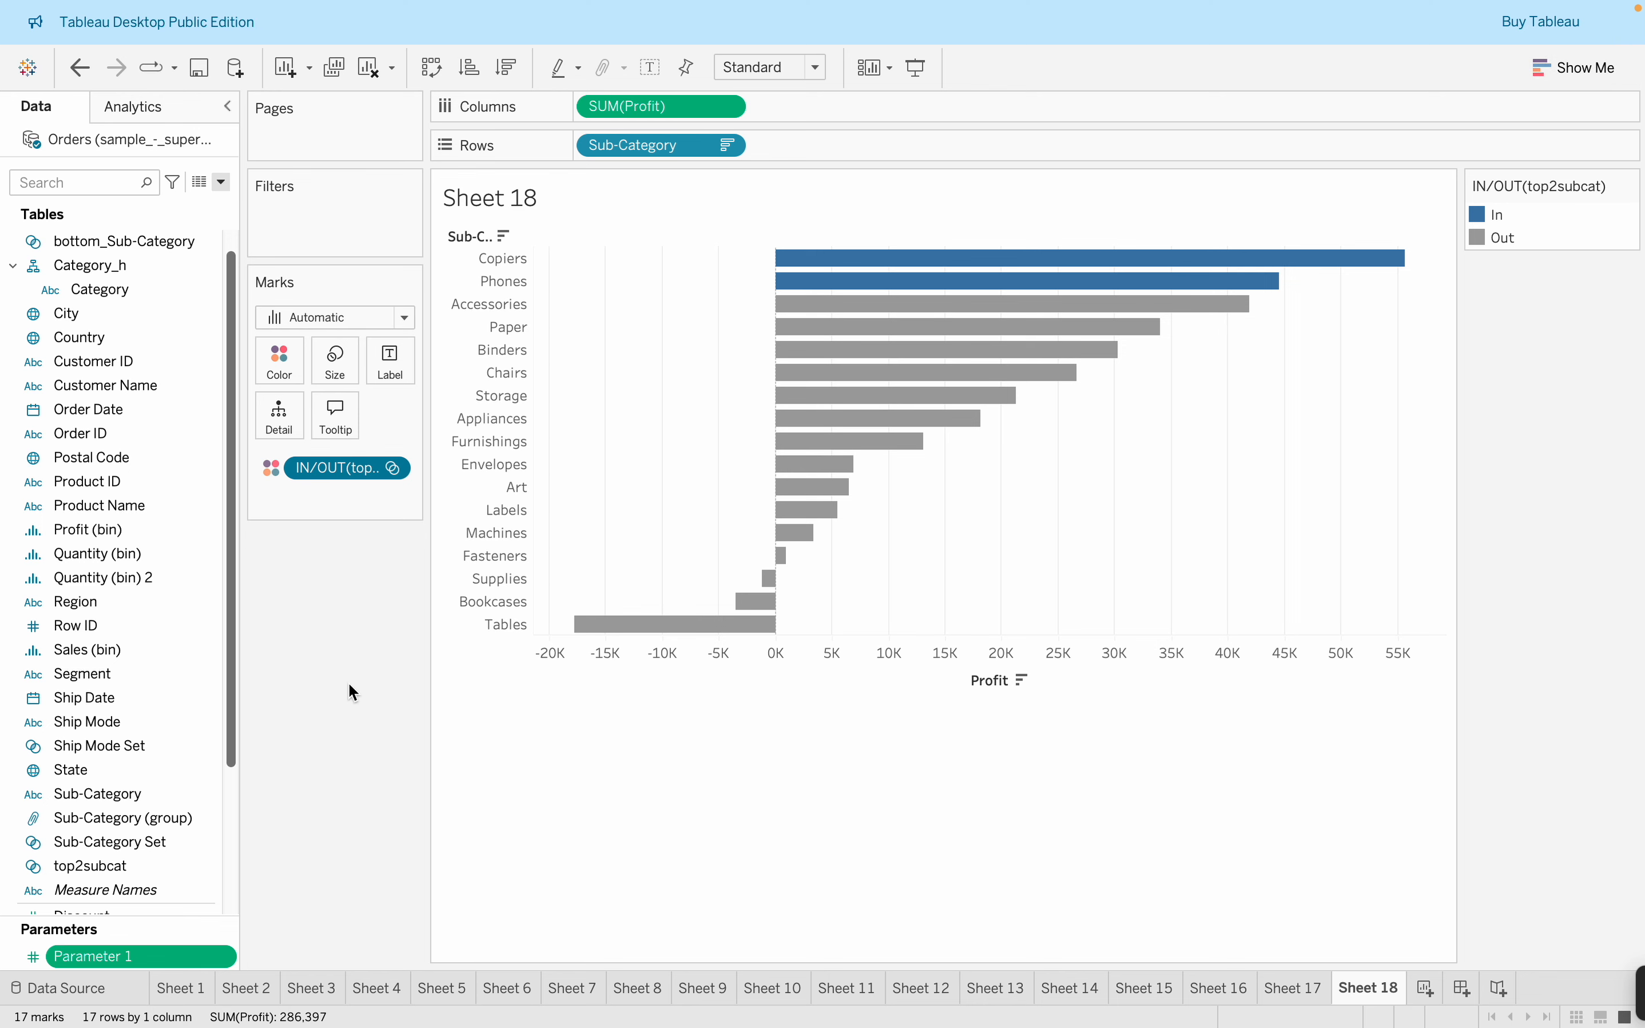
pyautogui.click(225, 957)
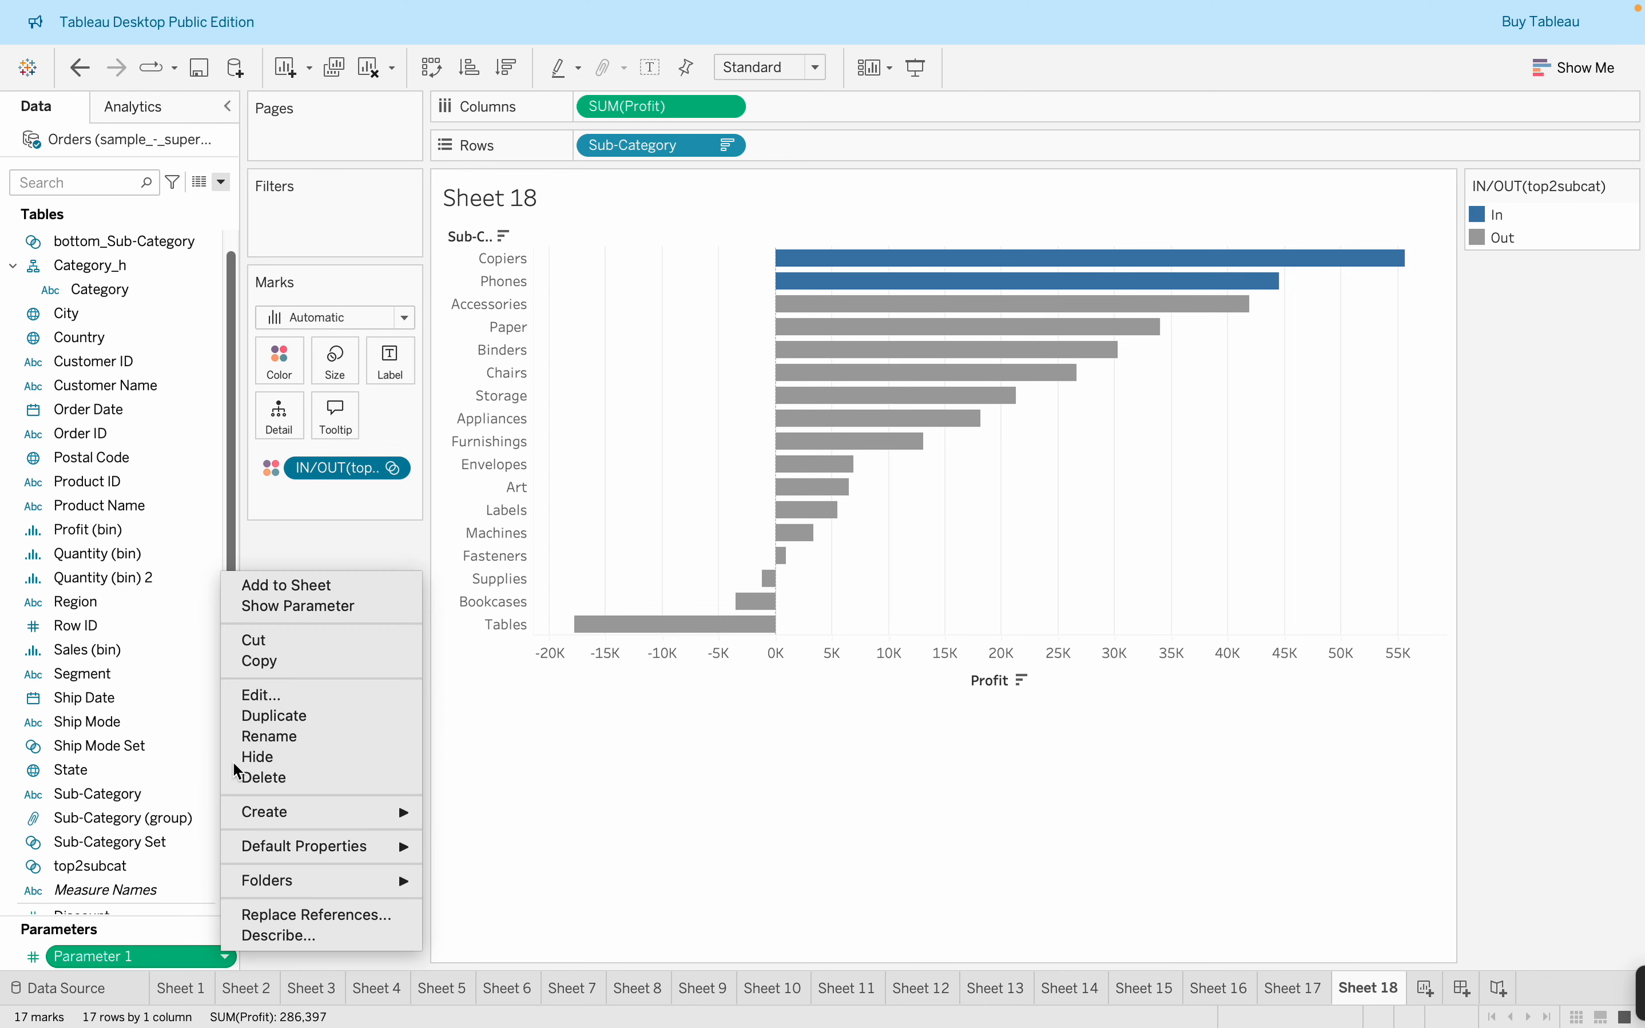
pyautogui.click(293, 607)
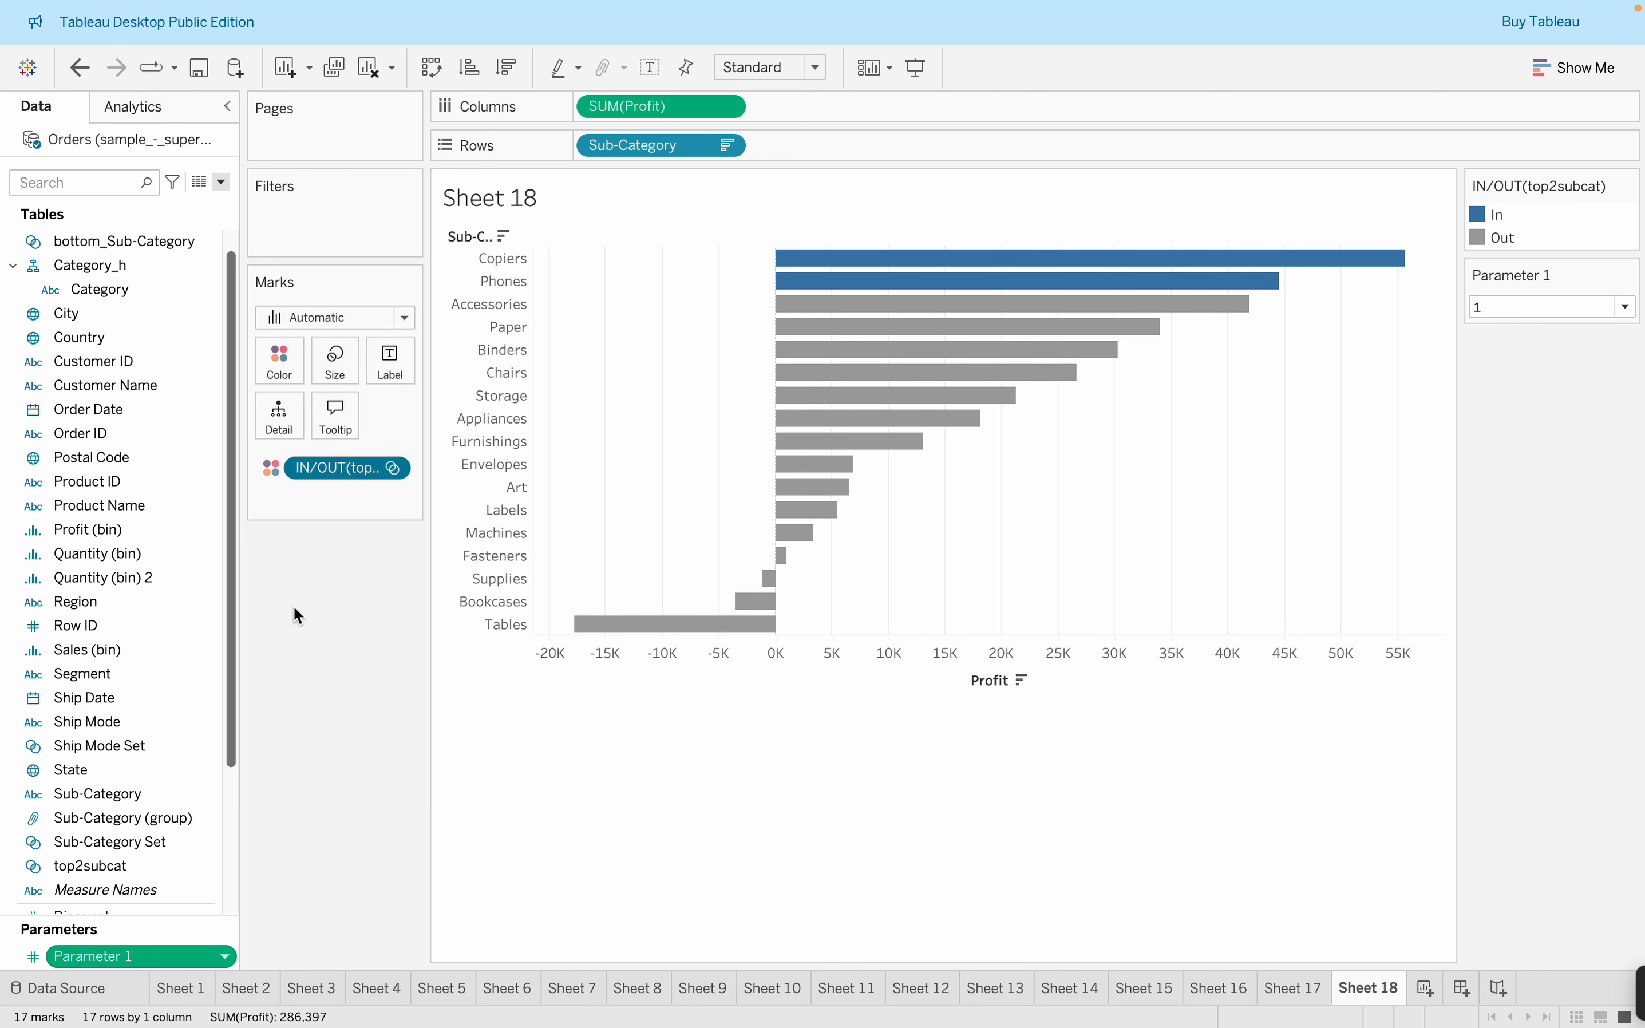
pyautogui.click(1628, 308)
pyautogui.click(1590, 435)
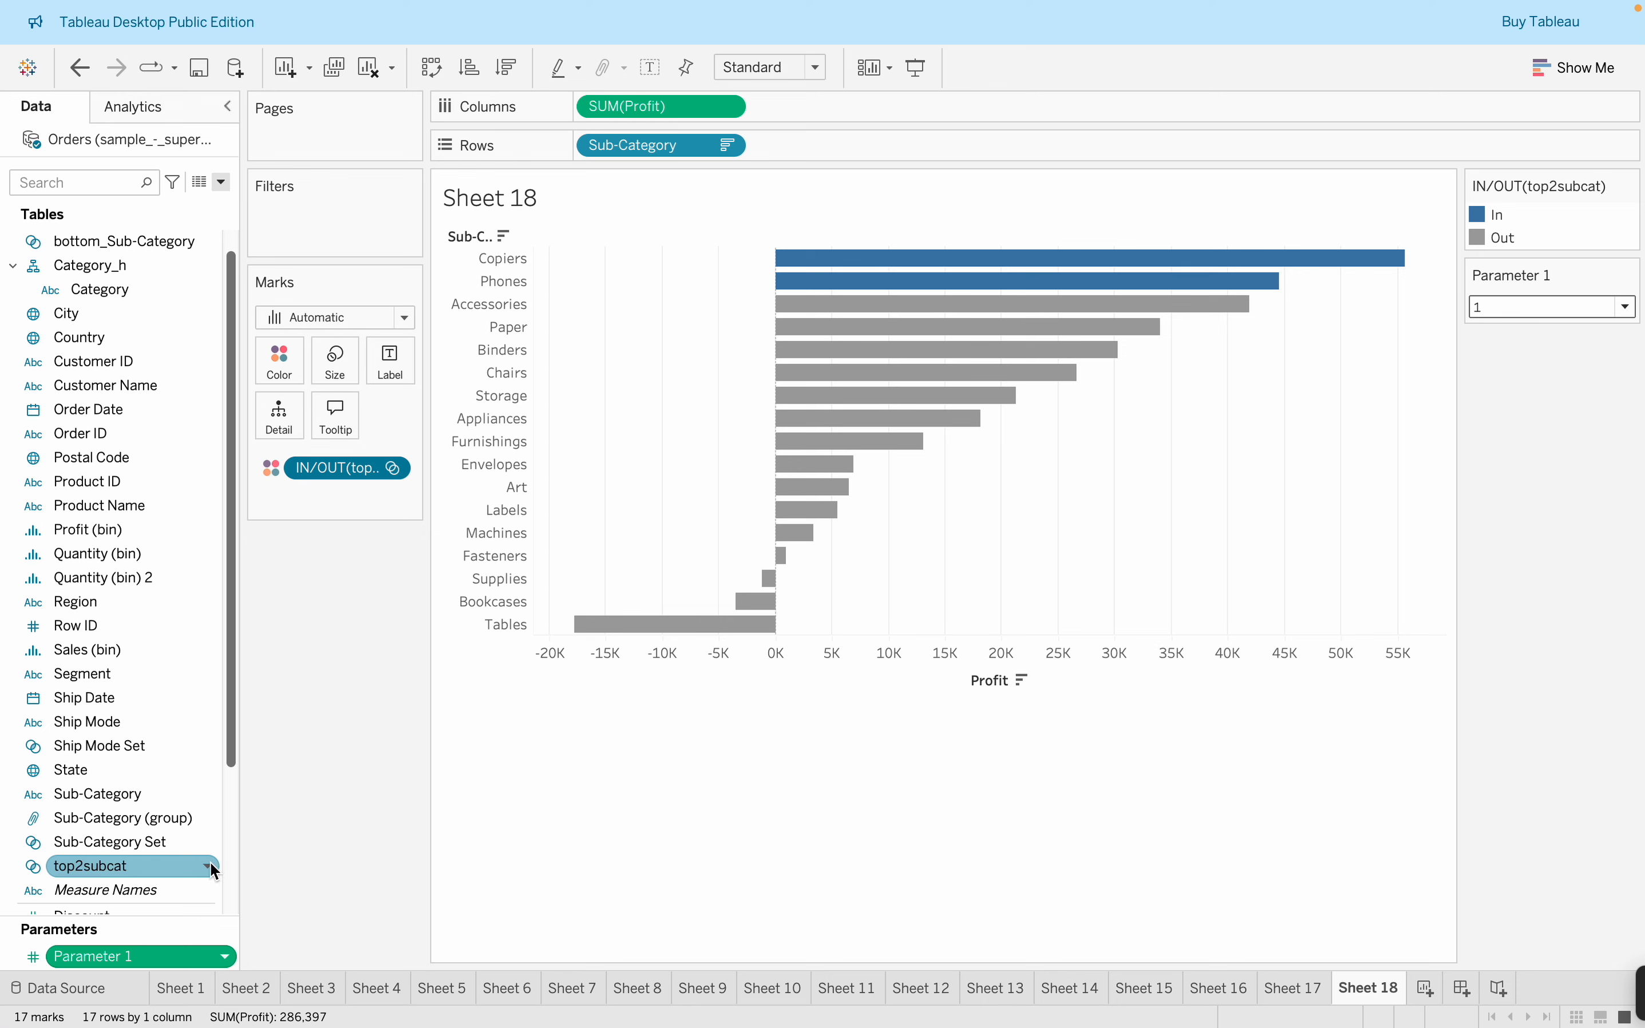
# Edit the top2subcat set so its top count by sum of Profit is driven by Parameter 1
pyautogui.click(211, 865)
pyautogui.click(325, 515)
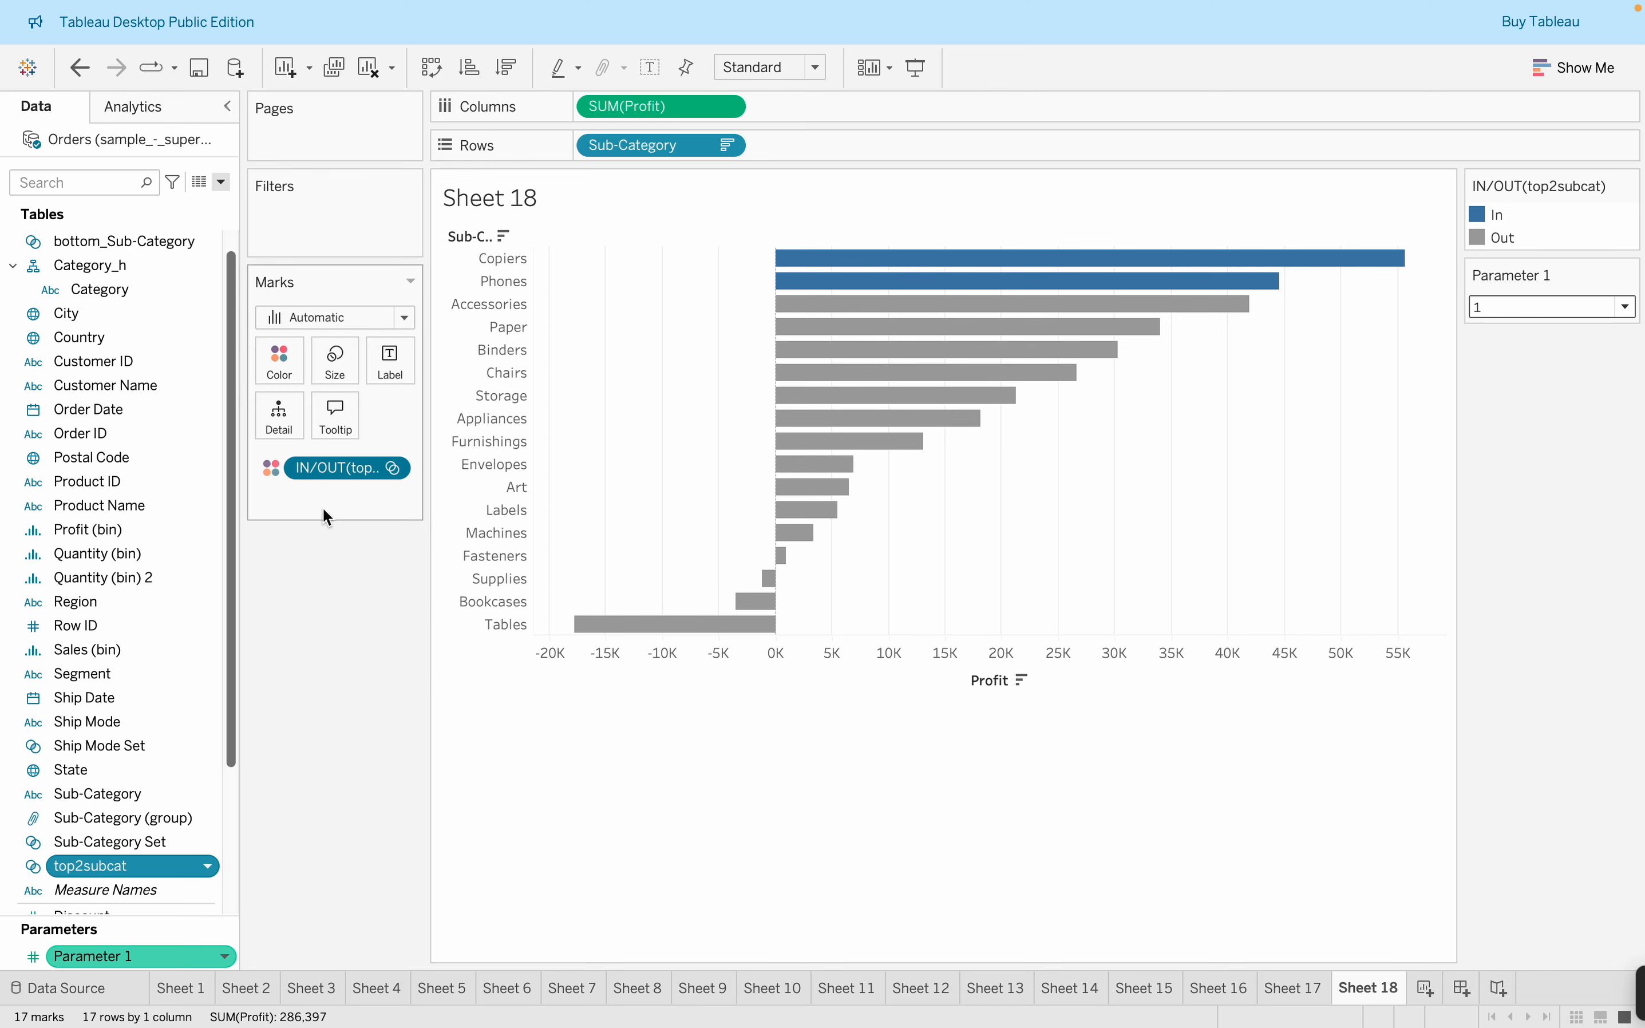
pyautogui.click(917, 333)
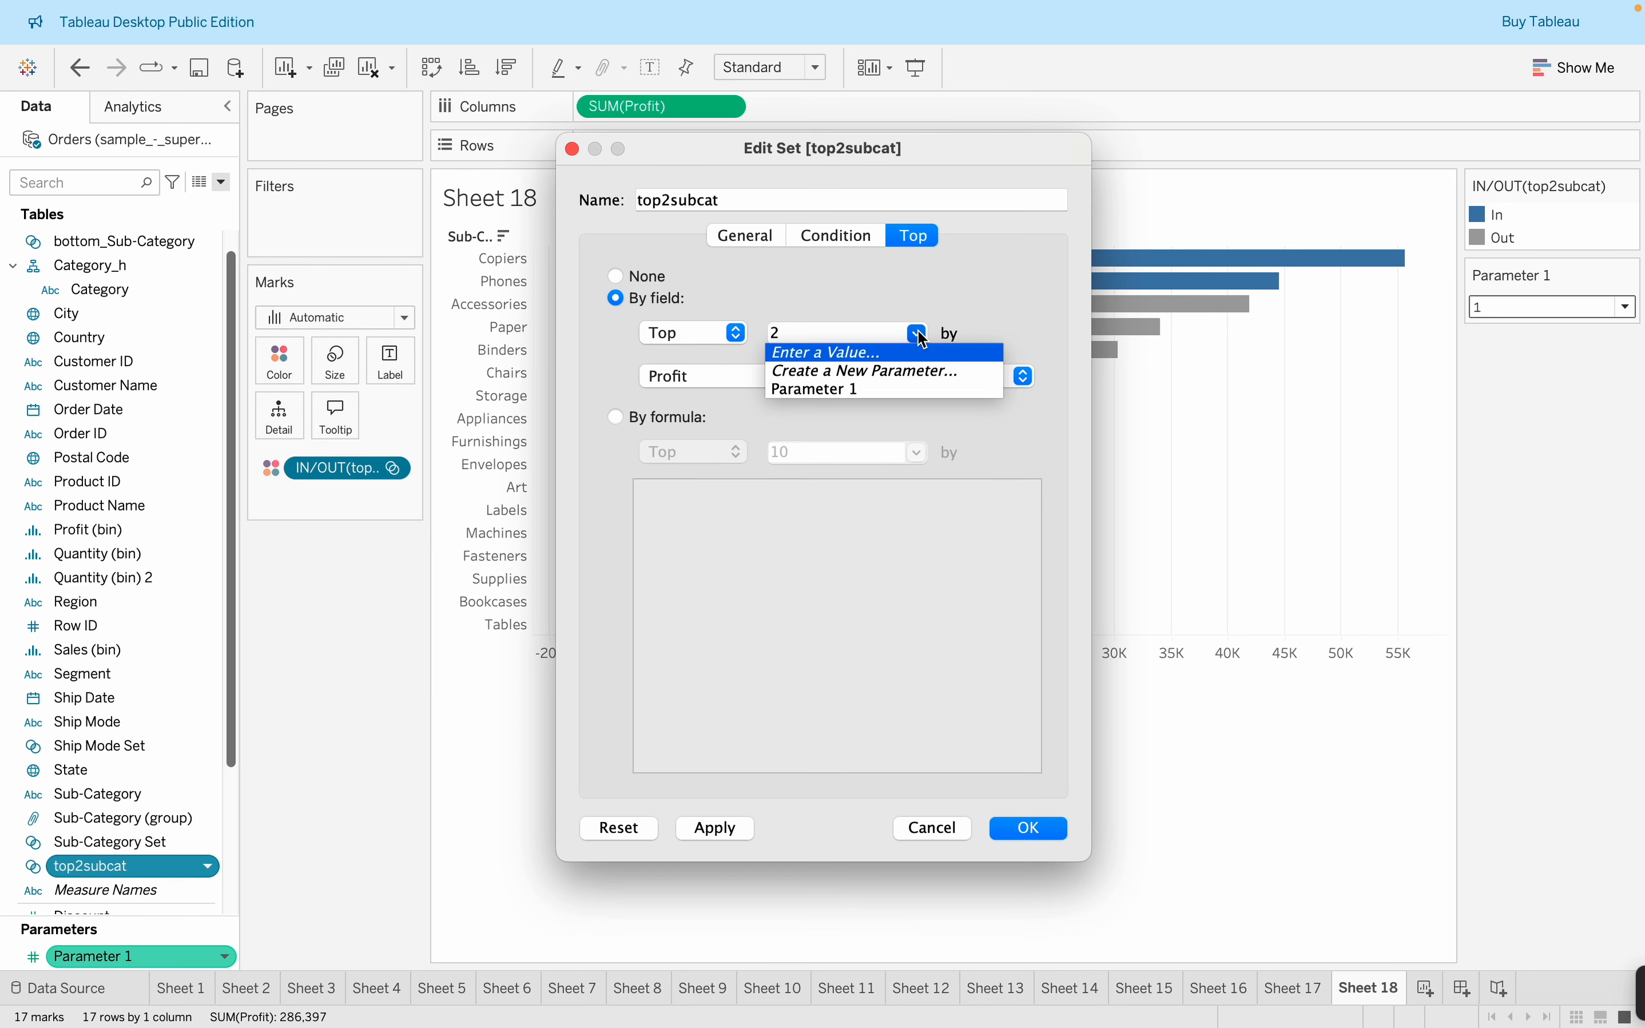
pyautogui.click(917, 390)
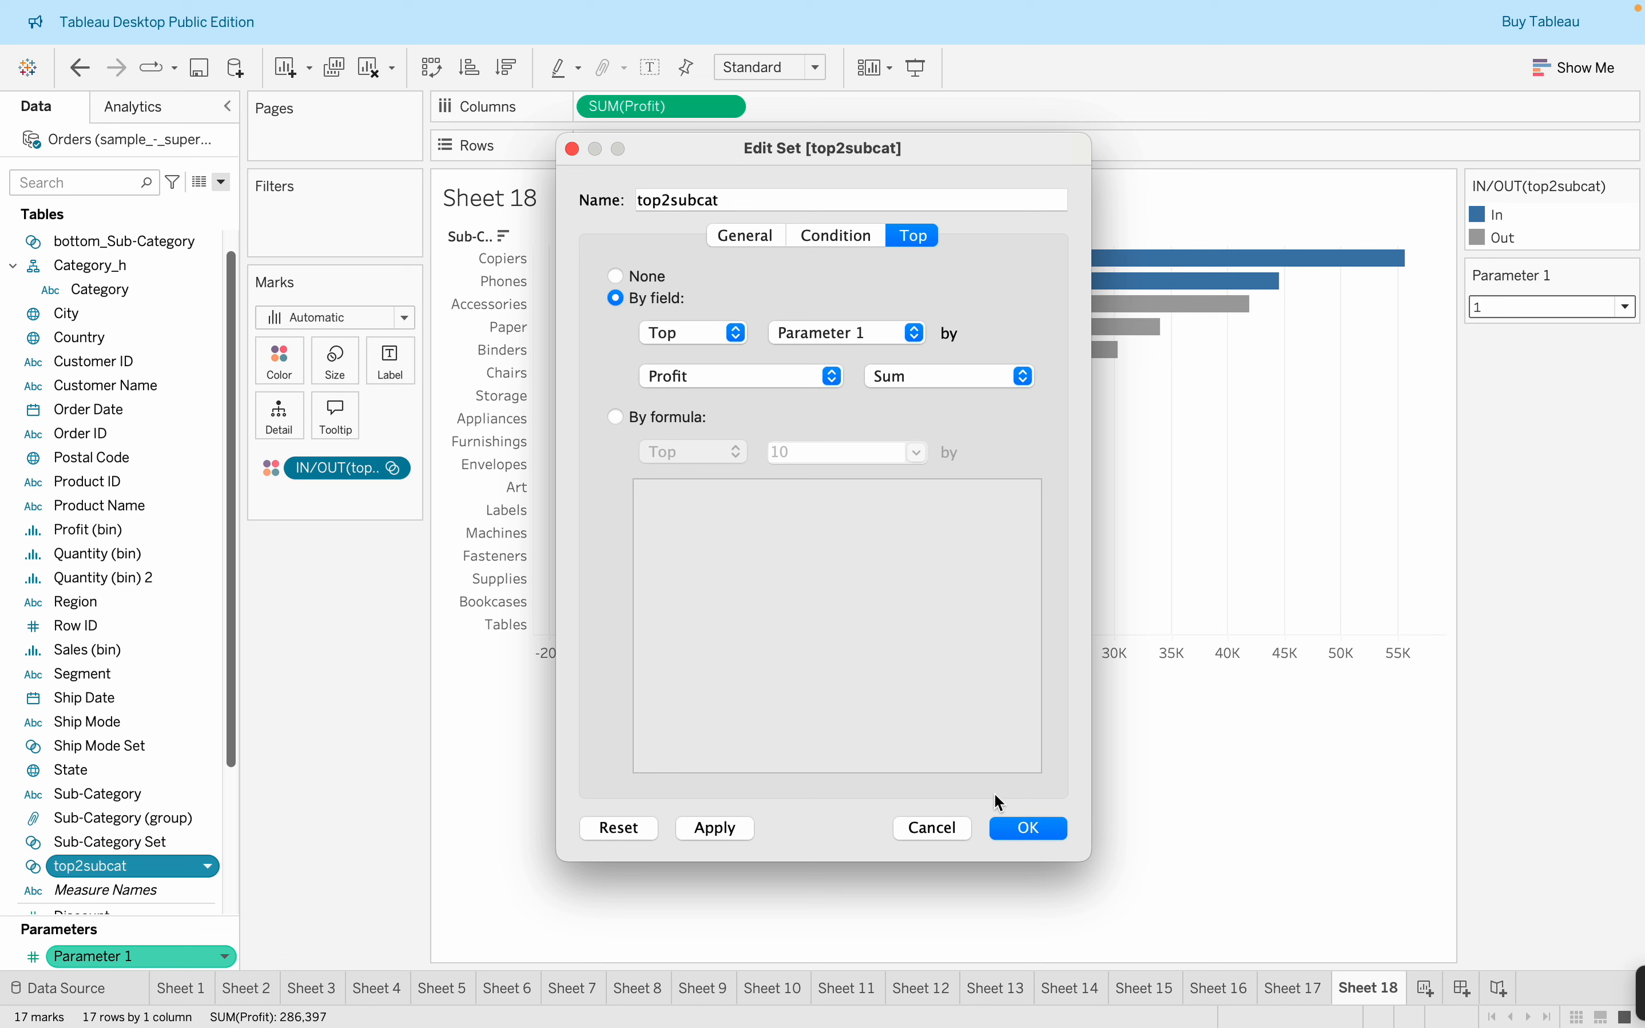
pyautogui.click(1029, 829)
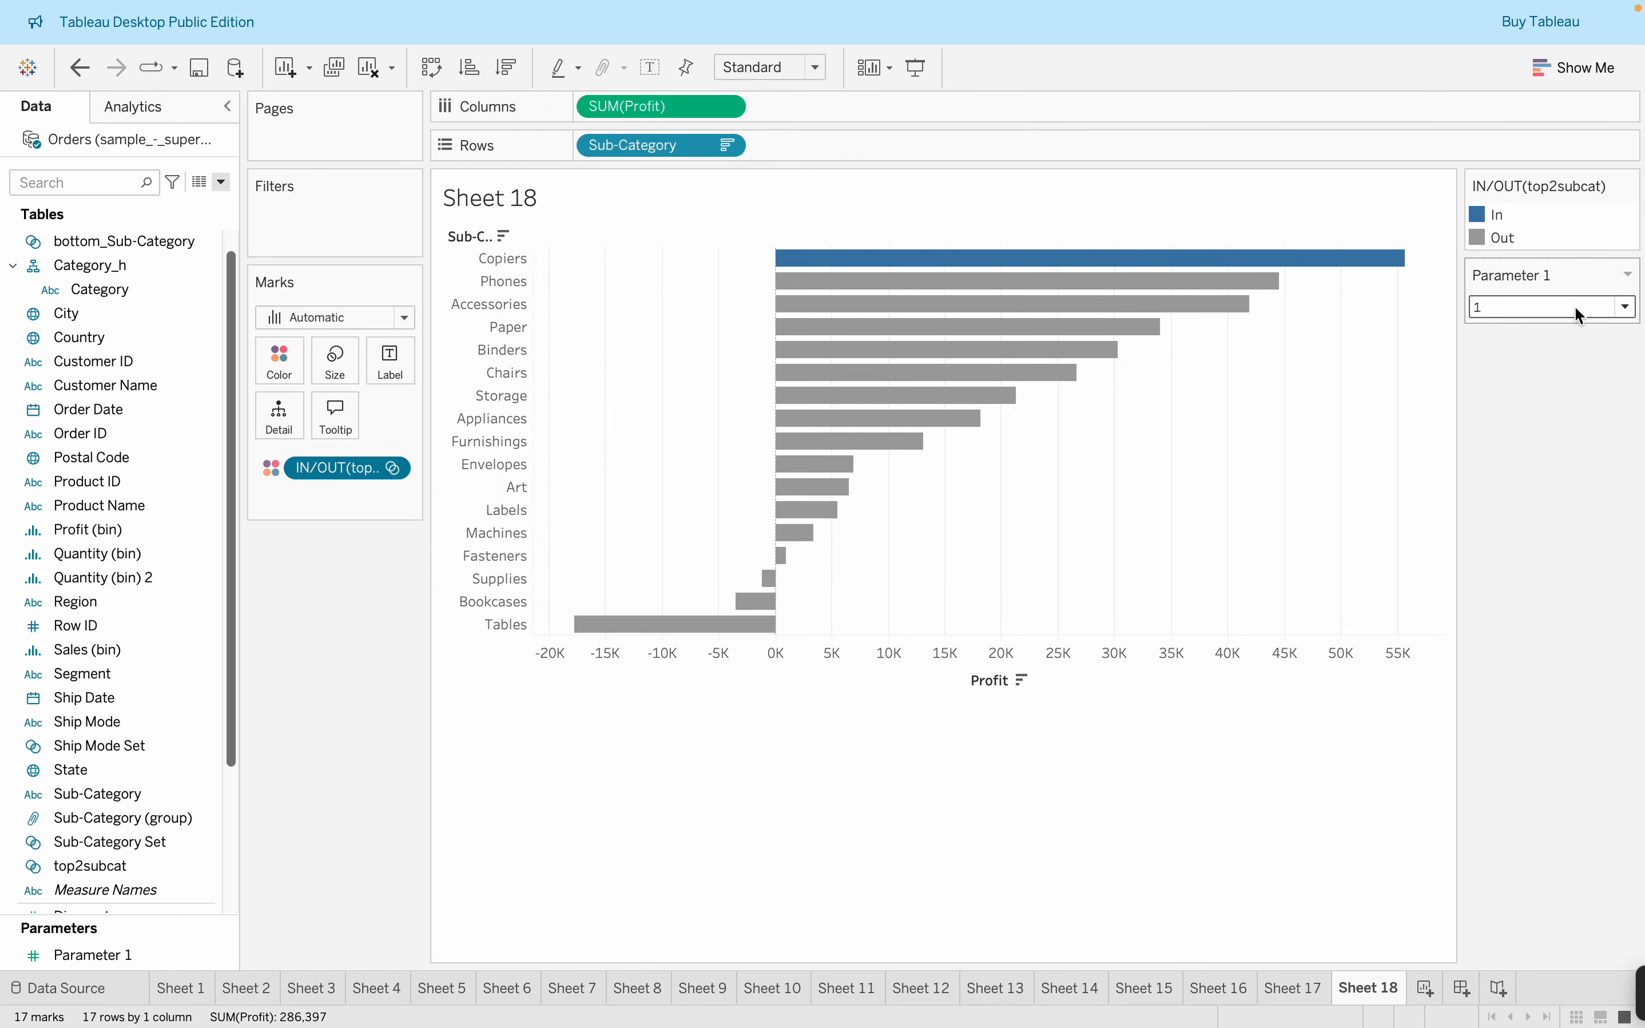
# Set Parameter 1 to 5 to highlight the top five sub-categories in the chart
pyautogui.click(1576, 308)
pyautogui.click(1559, 359)
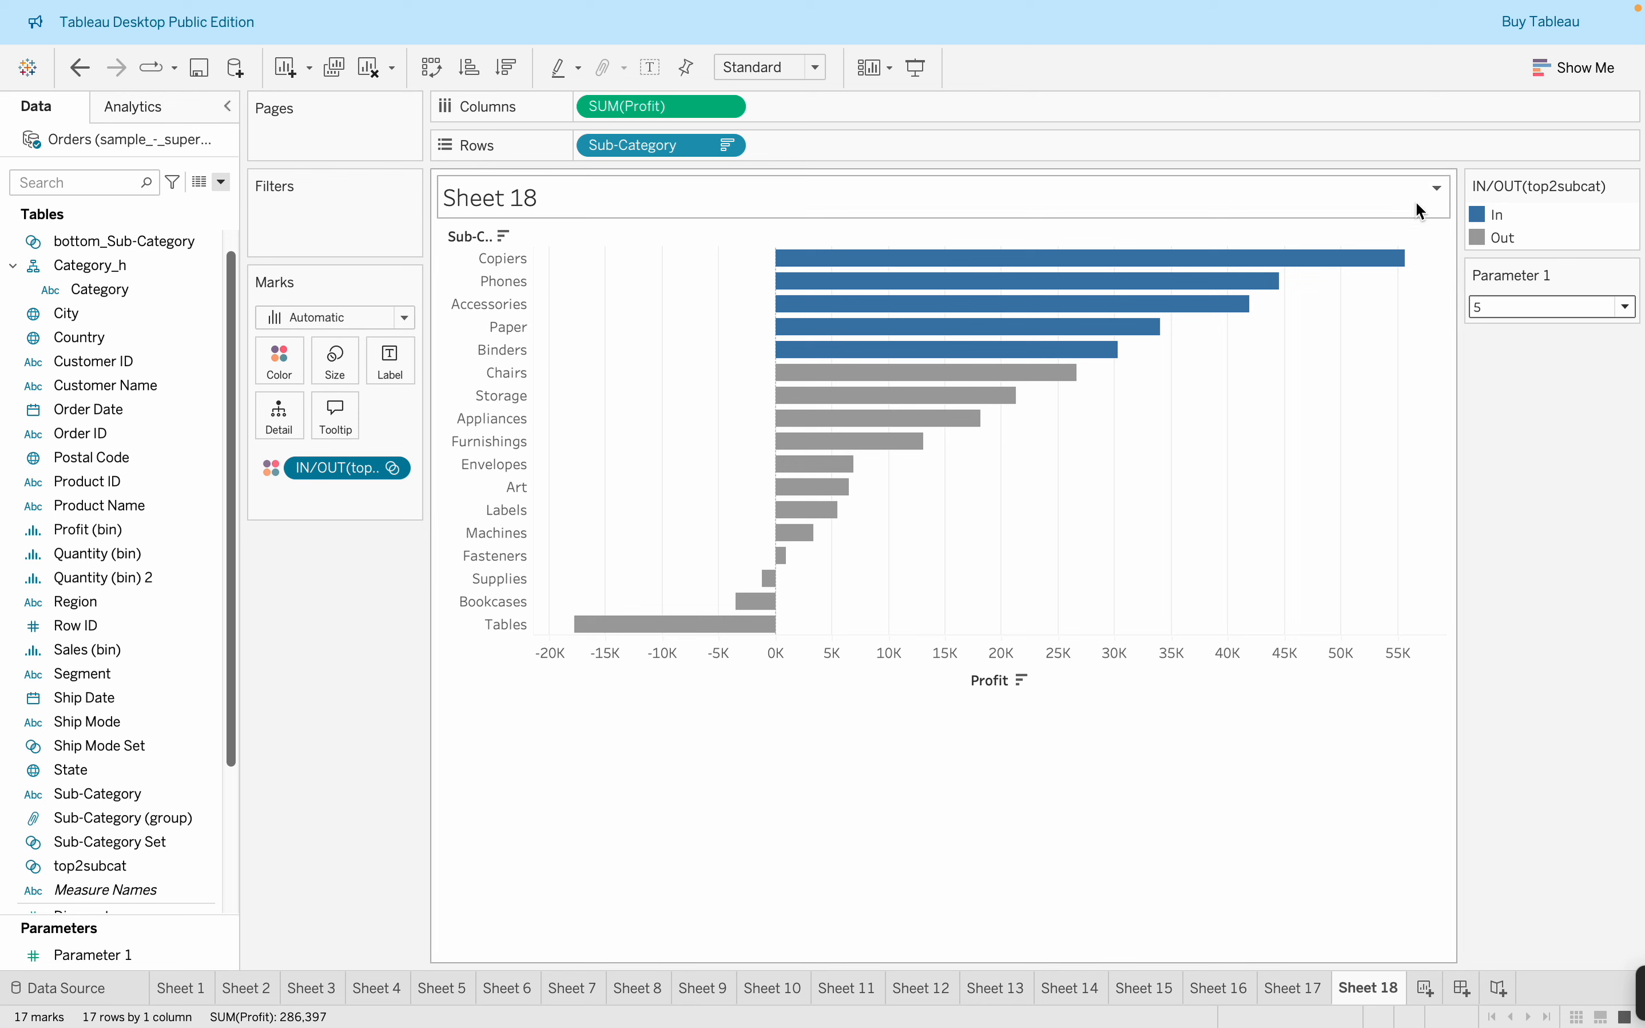
pyautogui.moveTo(1026, 338)
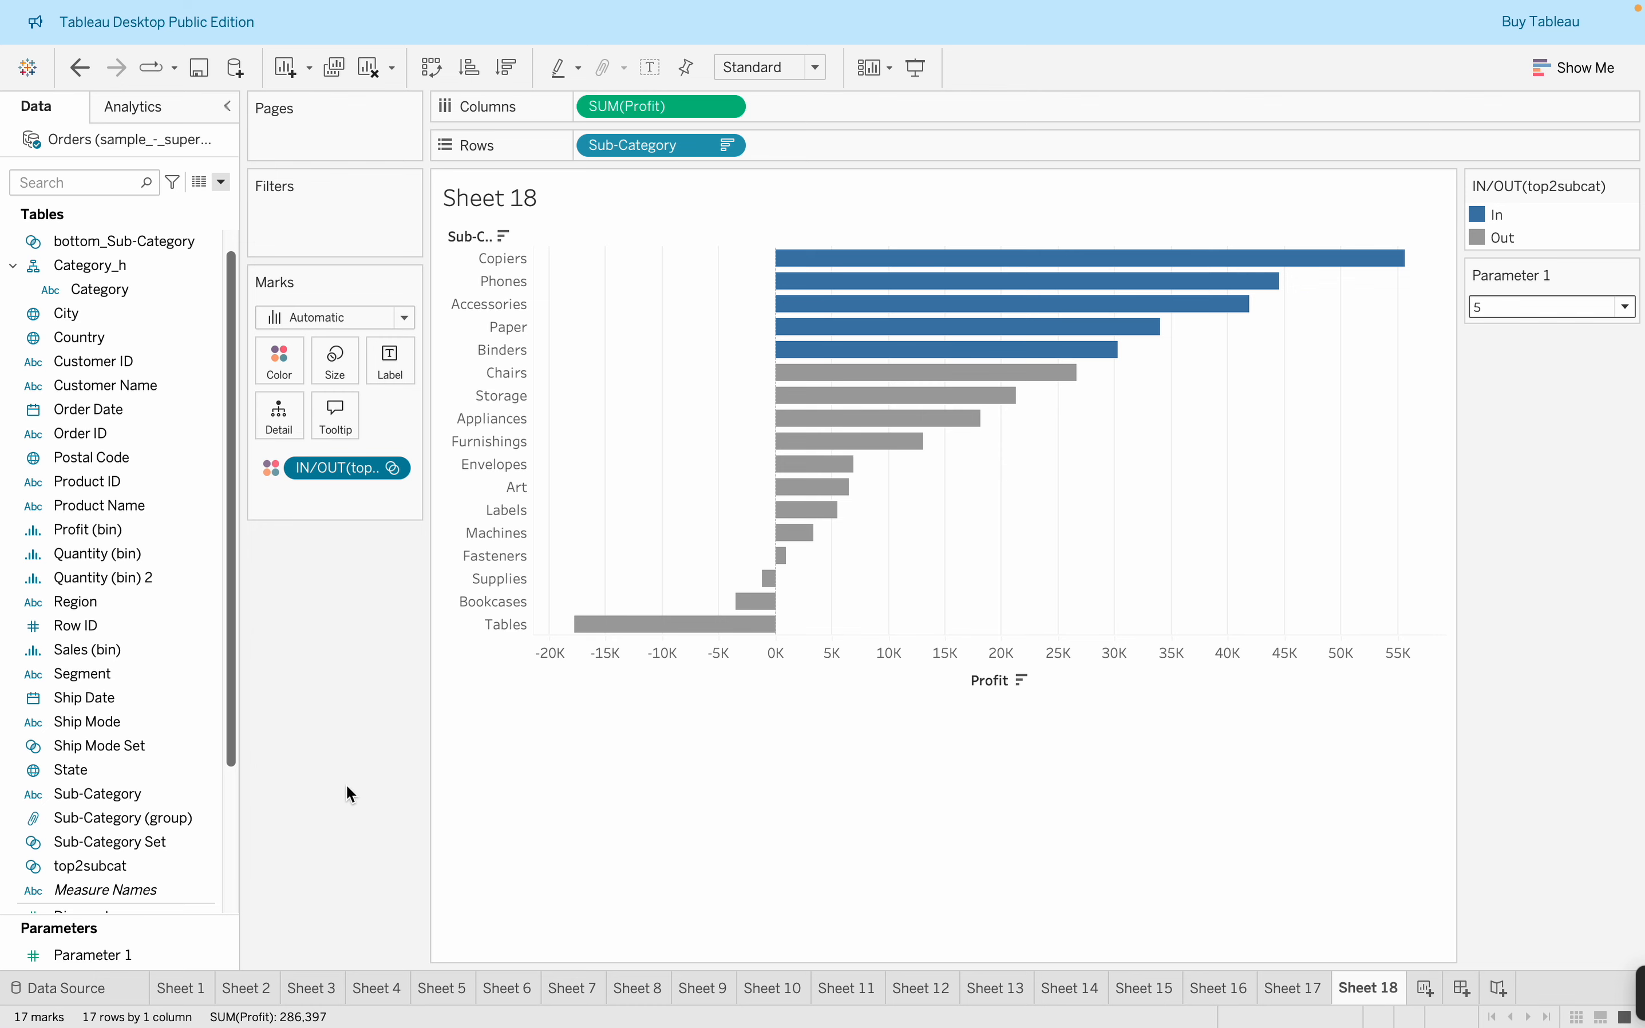
# Switch to the Canva whiteboard in Google Chrome, add a second blank page and open it
pyautogui.moveTo(769, 1026)
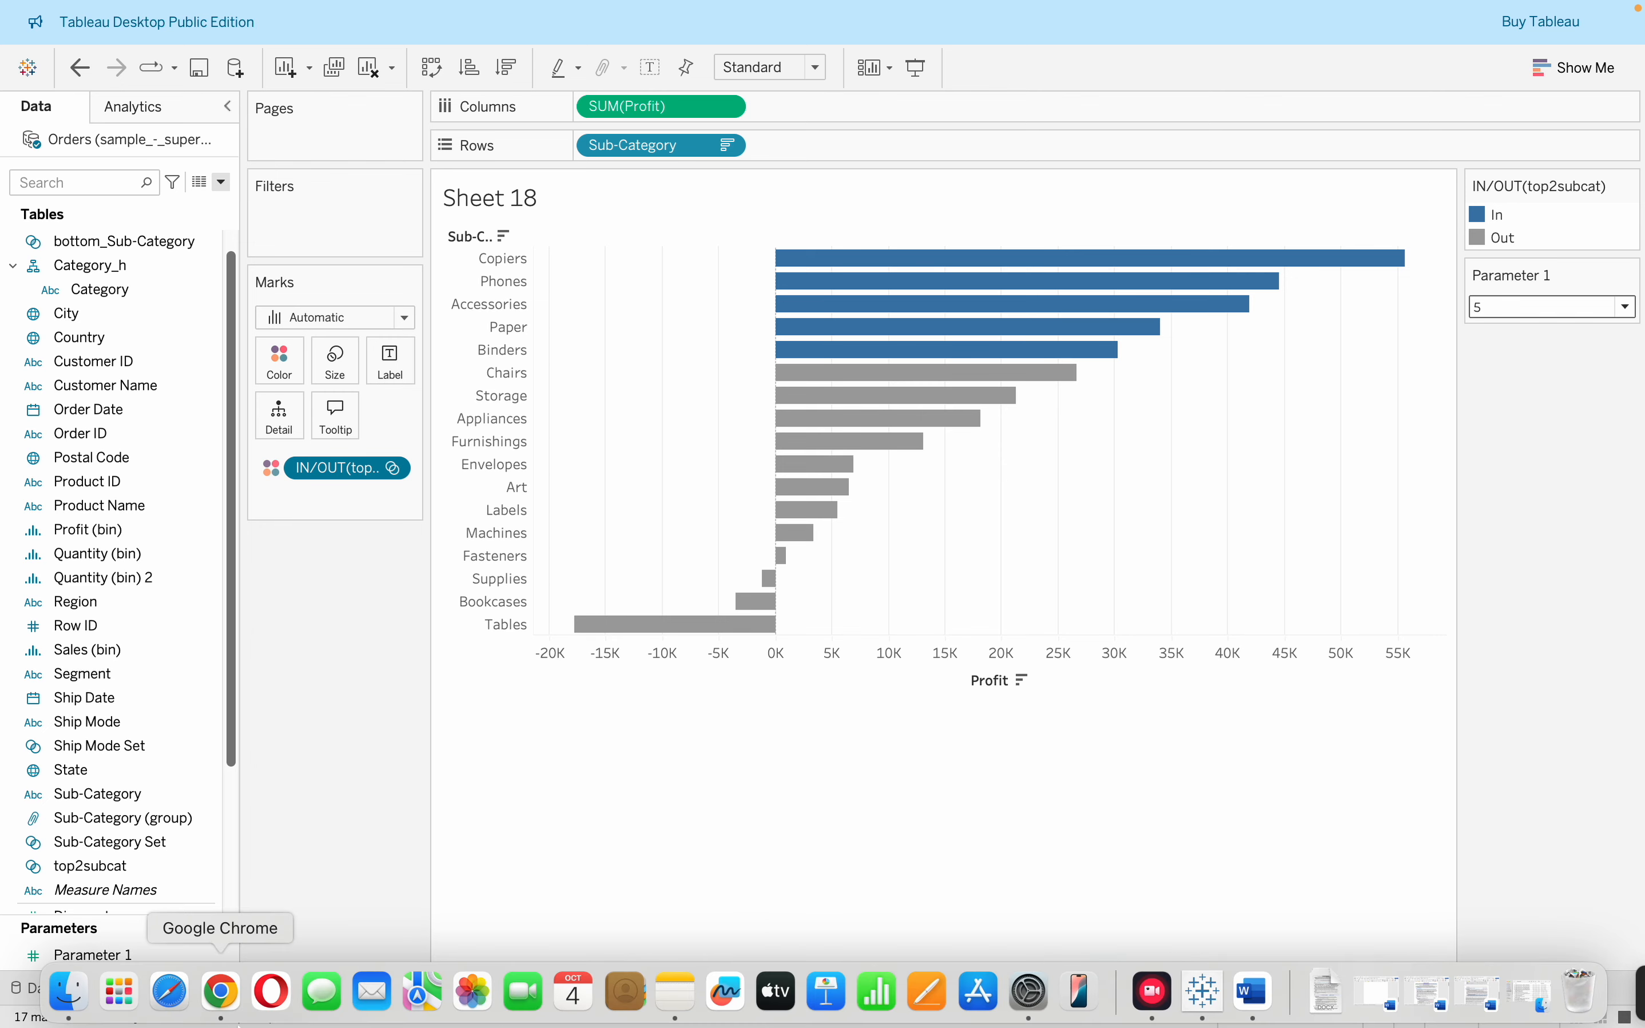
pyautogui.click(232, 1002)
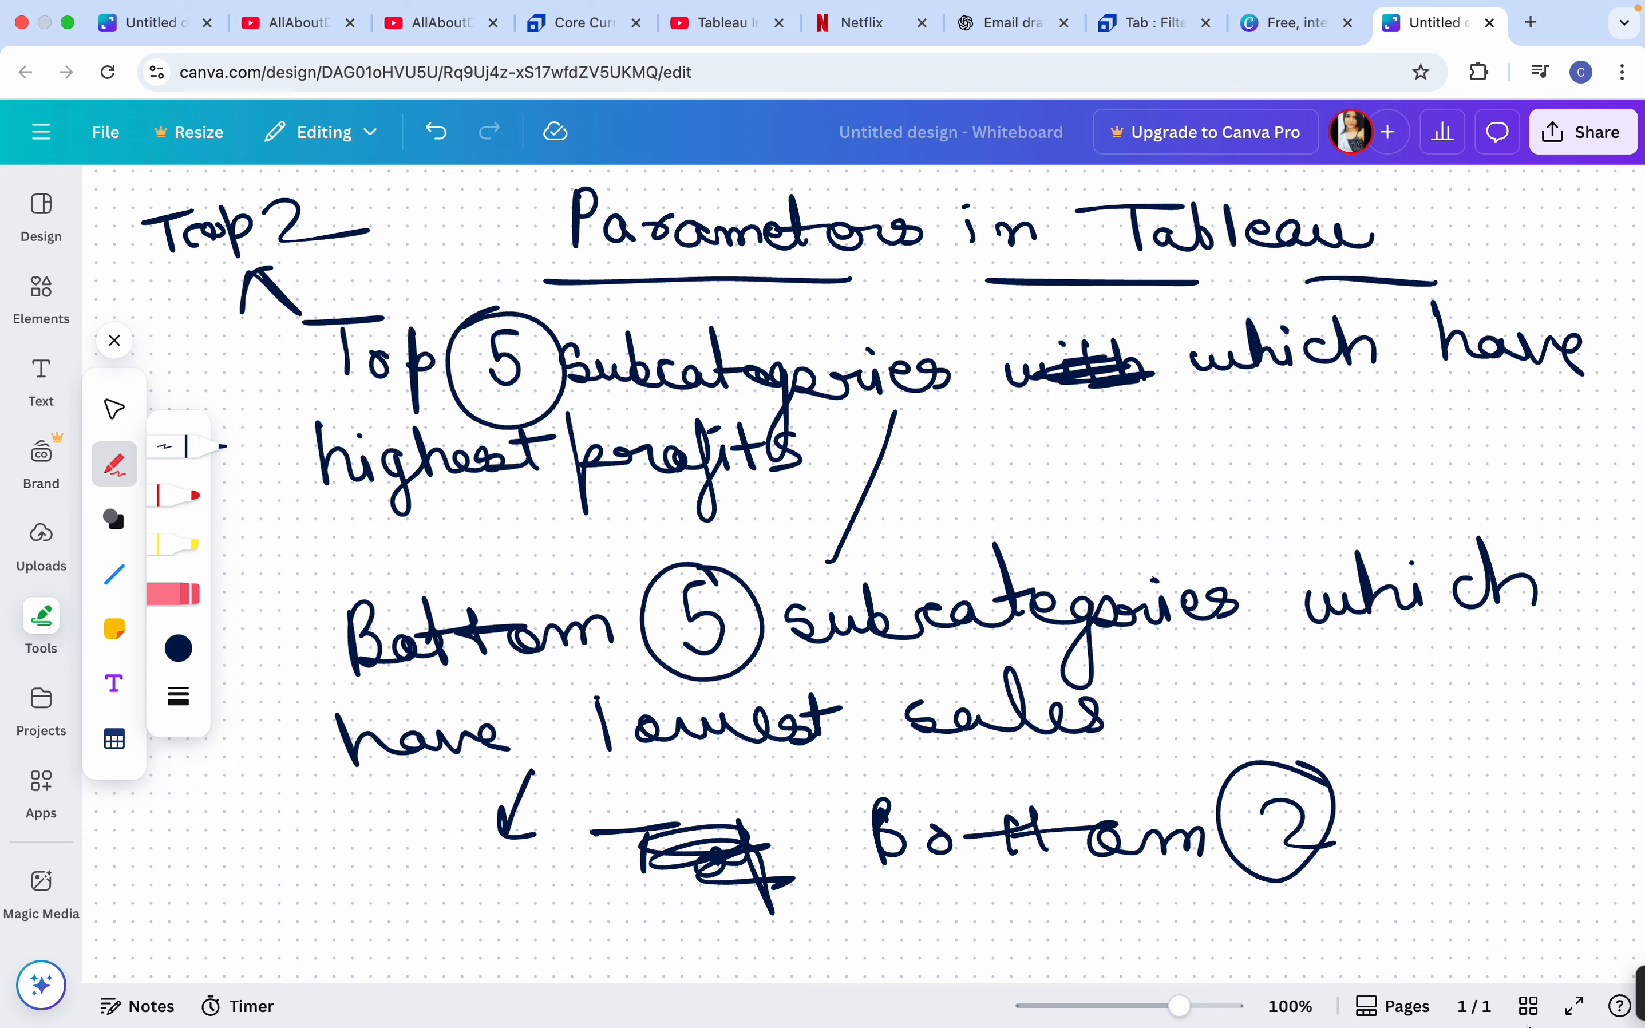
pyautogui.click(1529, 1006)
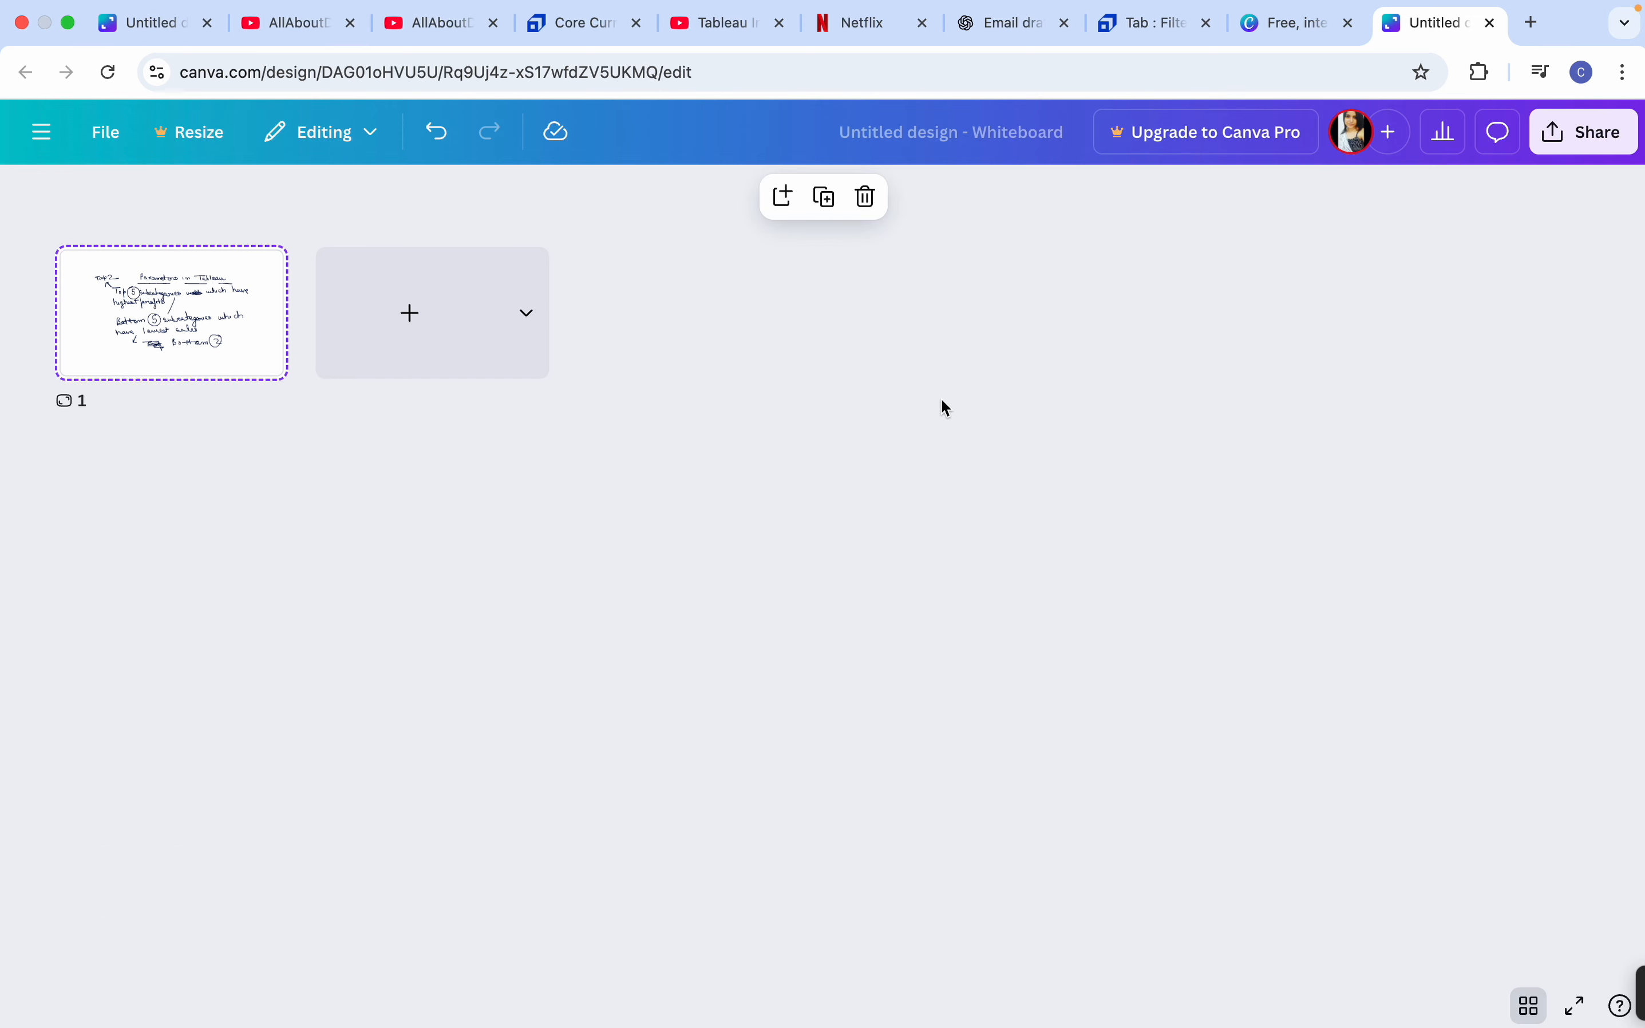
pyautogui.click(401, 340)
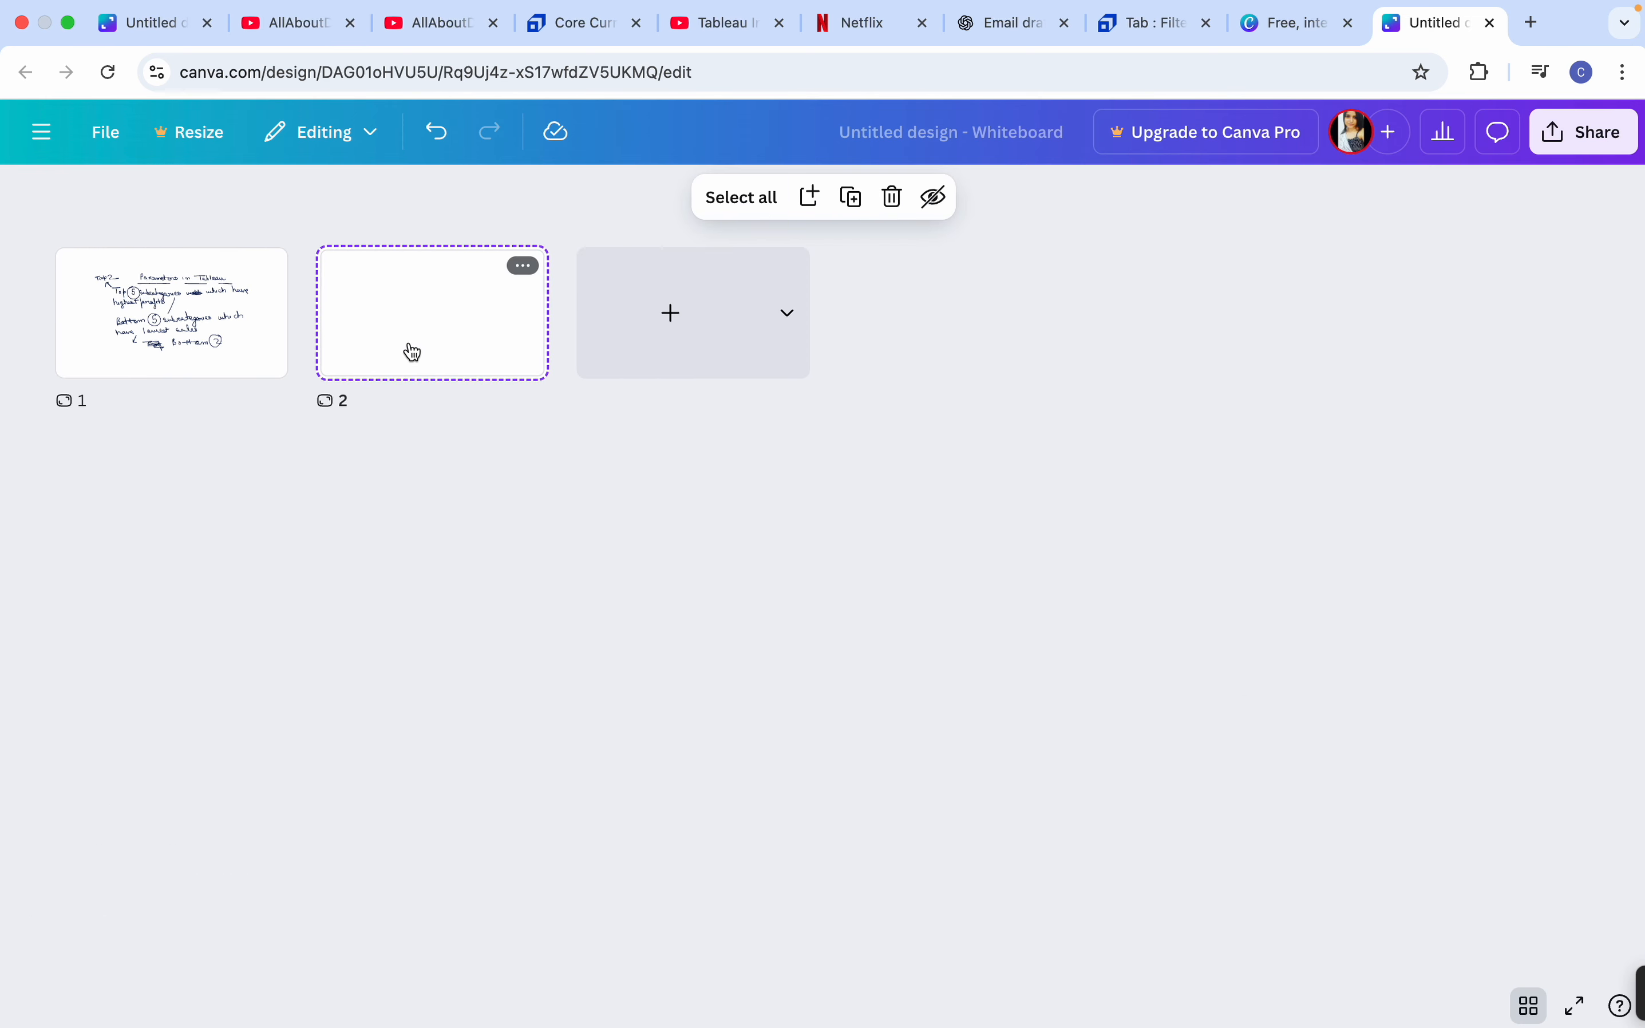
pyautogui.doubleClick(413, 352)
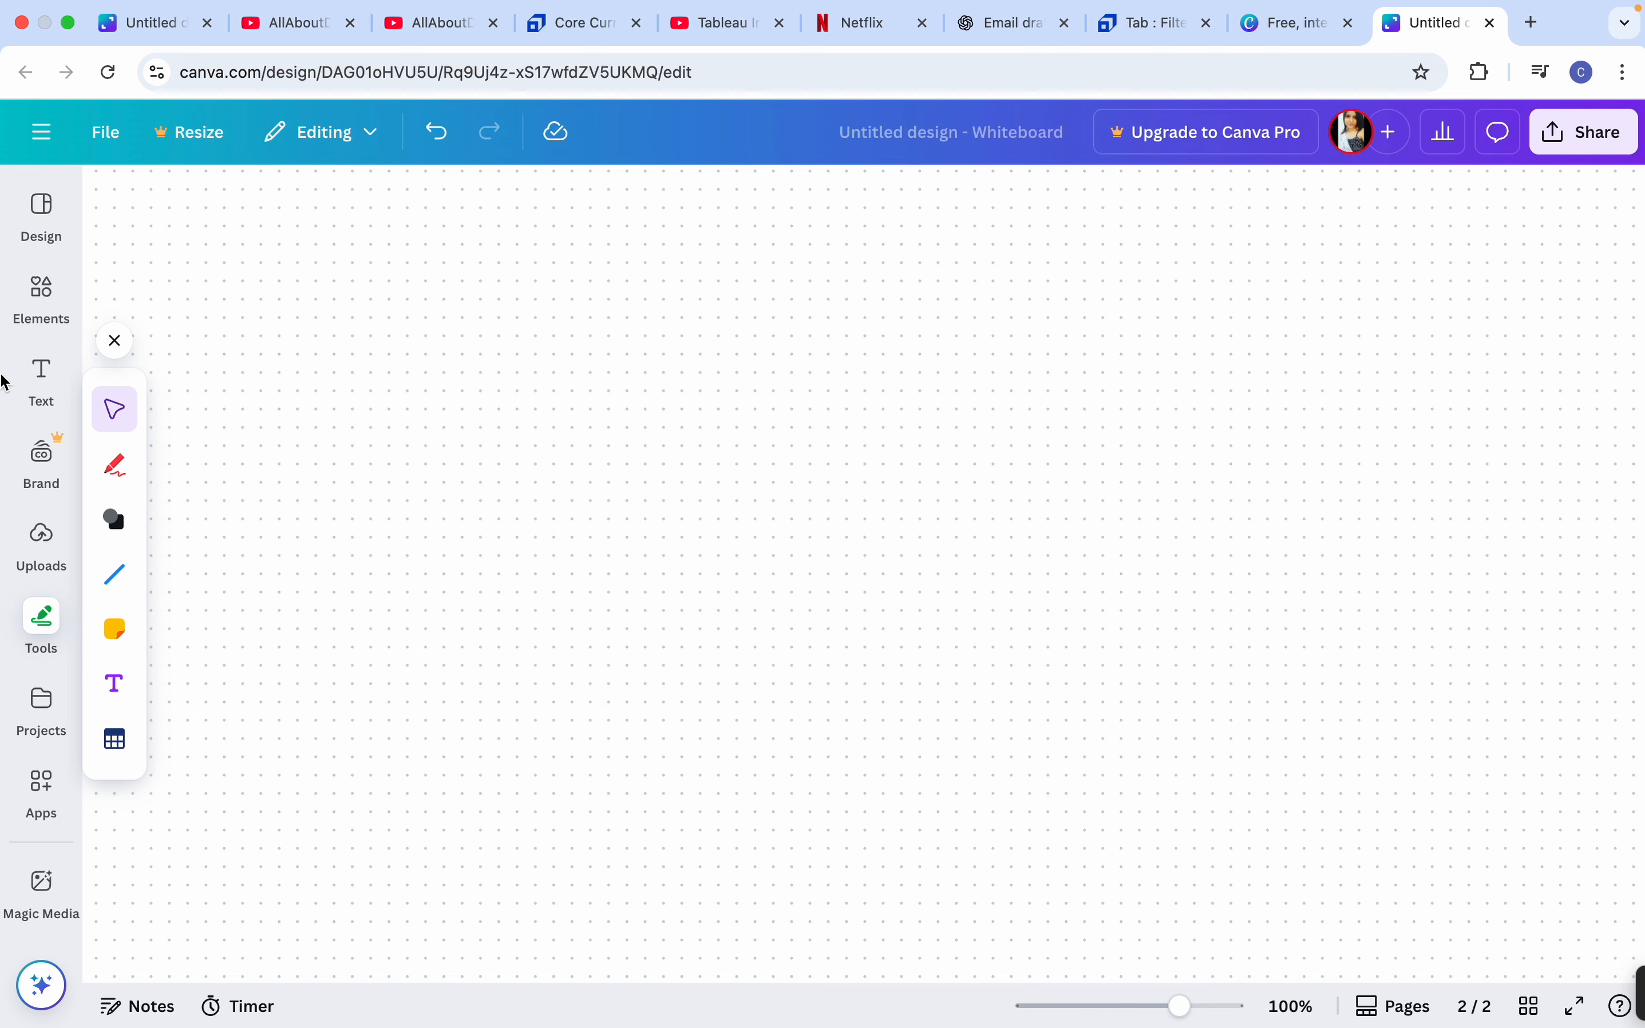
# Handwrite the heading "Usecases of Parameters" on the blank page with the dark navy pen and underline it
pyautogui.click(120, 466)
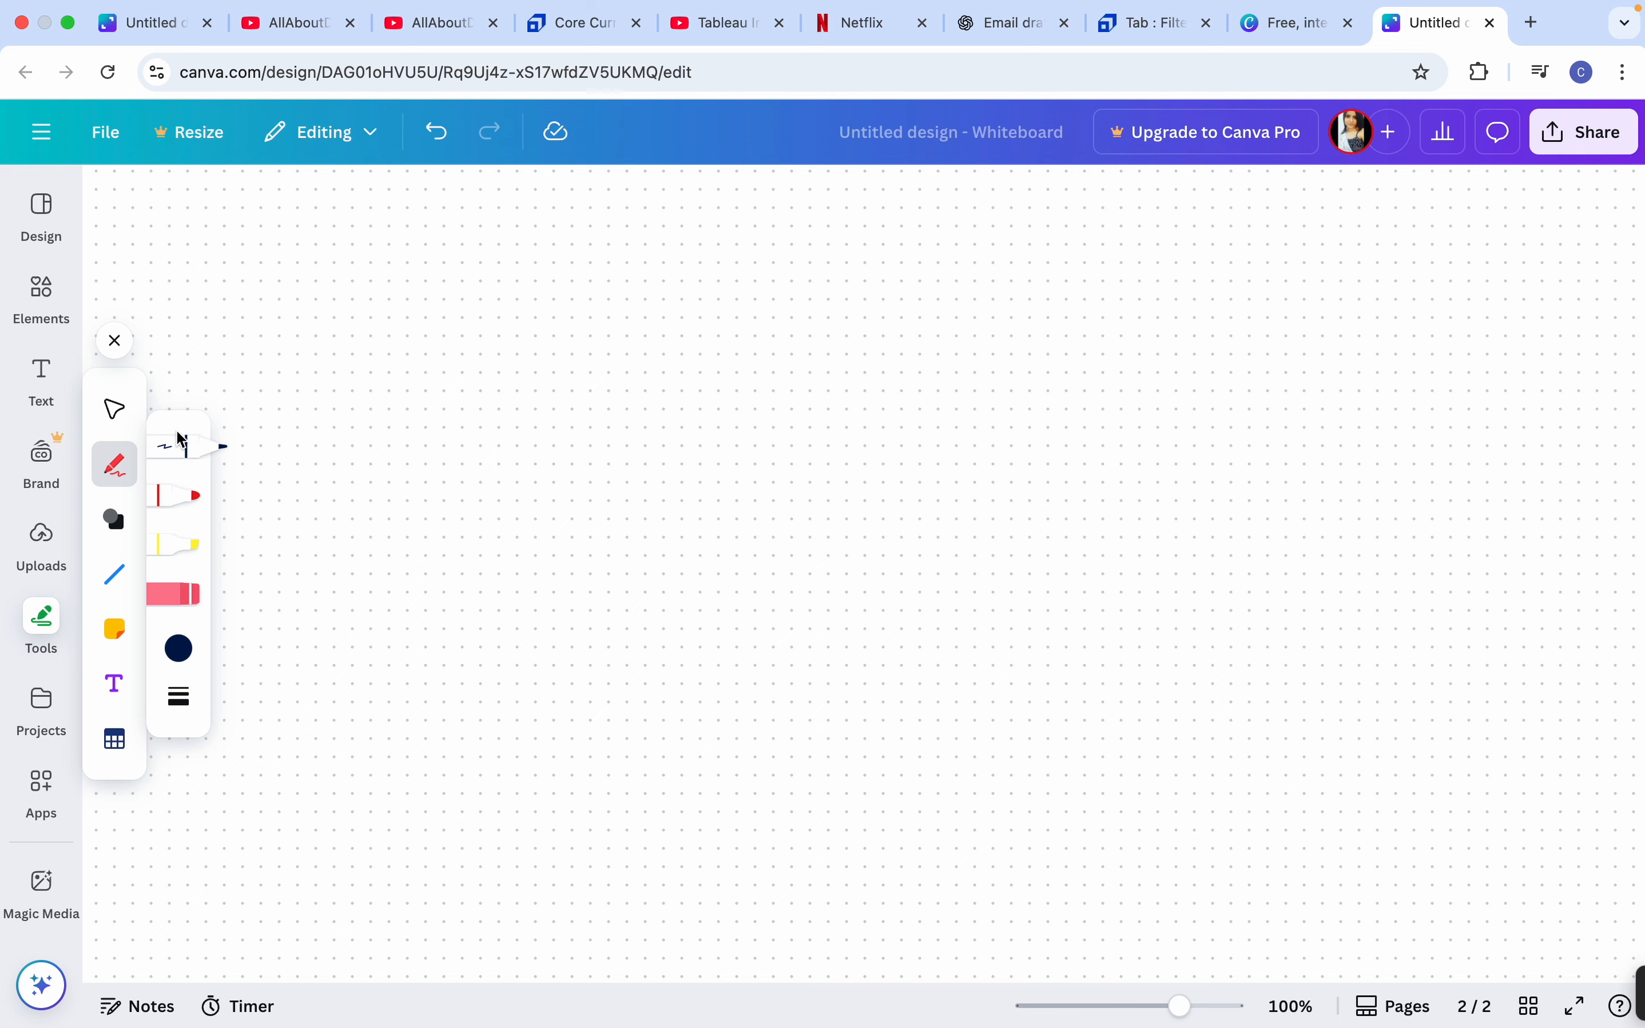
pyautogui.click(180, 648)
pyautogui.click(270, 658)
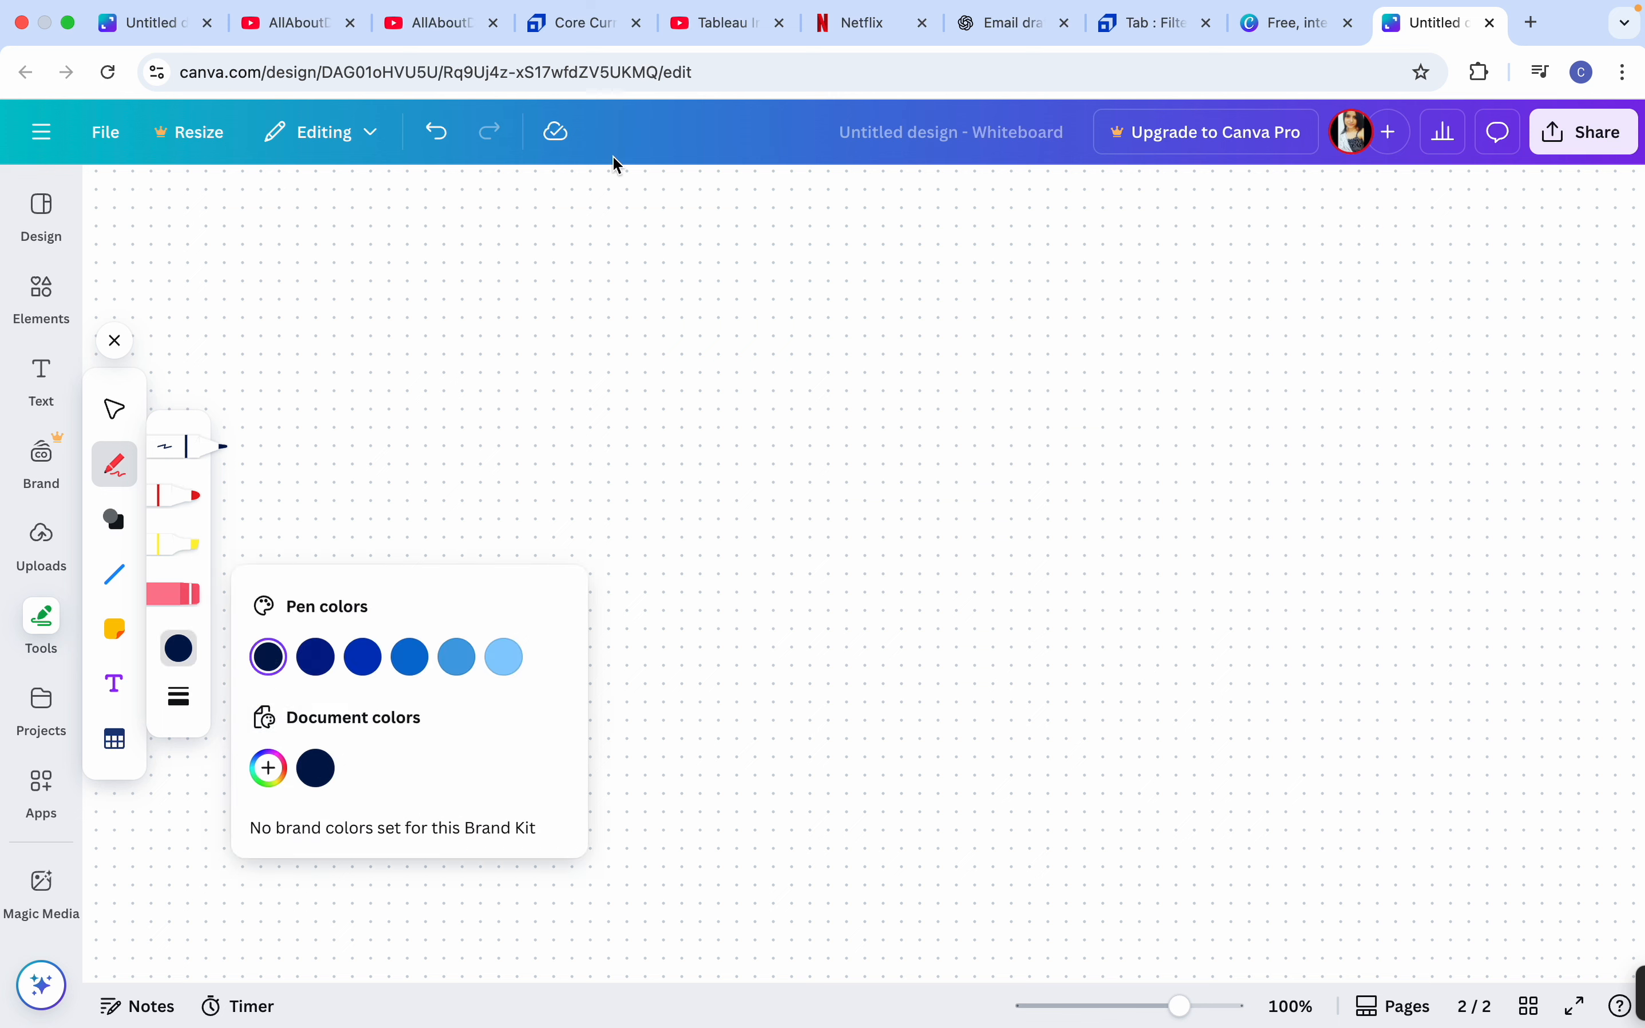
pyautogui.moveTo(525, 182)
pyautogui.mouseDown()
pyautogui.moveTo(533, 228)
pyautogui.moveTo(554, 182)
pyautogui.moveTo(567, 234)
pyautogui.moveTo(670, 217)
pyautogui.moveTo(719, 218)
pyautogui.moveTo(726, 234)
pyautogui.moveTo(826, 197)
pyautogui.moveTo(887, 198)
pyautogui.moveTo(916, 228)
pyautogui.moveTo(1076, 221)
pyautogui.moveTo(1106, 236)
pyautogui.moveTo(1160, 213)
pyautogui.moveTo(1251, 231)
pyautogui.mouseUp()
pyautogui.moveTo(449, 269); pyautogui.dragTo(794, 272)
pyautogui.moveTo(925, 281); pyautogui.dragTo(1239, 289)
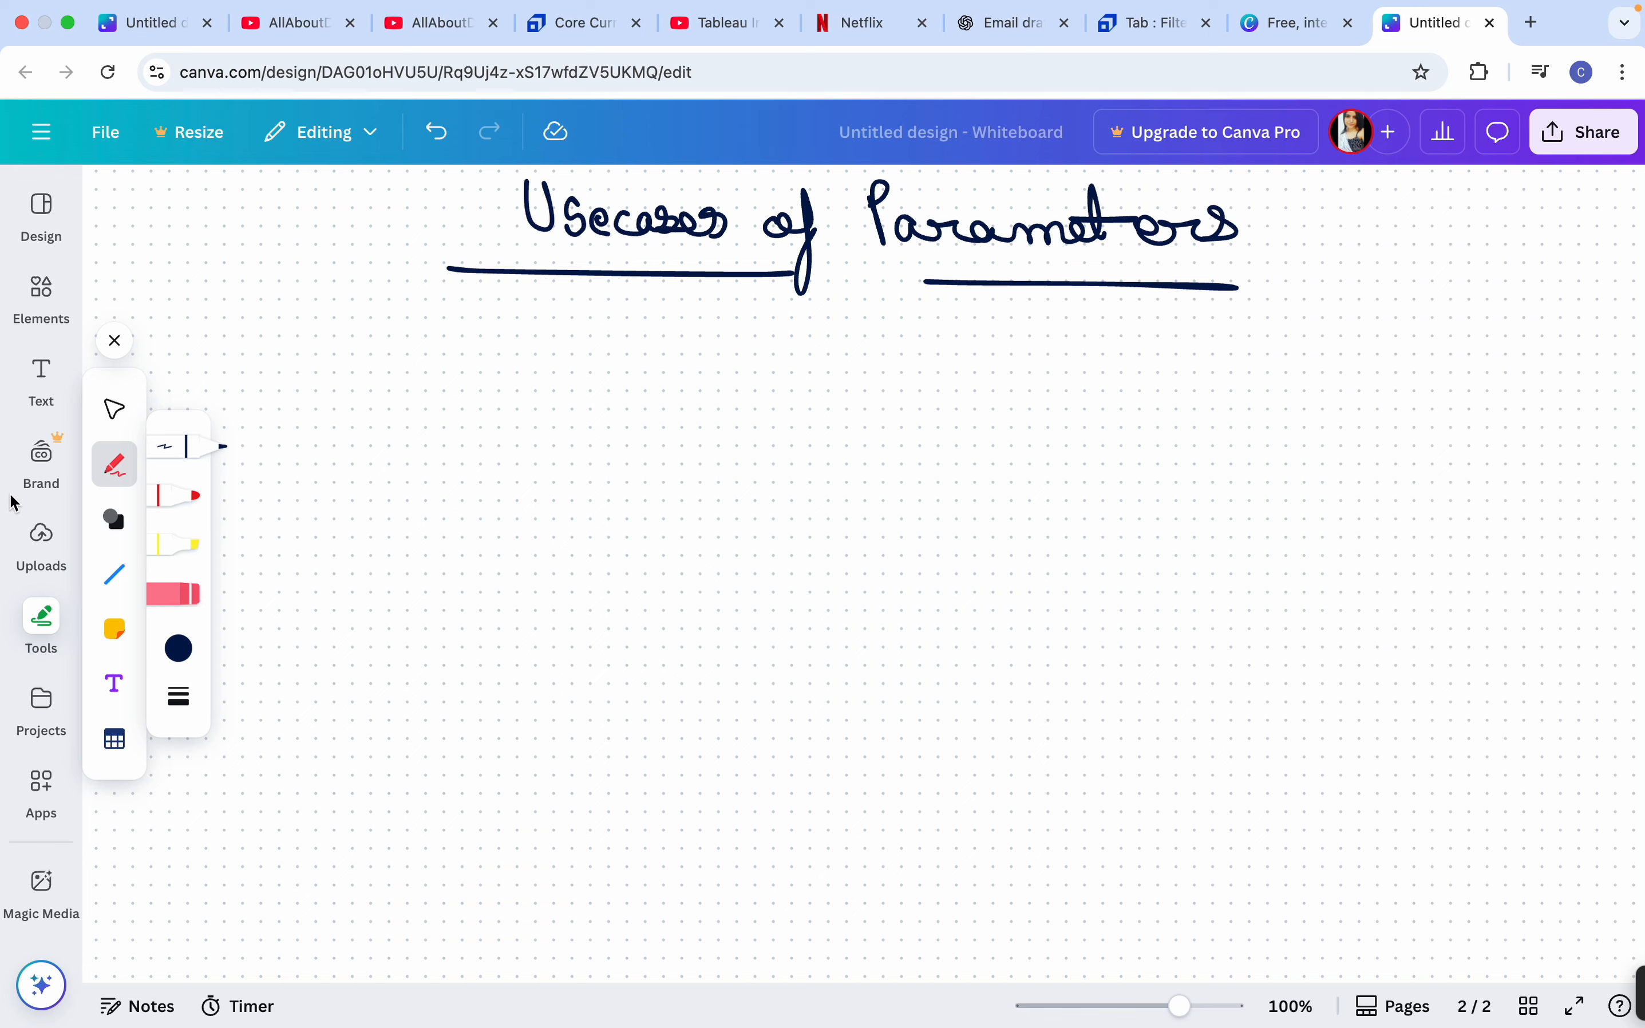
# Handwrite use case 1 "Top N / bottom N" and use case 2 "Changing measures / dimensions" below the heading
pyautogui.moveTo(275, 316)
pyautogui.mouseDown()
pyautogui.moveTo(262, 340)
pyautogui.moveTo(334, 316)
pyautogui.moveTo(371, 356)
pyautogui.moveTo(423, 325)
pyautogui.moveTo(525, 331)
pyautogui.moveTo(558, 286)
pyautogui.moveTo(588, 321)
pyautogui.moveTo(792, 323)
pyautogui.moveTo(877, 313)
pyautogui.moveTo(869, 298)
pyautogui.mouseUp()
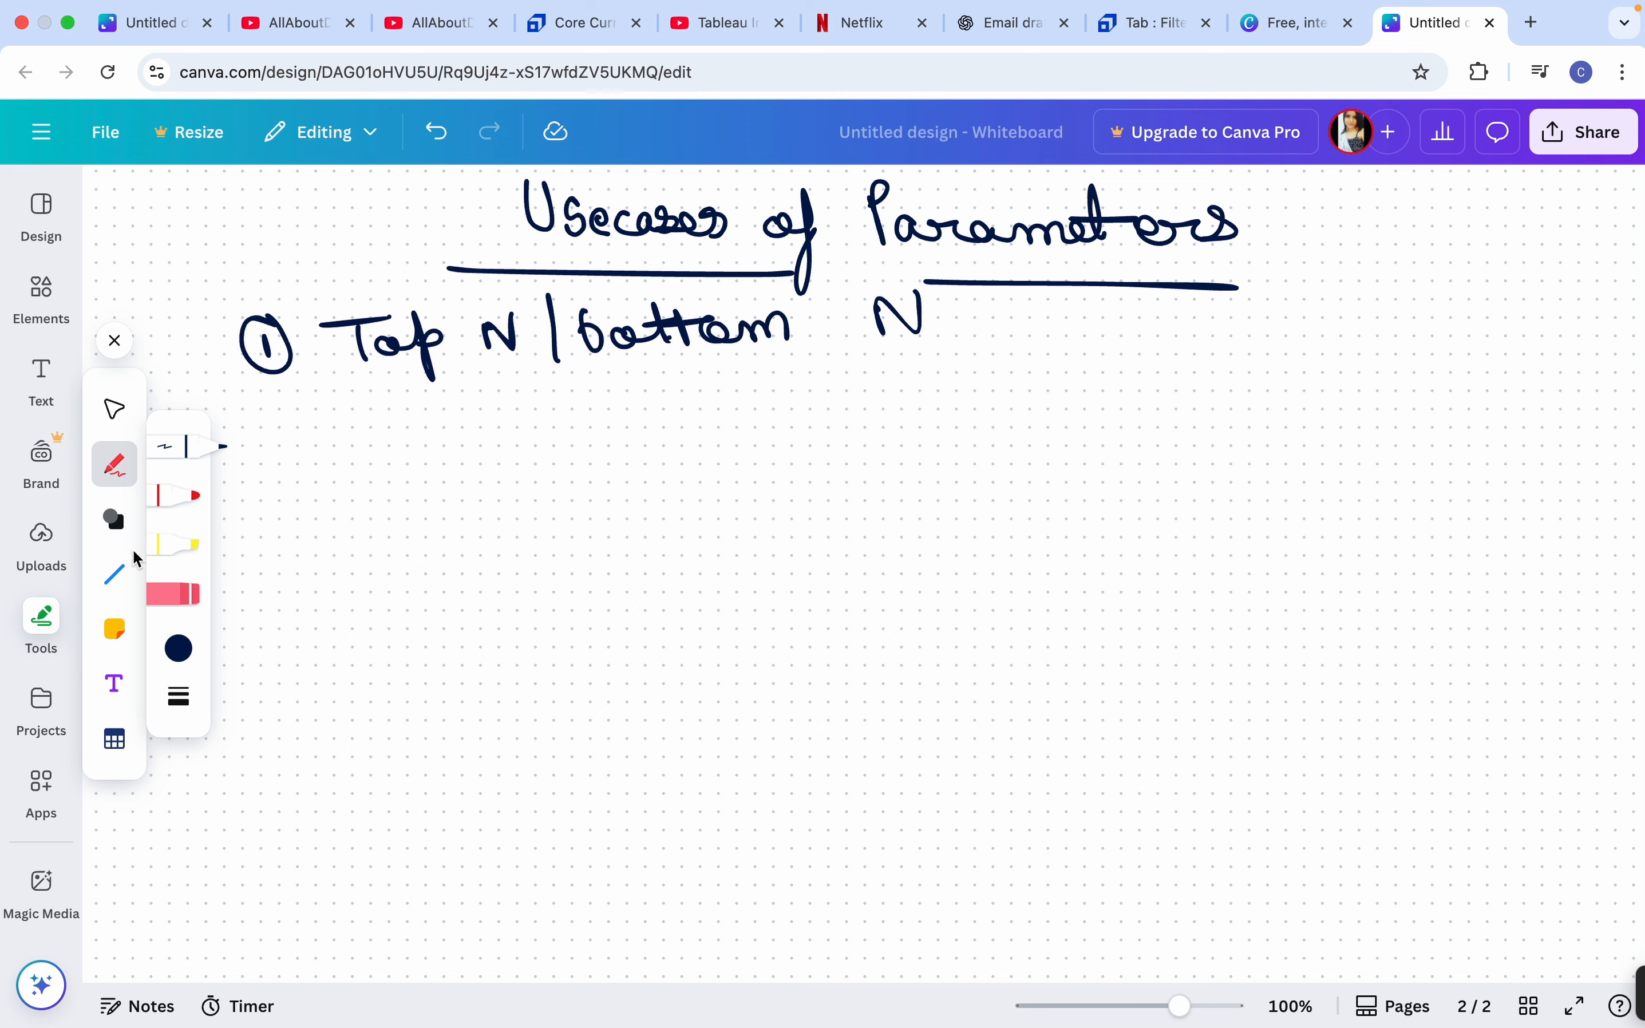
pyautogui.moveTo(289, 465)
pyautogui.mouseDown()
pyautogui.moveTo(337, 427)
pyautogui.moveTo(463, 460)
pyautogui.moveTo(543, 445)
pyautogui.moveTo(533, 420)
pyautogui.mouseUp()
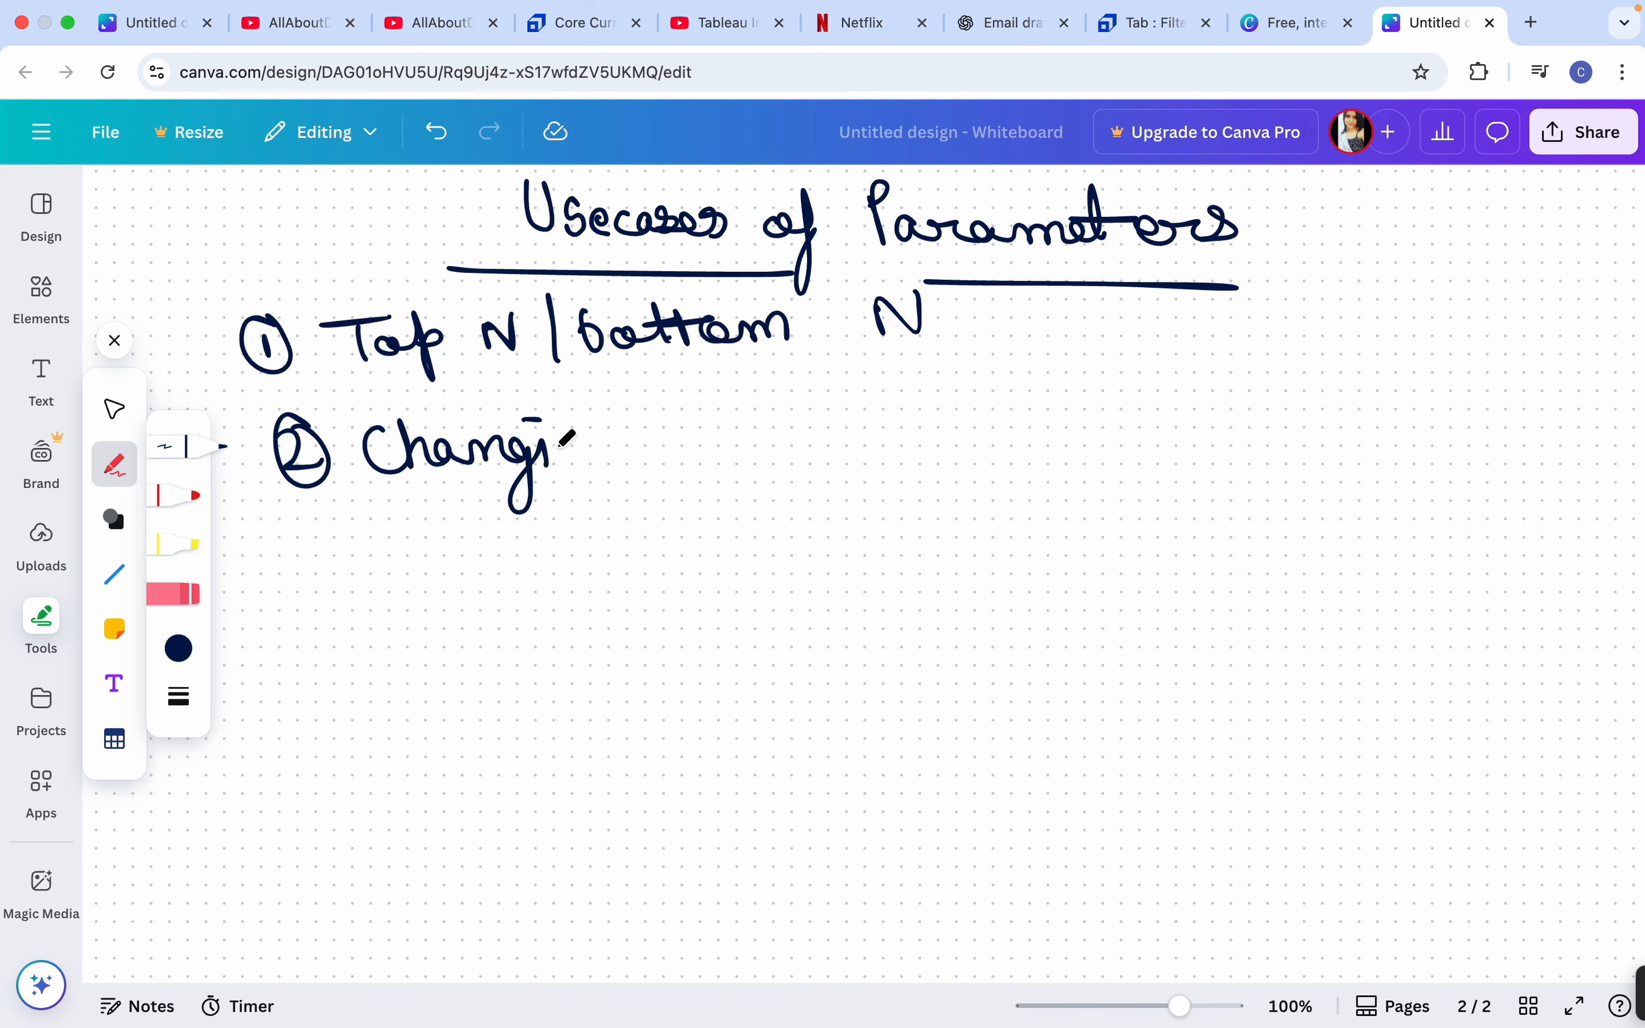
pyautogui.moveTo(562, 450)
pyautogui.mouseDown()
pyautogui.moveTo(819, 429)
pyautogui.moveTo(880, 448)
pyautogui.moveTo(993, 425)
pyautogui.mouseUp()
pyautogui.moveTo(1075, 340); pyautogui.dragTo(1062, 447)
pyautogui.moveTo(1142, 355)
pyautogui.mouseDown()
pyautogui.moveTo(1195, 423)
pyautogui.moveTo(1401, 378)
pyautogui.moveTo(1455, 411)
pyautogui.moveTo(1498, 390)
pyautogui.moveTo(1577, 398)
pyautogui.moveTo(1519, 417)
pyautogui.mouseUp()
pyautogui.click(1180, 376)
pyautogui.click(1416, 363)
# Handwrite the bracketed example "[like subcategories by profit or sales]" under use case 2
pyautogui.moveTo(277, 514)
pyautogui.mouseDown()
pyautogui.moveTo(380, 517)
pyautogui.moveTo(423, 550)
pyautogui.moveTo(498, 554)
pyautogui.moveTo(787, 510)
pyautogui.moveTo(884, 531)
pyautogui.moveTo(1006, 517)
pyautogui.moveTo(979, 592)
pyautogui.mouseUp()
pyautogui.click(1033, 488)
pyautogui.moveTo(1033, 489)
pyautogui.mouseDown()
pyautogui.moveTo(1098, 517)
pyautogui.moveTo(1149, 463)
pyautogui.moveTo(1160, 497)
pyautogui.moveTo(1522, 496)
pyautogui.moveTo(1591, 511)
pyautogui.moveTo(1576, 537)
pyautogui.mouseUp()
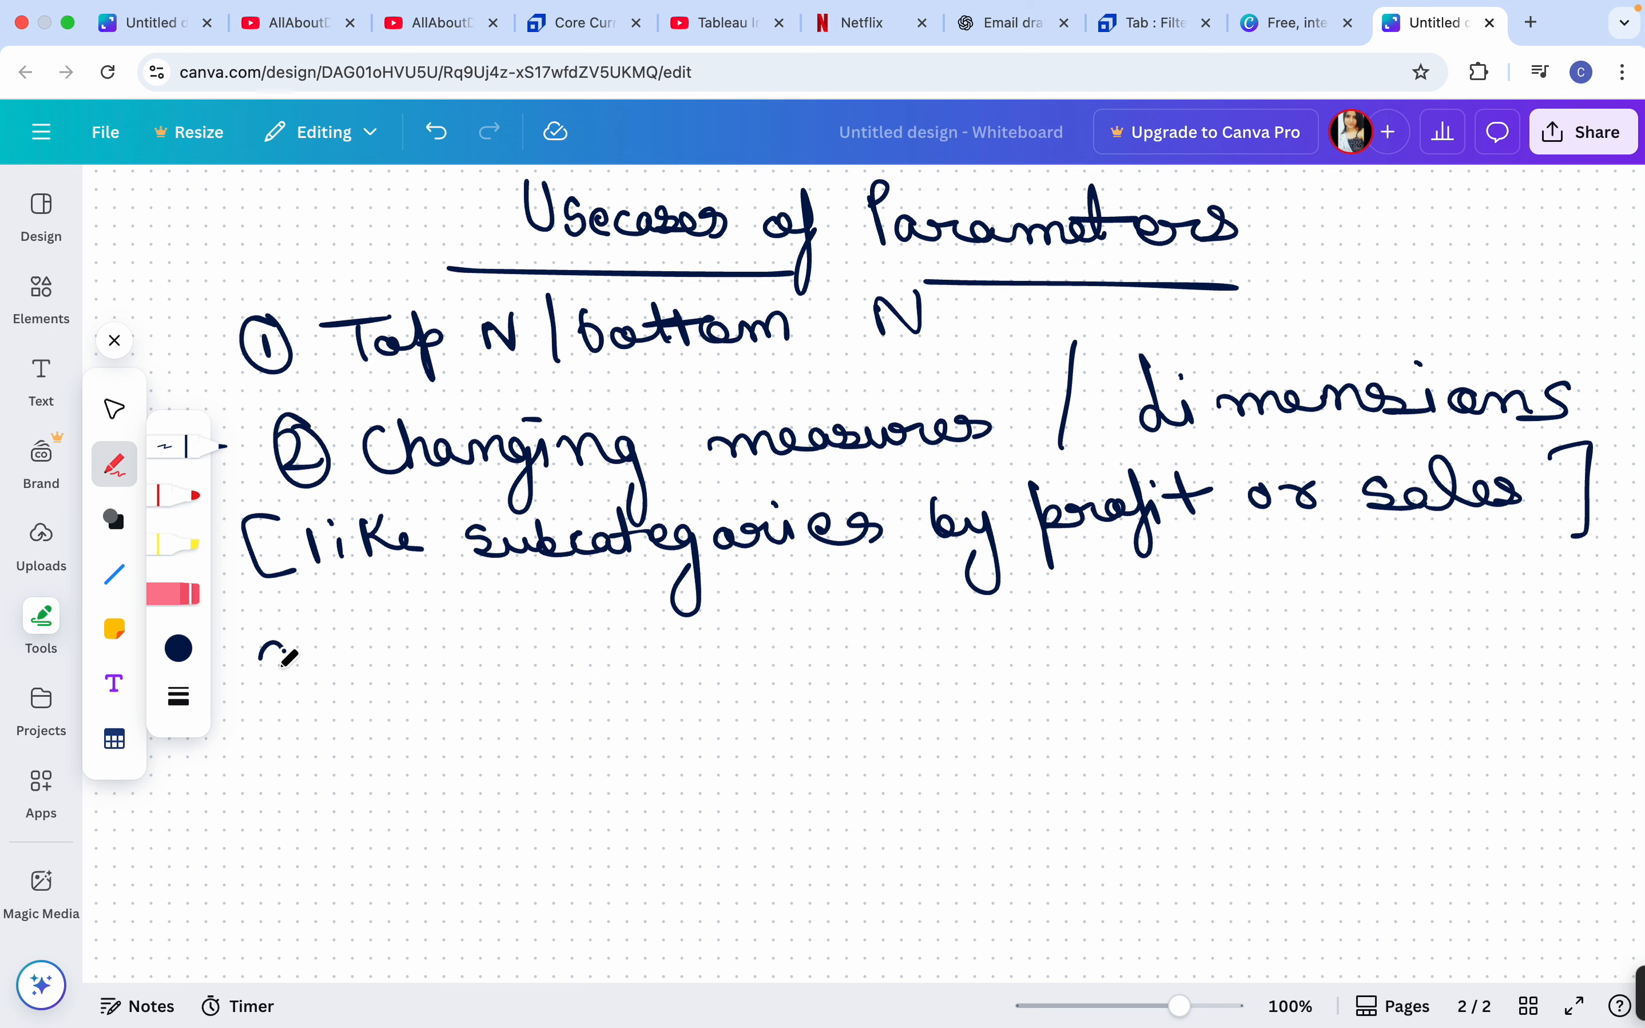
# Handwrite use case 3 "Swapping sheets" and use case 4 "Moving avg of sales" below the bracketed example
pyautogui.moveTo(238, 698)
pyautogui.mouseDown()
pyautogui.moveTo(367, 632)
pyautogui.moveTo(441, 672)
pyautogui.moveTo(507, 642)
pyautogui.moveTo(523, 669)
pyautogui.moveTo(558, 636)
pyautogui.moveTo(575, 649)
pyautogui.moveTo(635, 636)
pyautogui.moveTo(684, 659)
pyautogui.moveTo(847, 653)
pyautogui.moveTo(862, 670)
pyautogui.mouseUp()
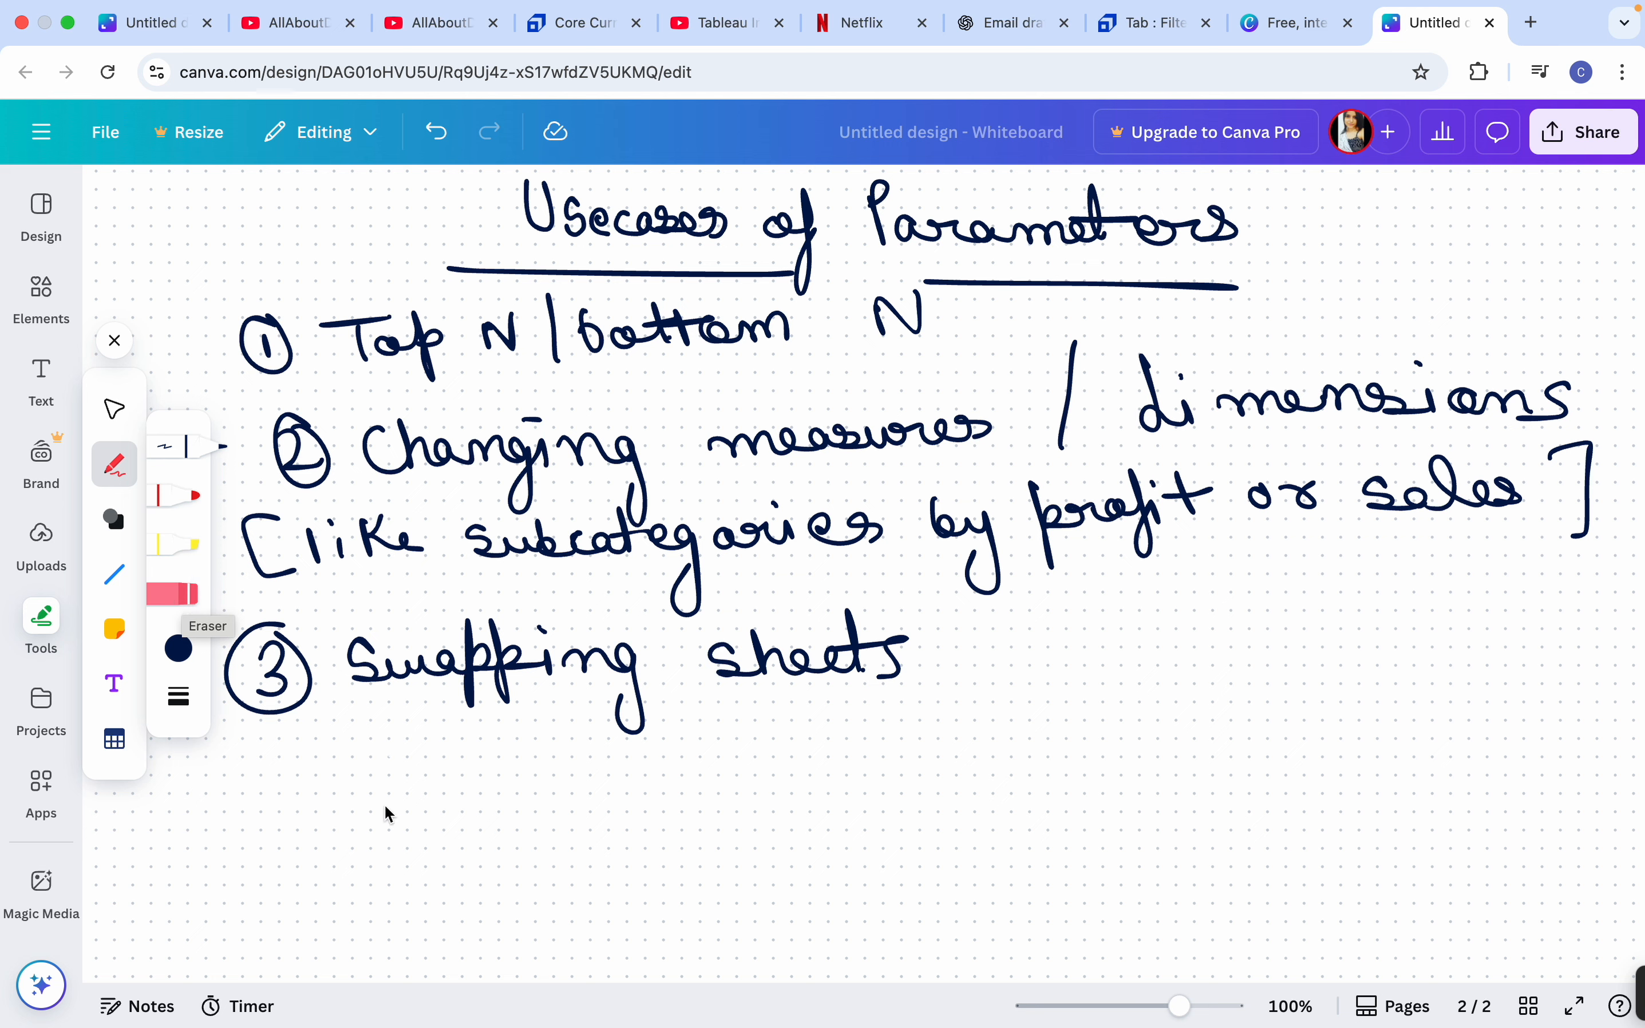
pyautogui.moveTo(276, 802); pyautogui.dragTo(313, 861)
pyautogui.moveTo(294, 771)
pyautogui.mouseDown()
pyautogui.moveTo(370, 833)
pyautogui.moveTo(468, 806)
pyautogui.moveTo(514, 761)
pyautogui.moveTo(578, 805)
pyautogui.moveTo(775, 775)
pyautogui.moveTo(748, 870)
pyautogui.moveTo(850, 782)
pyautogui.moveTo(870, 865)
pyautogui.moveTo(954, 760)
pyautogui.moveTo(1009, 771)
pyautogui.moveTo(1057, 727)
pyautogui.moveTo(1129, 746)
pyautogui.moveTo(1134, 767)
pyautogui.mouseUp()
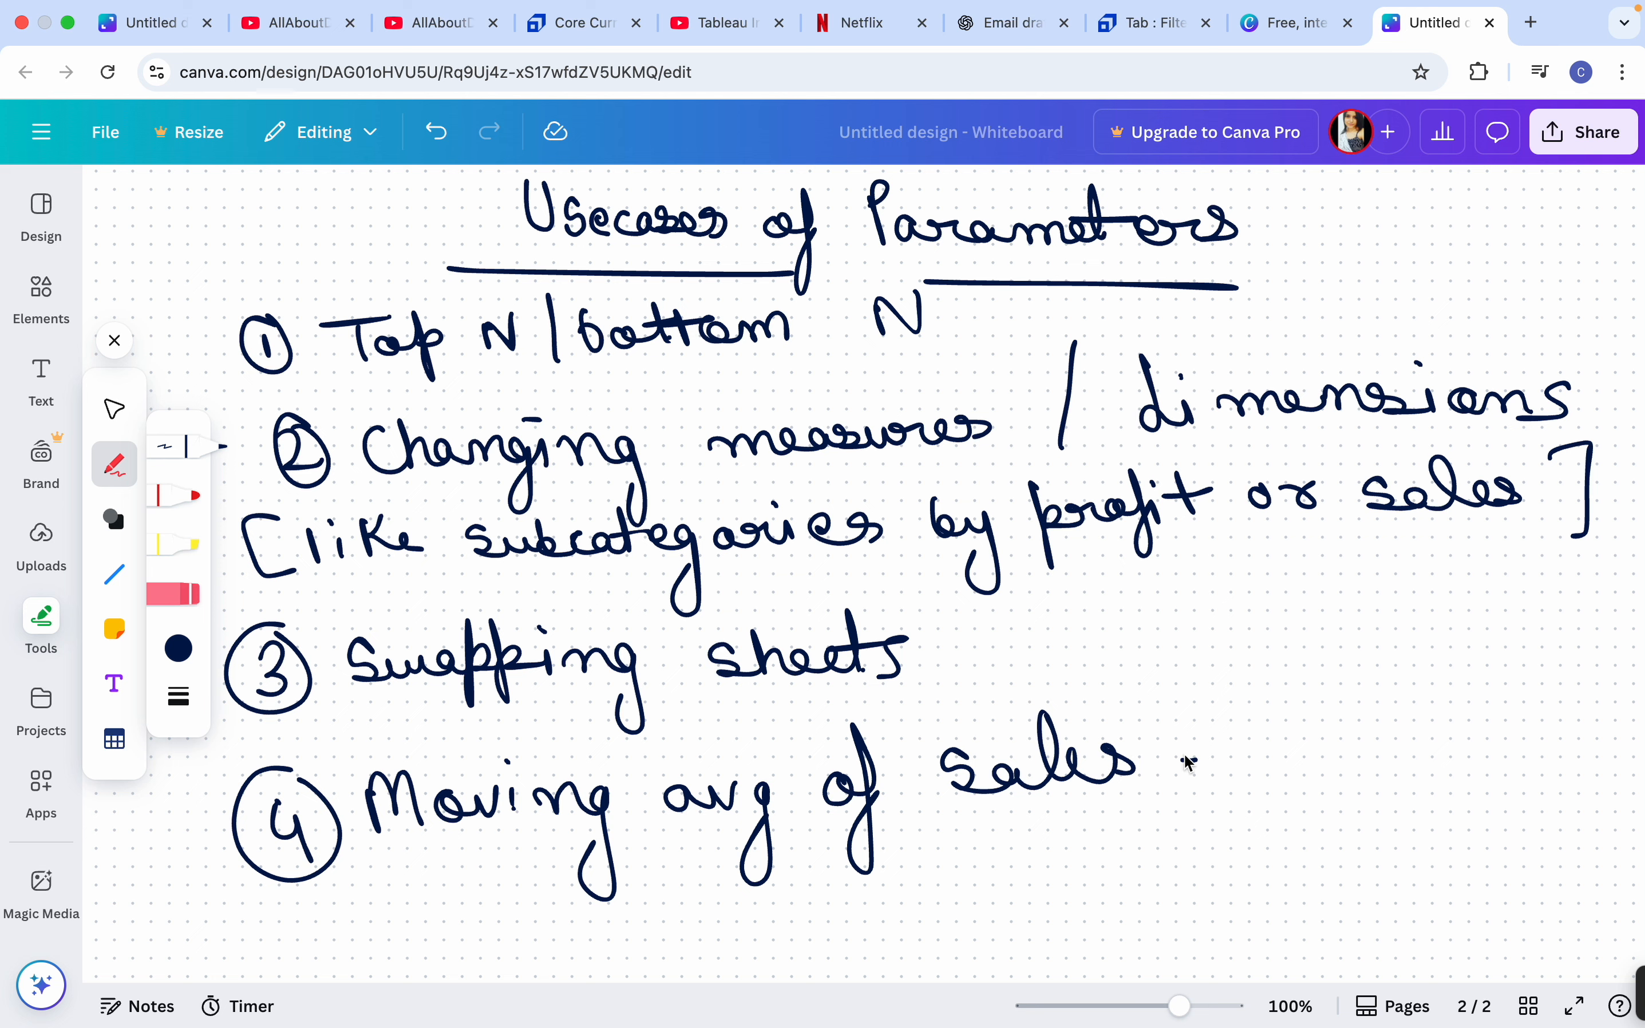